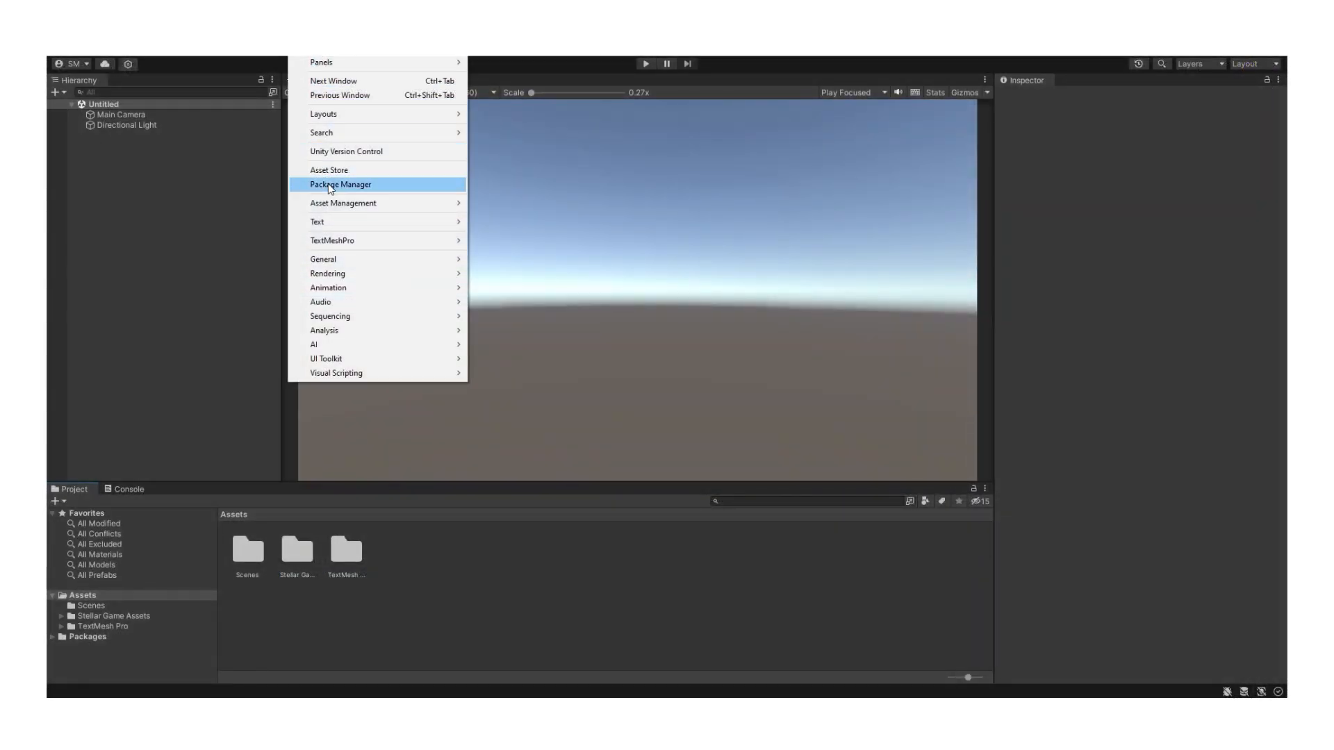
# - Search the Package Manager for "modular character" and select the Modular Character: Stylized Female Base Pack
pyautogui.click(361, 184)
pyautogui.write('modular character')
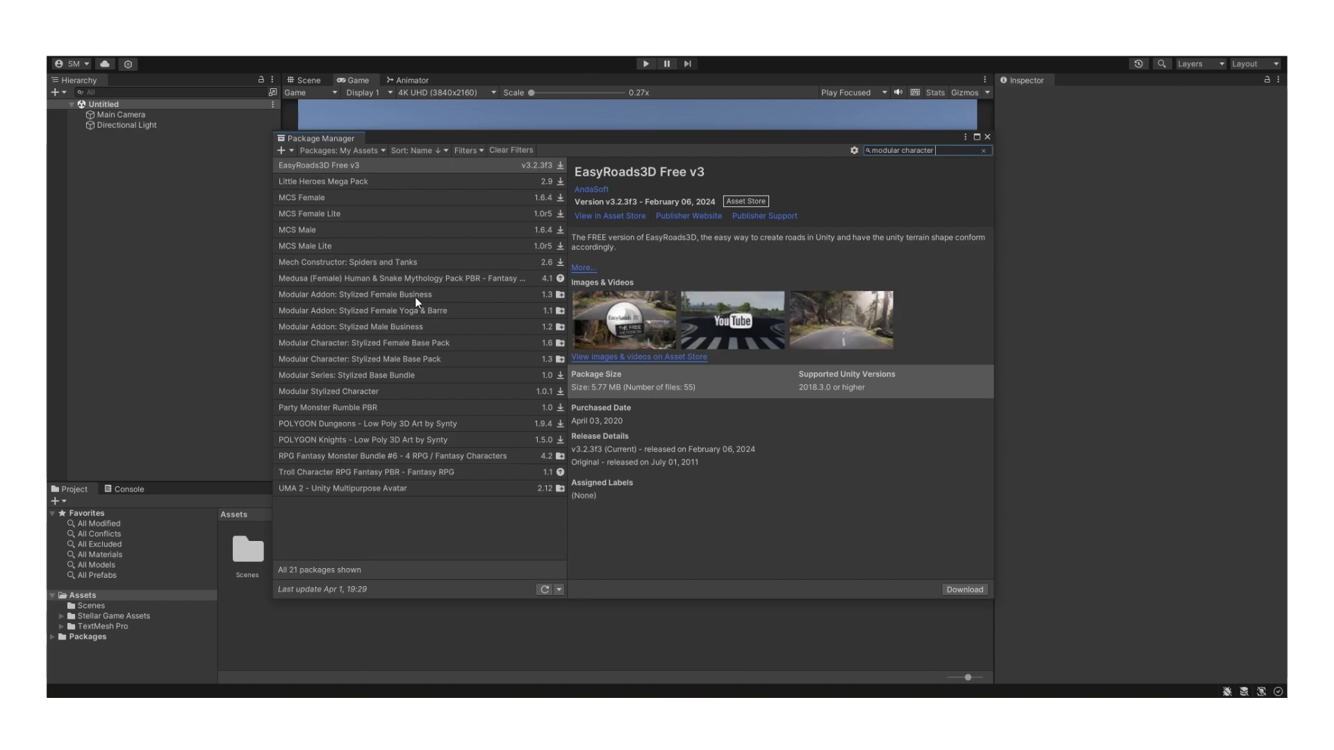
pyautogui.click(410, 343)
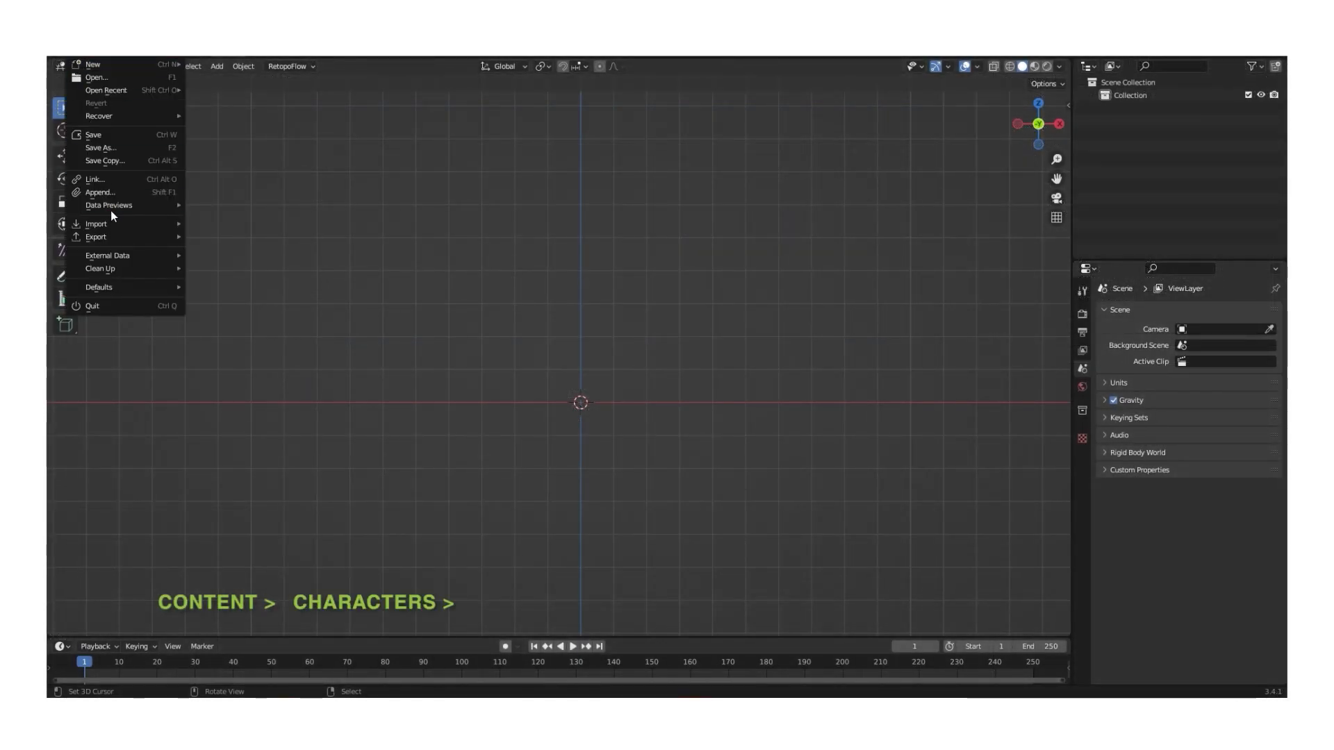
# - In Blender, import StylizedFemale_BasePack_v2.fbx from the Mesh folder in the Unity project's Stylized Female Base Pack Art folder
pyautogui.moveTo(114, 228)
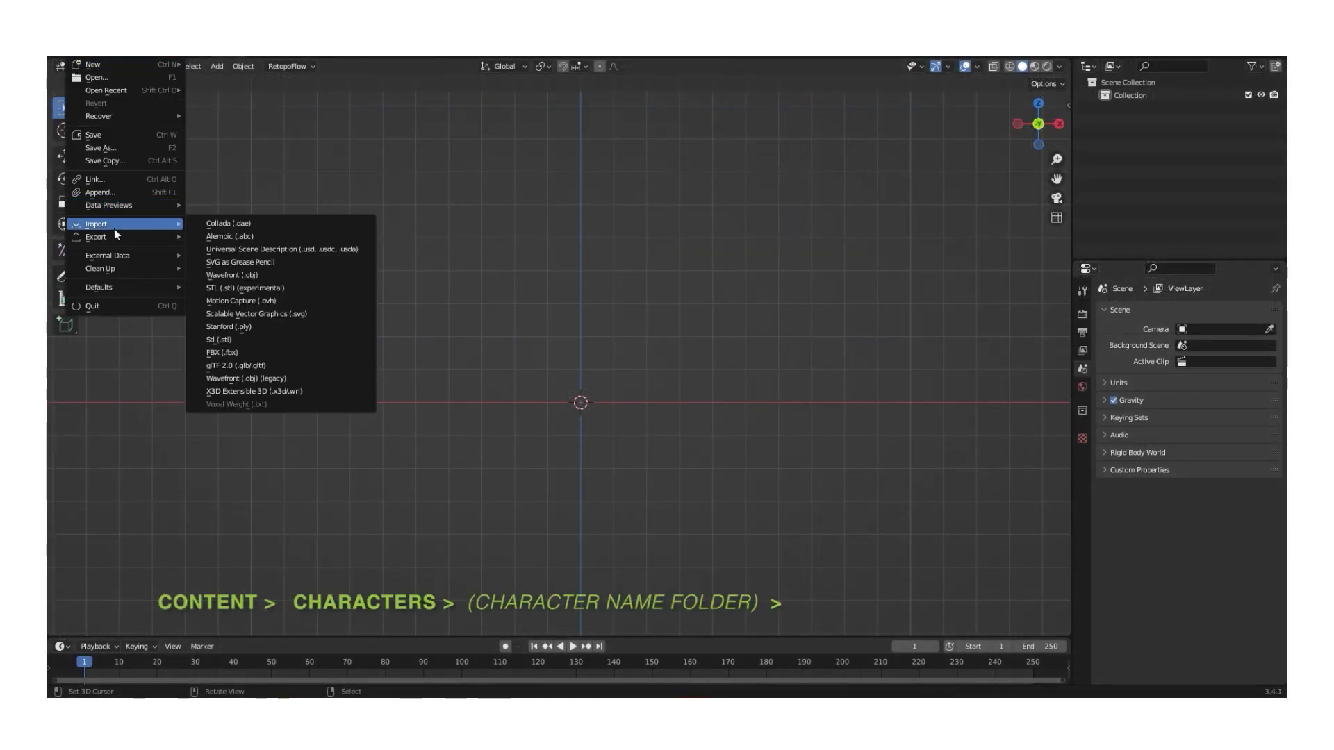
pyautogui.click(274, 239)
pyautogui.click(532, 249)
pyautogui.doubleClick(532, 250)
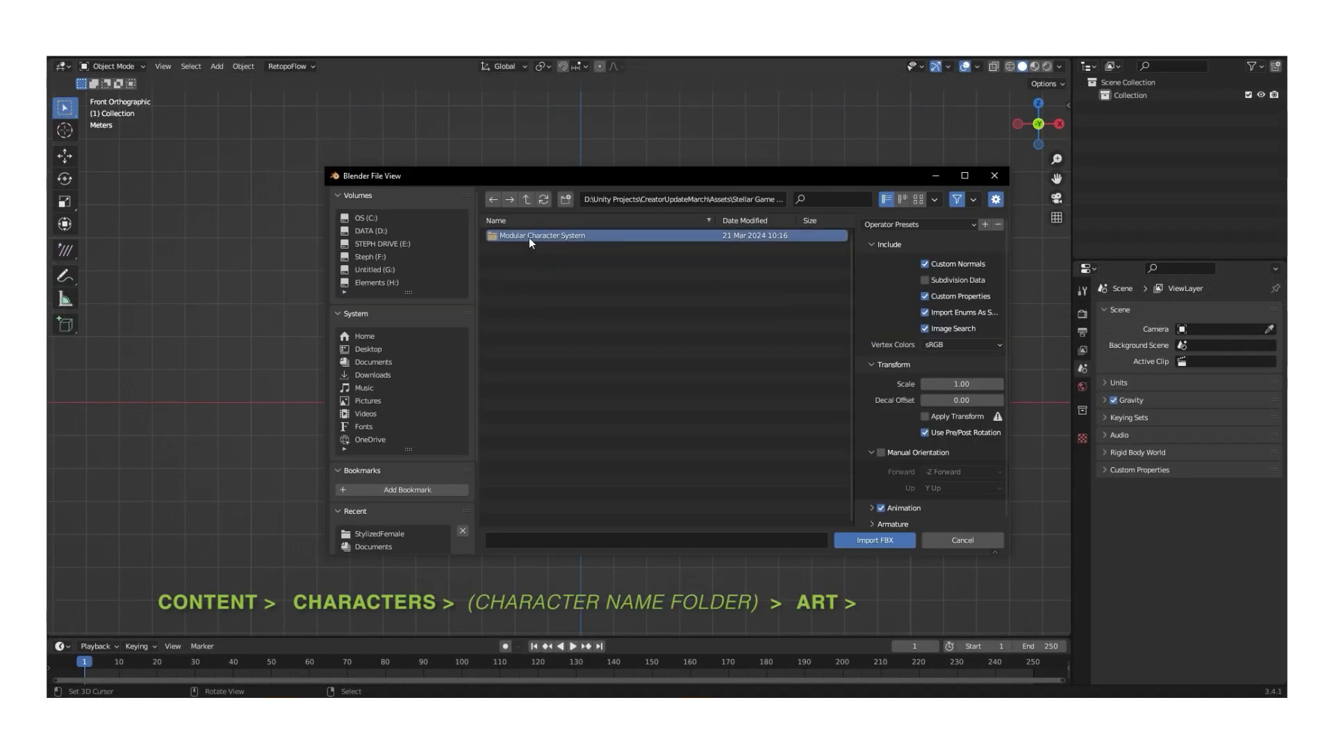
pyautogui.doubleClick(528, 236)
pyautogui.doubleClick(525, 236)
pyautogui.doubleClick(524, 237)
pyautogui.doubleClick(527, 248)
pyautogui.doubleClick(518, 239)
pyautogui.click(514, 273)
pyautogui.doubleClick(514, 274)
pyautogui.click(518, 248)
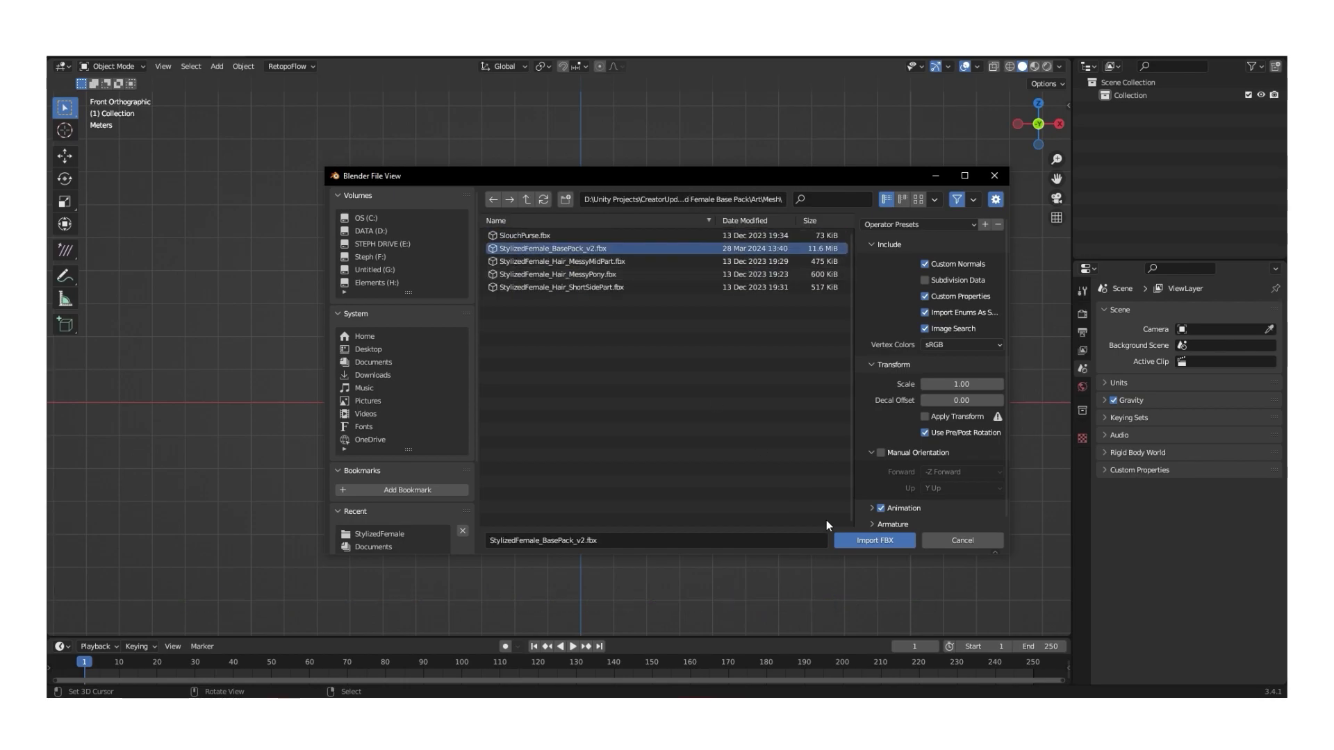
pyautogui.click(875, 539)
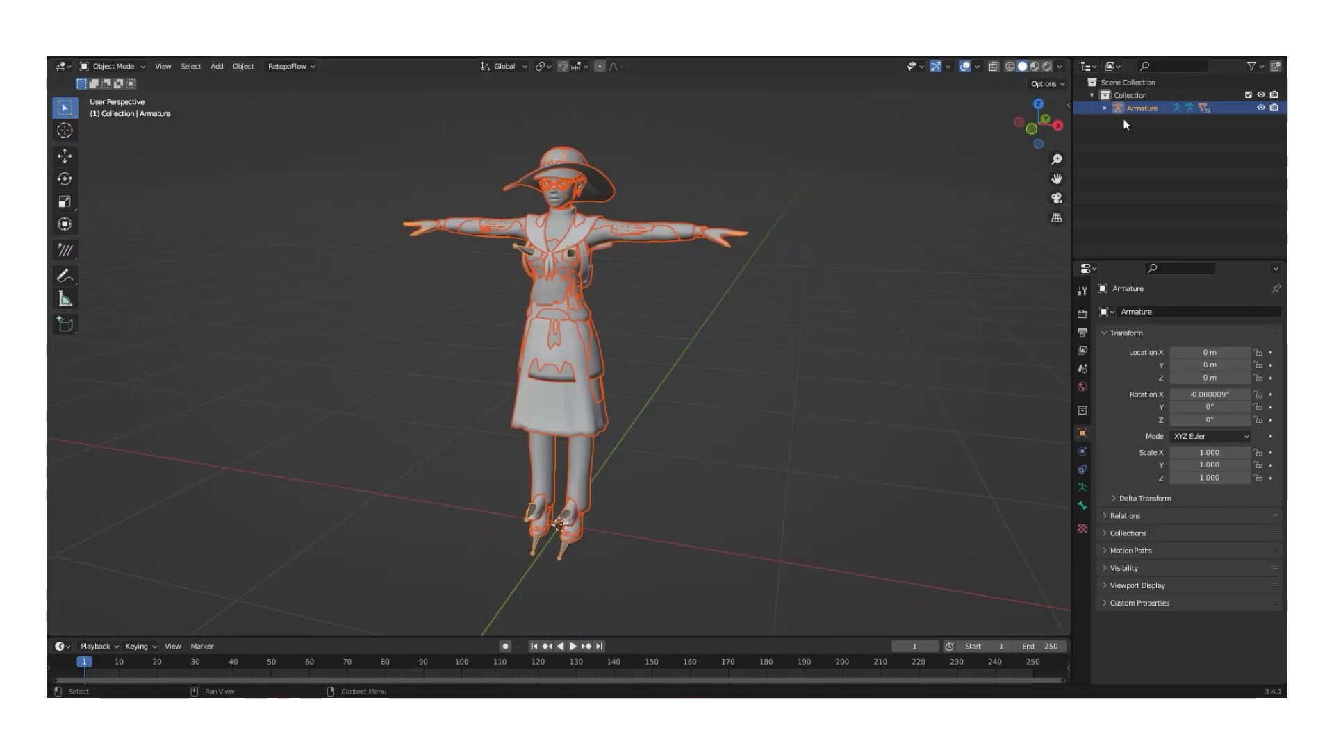
# - Expand the imported armature and hide the SFBase_Feet, SFBase_Hands, SFBase_Lower, SFBase_Upper and SFFace_Style1 meshes
pyautogui.click(1105, 109)
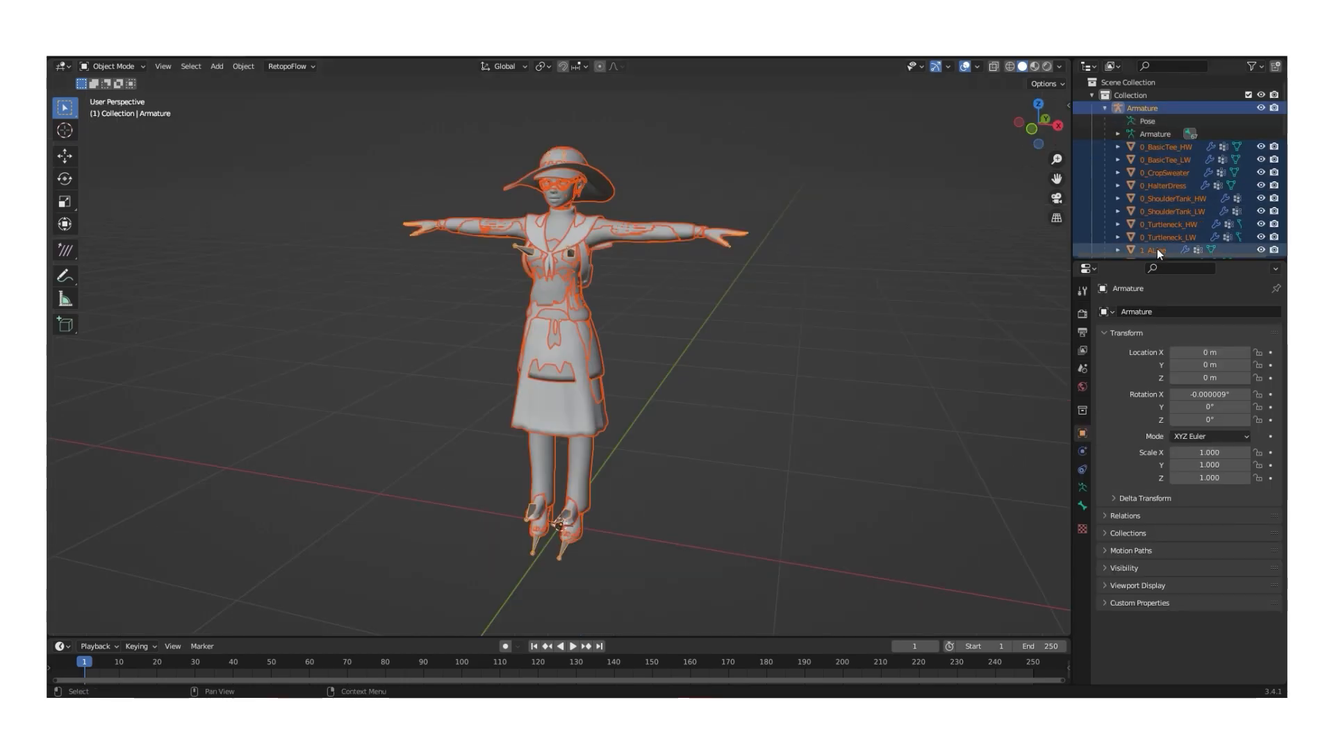
pyautogui.moveTo(1160, 258); pyautogui.dragTo(1138, 616)
pyautogui.moveTo(1138, 615); pyautogui.dragTo(1138, 639)
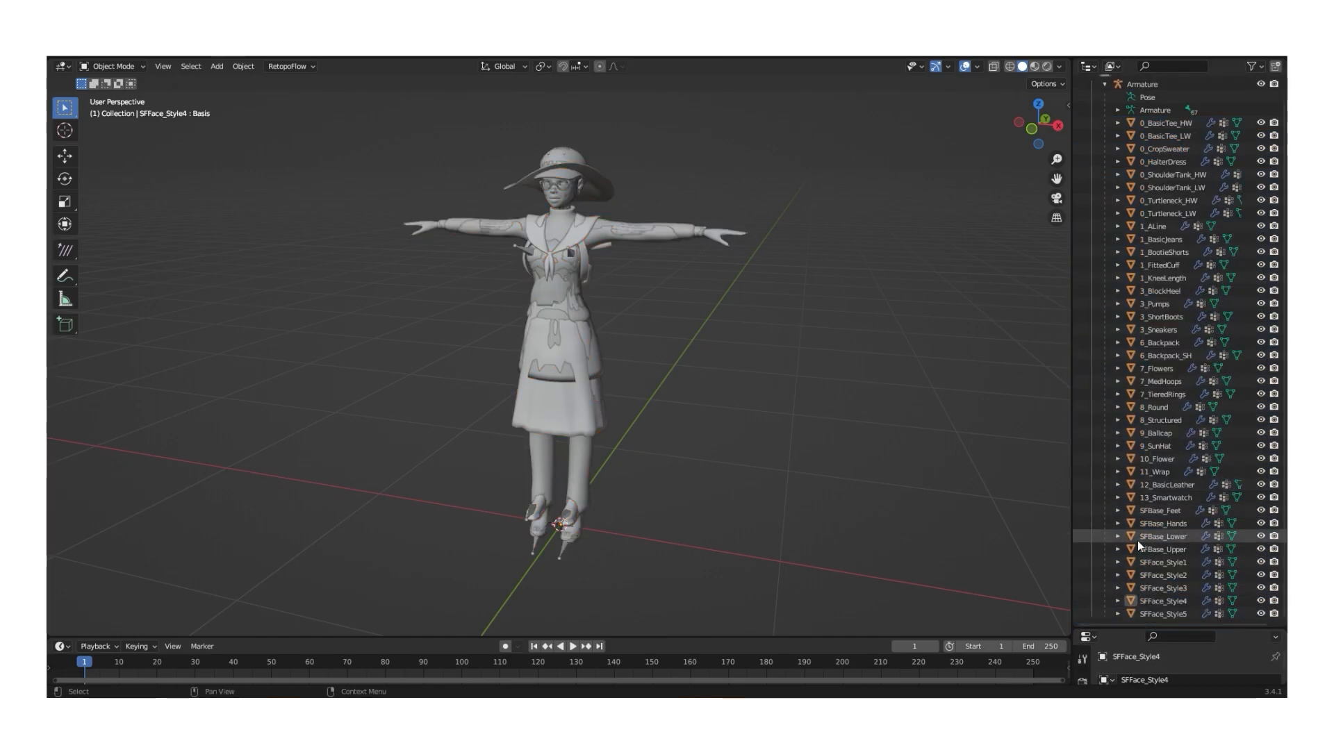
pyautogui.click(1260, 525)
pyautogui.click(1261, 537)
pyautogui.click(1261, 550)
pyautogui.click(1260, 562)
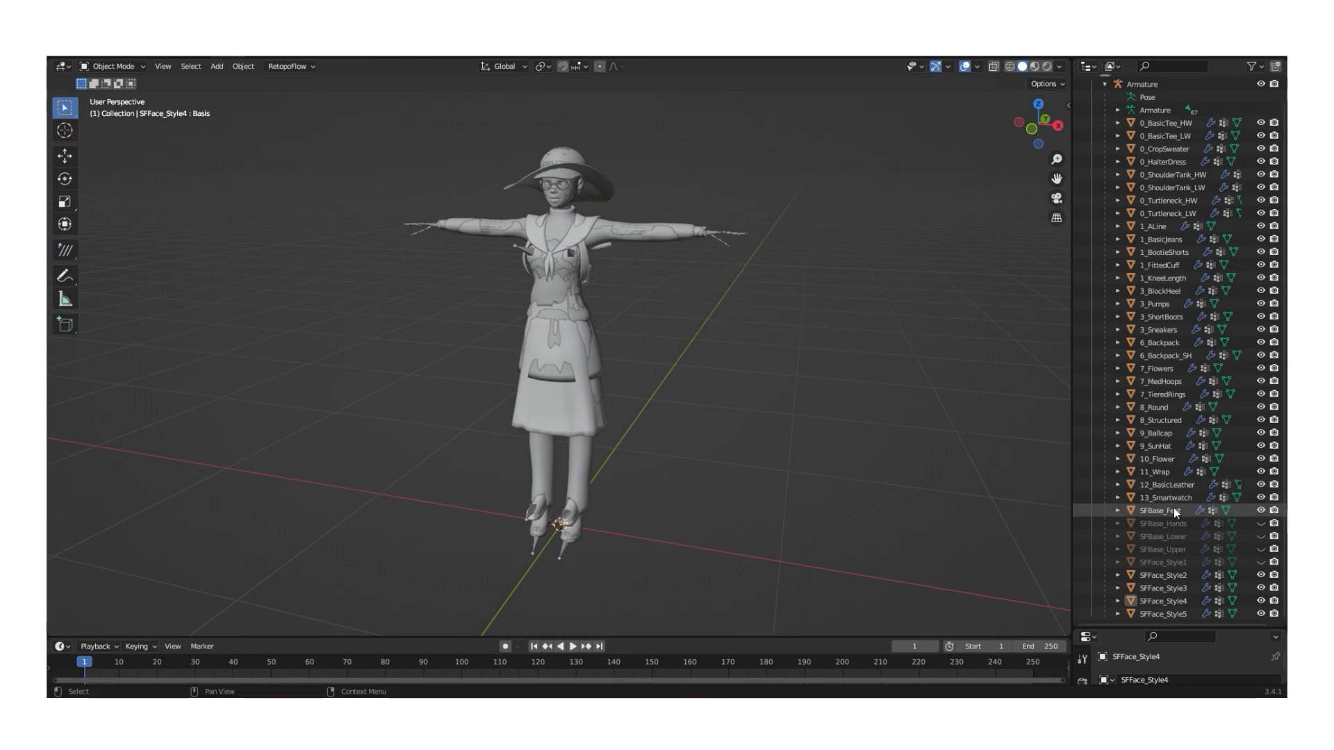
pyautogui.click(1261, 511)
# - Delete all visible clothing, accessory and extra face meshes while keeping the armature, and unhide the five base body meshes
pyautogui.press('a')
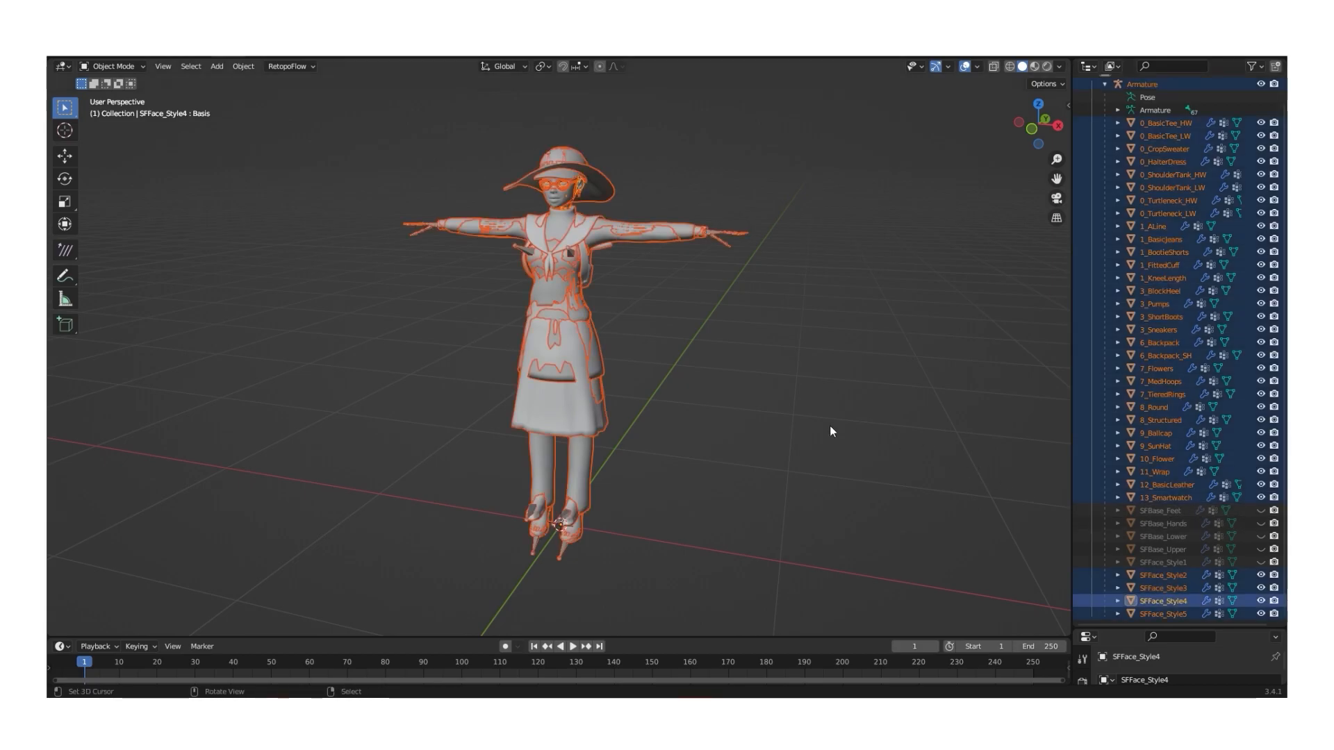
pyautogui.click(1261, 83)
pyautogui.press('x')
pyautogui.click(845, 347)
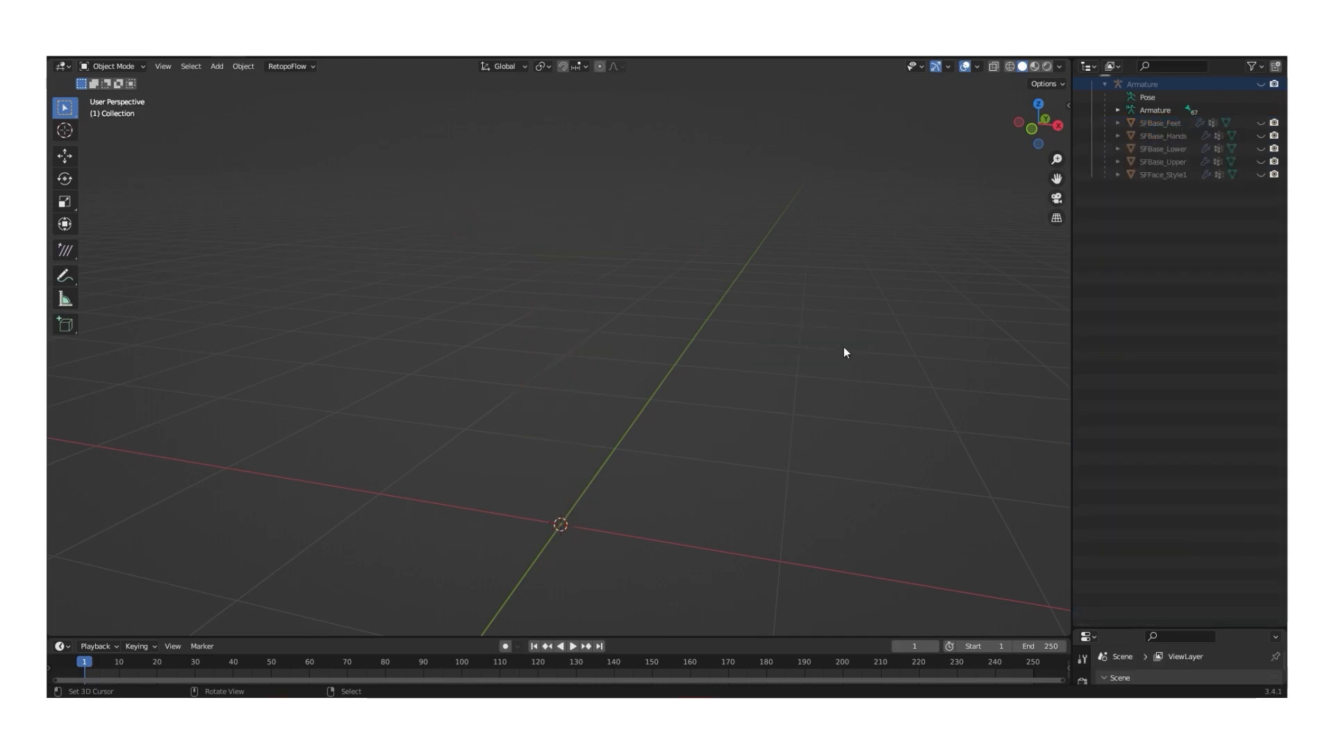
pyautogui.scroll(2, 1235, 111)
pyautogui.moveTo(1260, 108); pyautogui.dragTo(1260, 199)
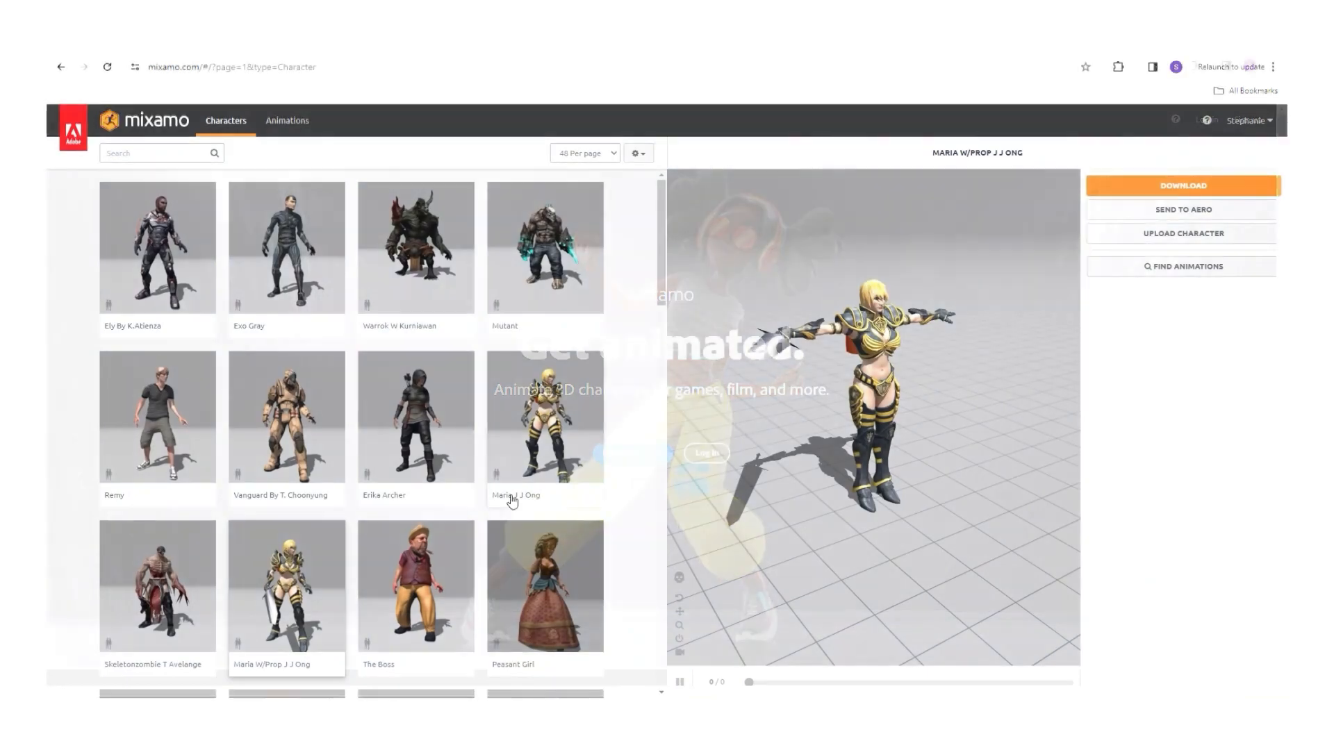
# - Switch to Mixamo and download the Maria W/Prop J J Ong character
pyautogui.scroll(-5, 347, 417)
pyautogui.moveTo(803, 469)
pyautogui.mouseDown()
pyautogui.moveTo(944, 473)
pyautogui.moveTo(773, 465)
pyautogui.moveTo(810, 468)
pyautogui.mouseUp()
pyautogui.click(1183, 185)
pyautogui.click(848, 289)
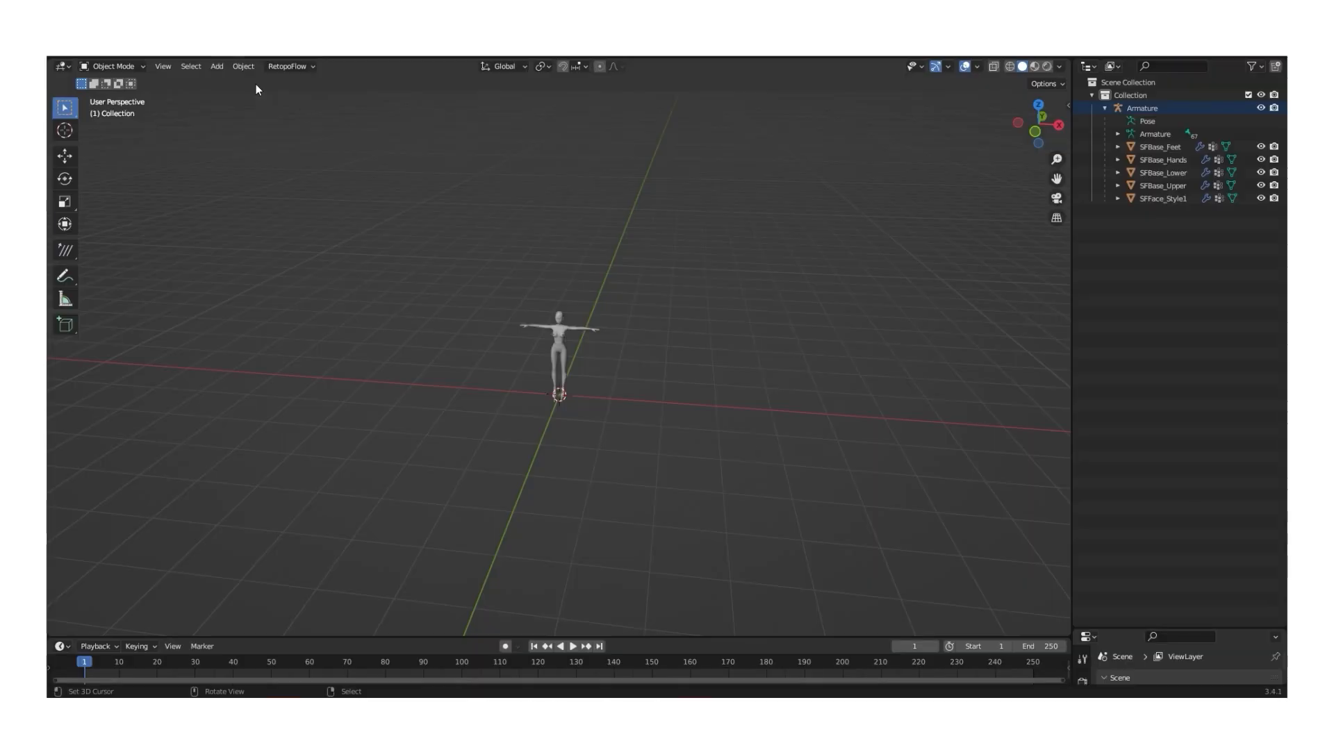
# - In Blender, import the downloaded Mixamo character and show its Maria_sword mesh beside the base body
pyautogui.press('F4')
pyautogui.moveTo(125, 224)
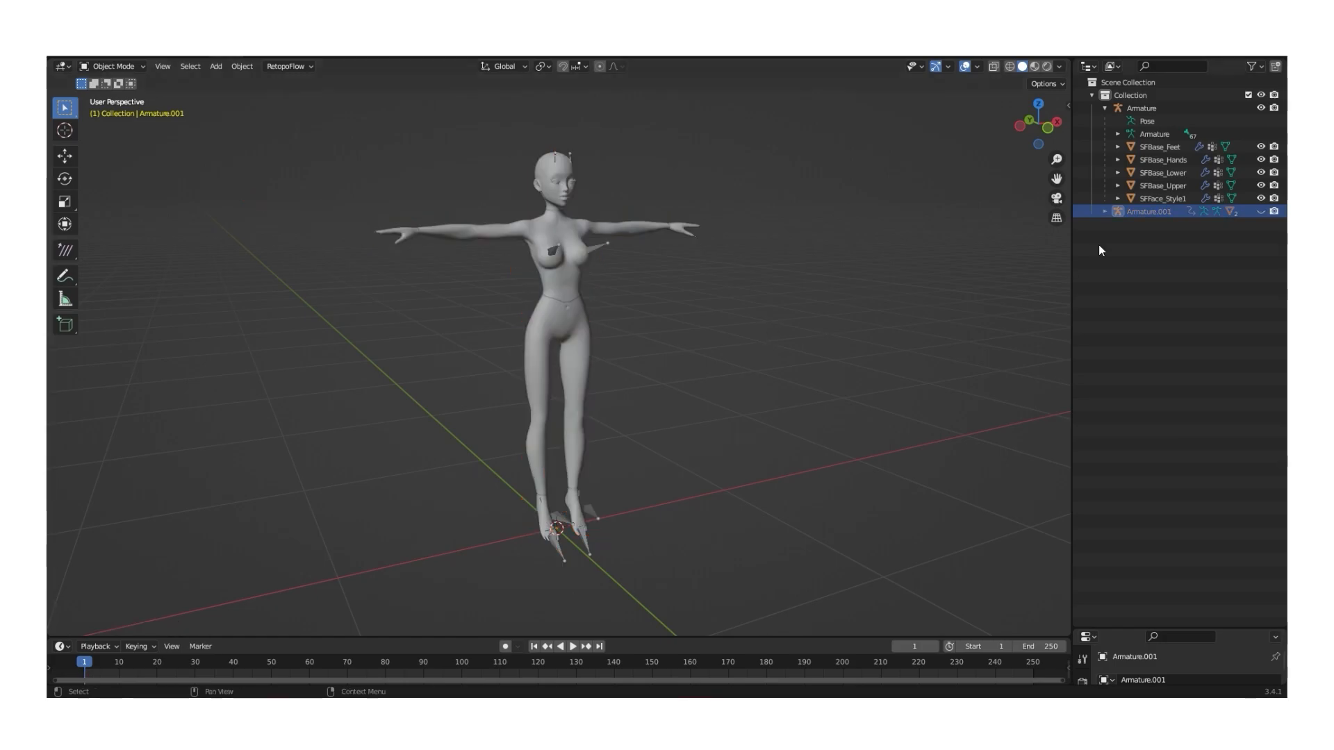
pyautogui.click(1170, 276)
pyautogui.click(1260, 276)
# - Rotate the Maria_sword geometry by -90 degrees about the global X axis in Edit Mode
pyautogui.moveTo(430, 333); pyautogui.dragTo(931, 394, button='middle')
pyautogui.press('Tab')
pyautogui.press('KP_1')
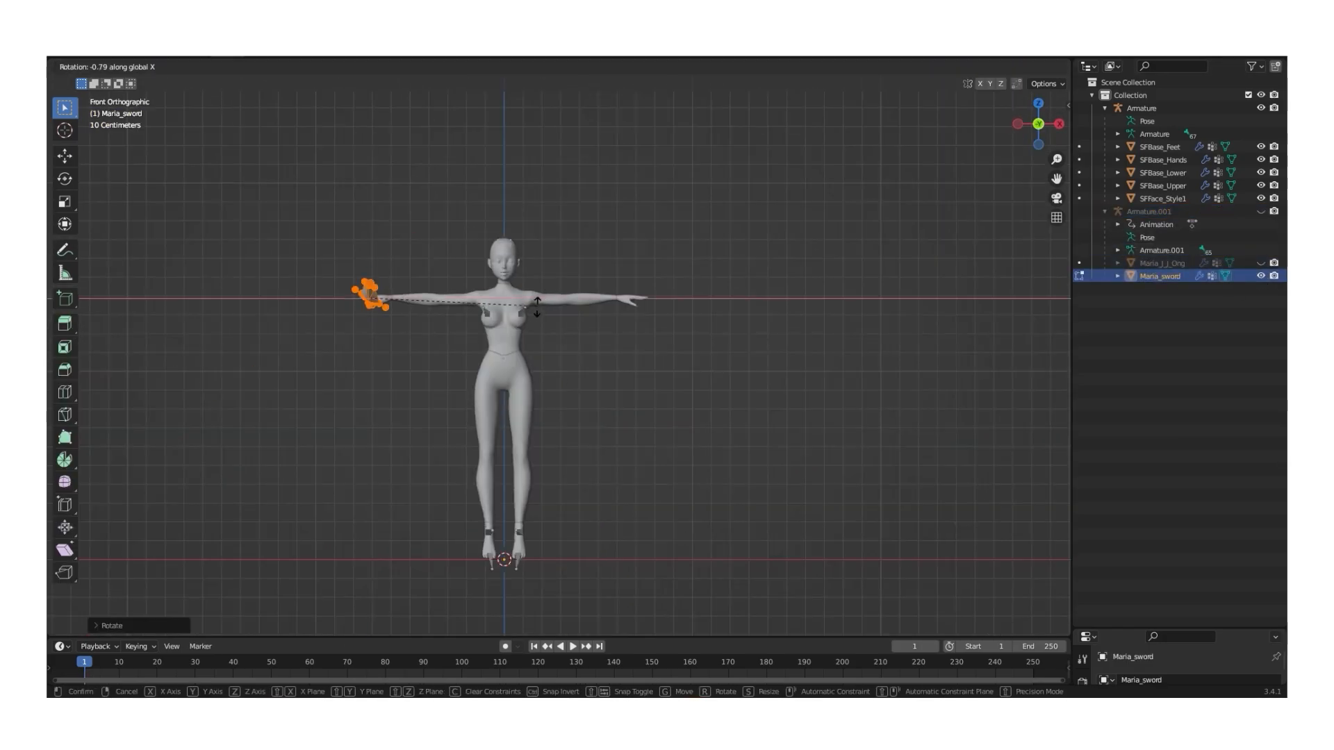
pyautogui.write('rx90-')
pyautogui.press('Return')
# - Snap the 3D cursor to the end vertex of the sword's pommel
pyautogui.keyDown('shift'); pyautogui.moveTo(341, 405); pyautogui.dragTo(531, 437, button='middle'); pyautogui.keyUp('shift')
pyautogui.scroll(17, 542, 476)
pyautogui.rightClick(531, 510)
pyautogui.hotkey('shift', 's')
pyautogui.click(570, 567)
# - Return to Object Mode and set the sword's origin to the 3D cursor
pyautogui.click(115, 66)
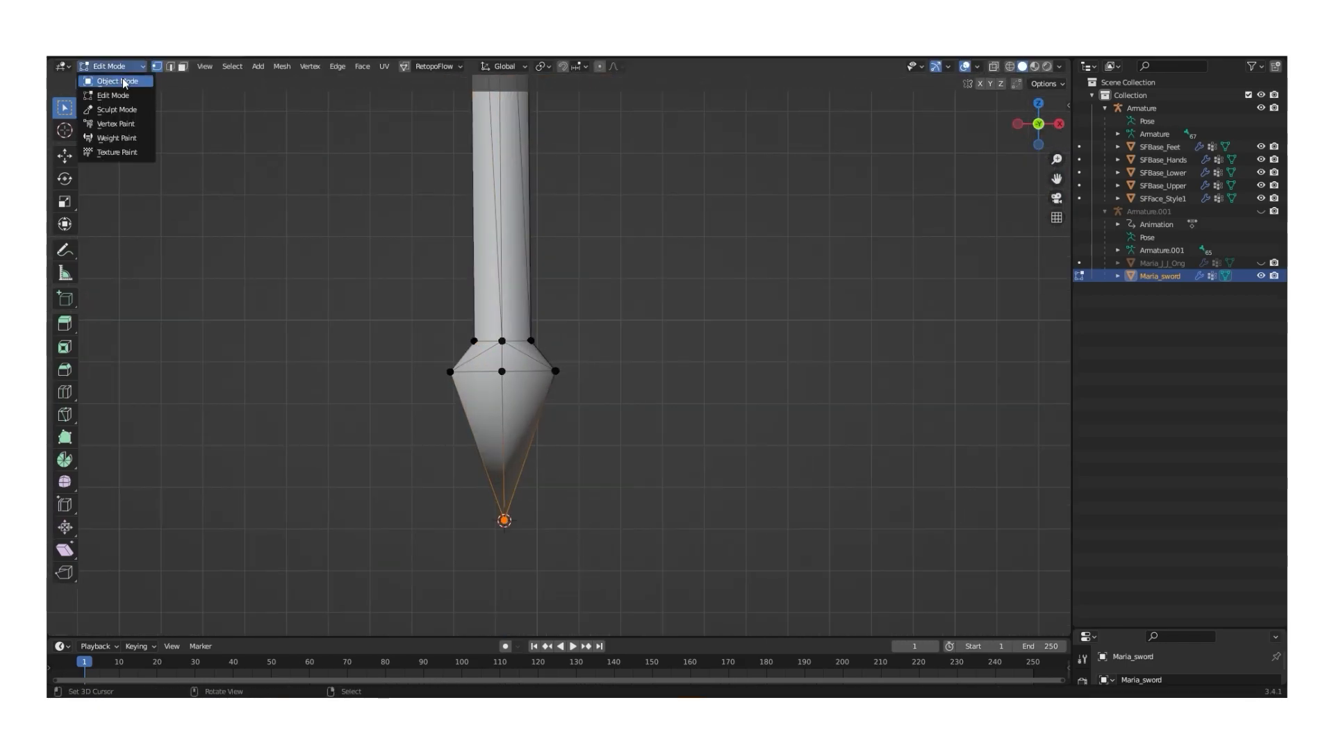
pyautogui.click(123, 81)
pyautogui.press('F3')
pyautogui.write('set')
pyautogui.click(806, 555)
# - Show the sword's transform values and clear its location to 0 m on all axes
pyautogui.scroll(-16, 815, 535)
pyautogui.keyDown('shift'); pyautogui.moveTo(977, 351); pyautogui.dragTo(880, 337, button='middle'); pyautogui.keyUp('shift')
pyautogui.press('n')
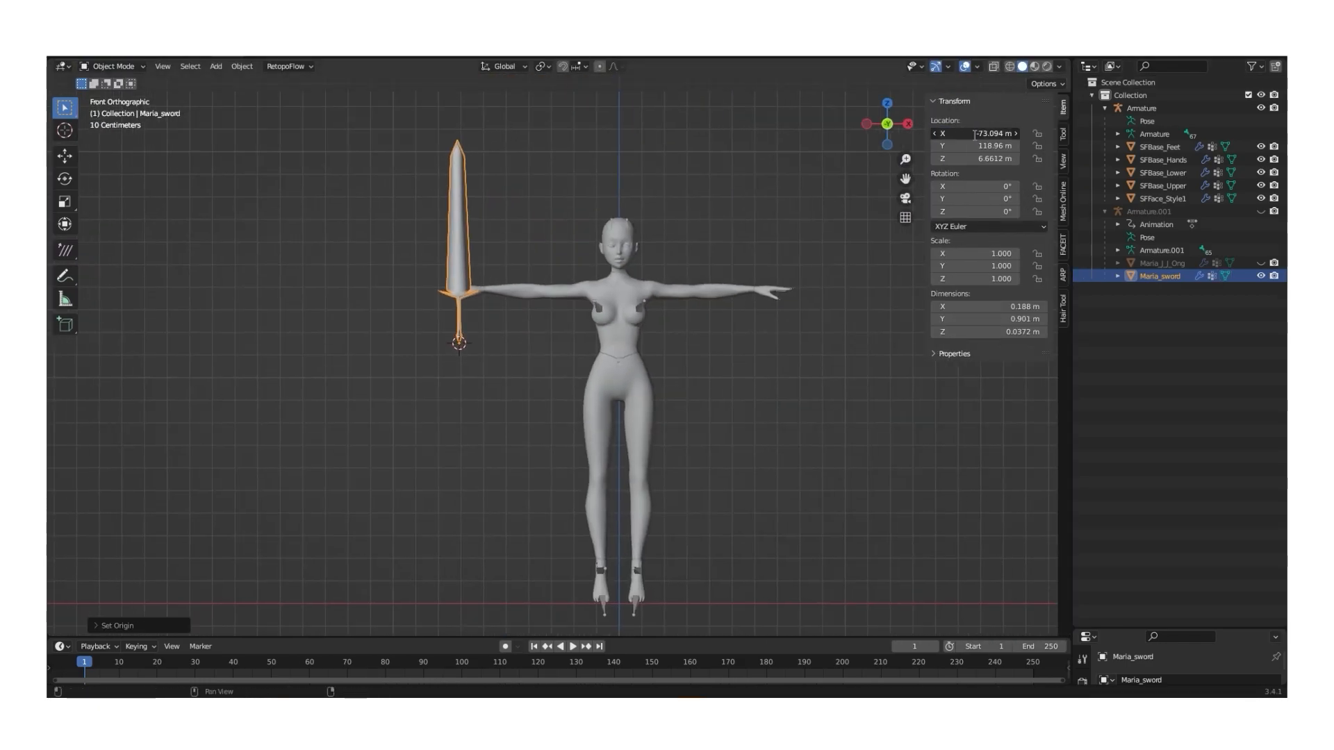
pyautogui.hotkey('alt', 'g')
# - Export the sword as FBX named TestSword into the Mesh folder, limited to selected objects and the Mesh object type
pyautogui.press('F4')
pyautogui.click(229, 334)
pyautogui.write('TestSword')
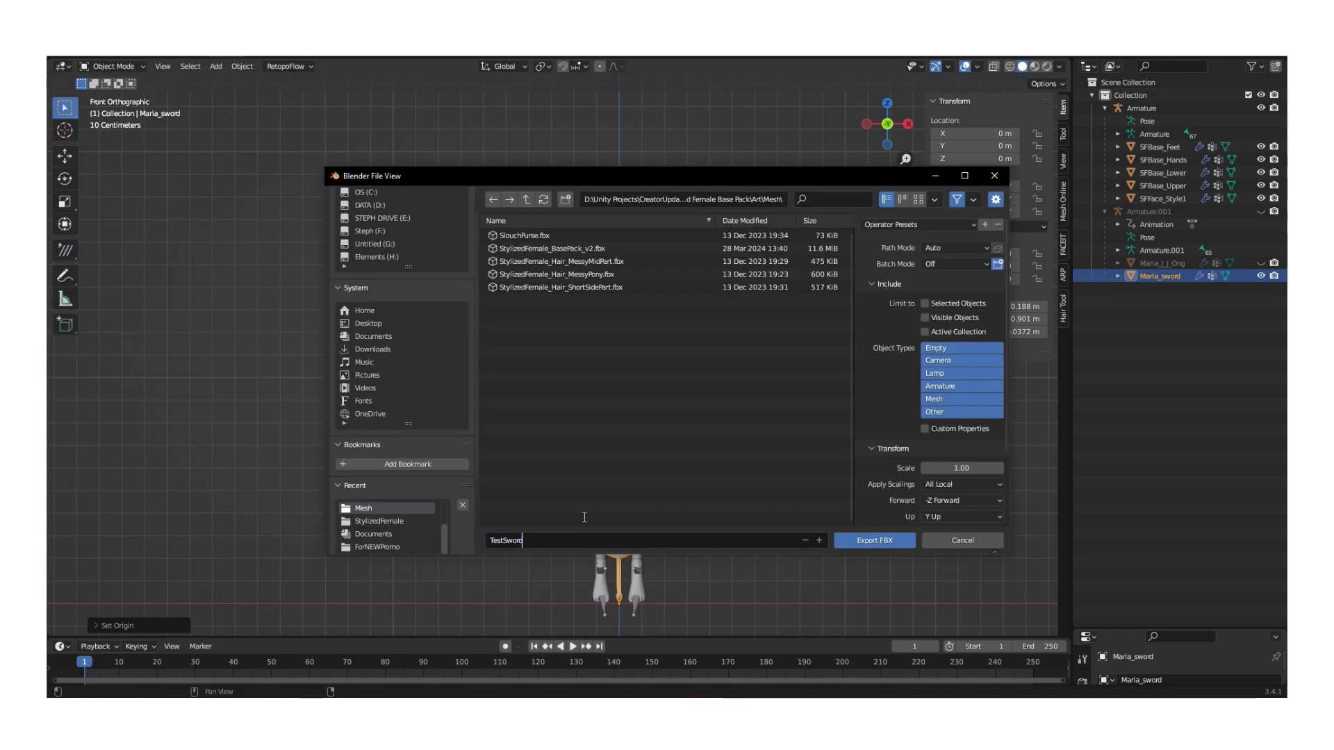
pyautogui.click(947, 399)
pyautogui.click(924, 303)
pyautogui.click(875, 541)
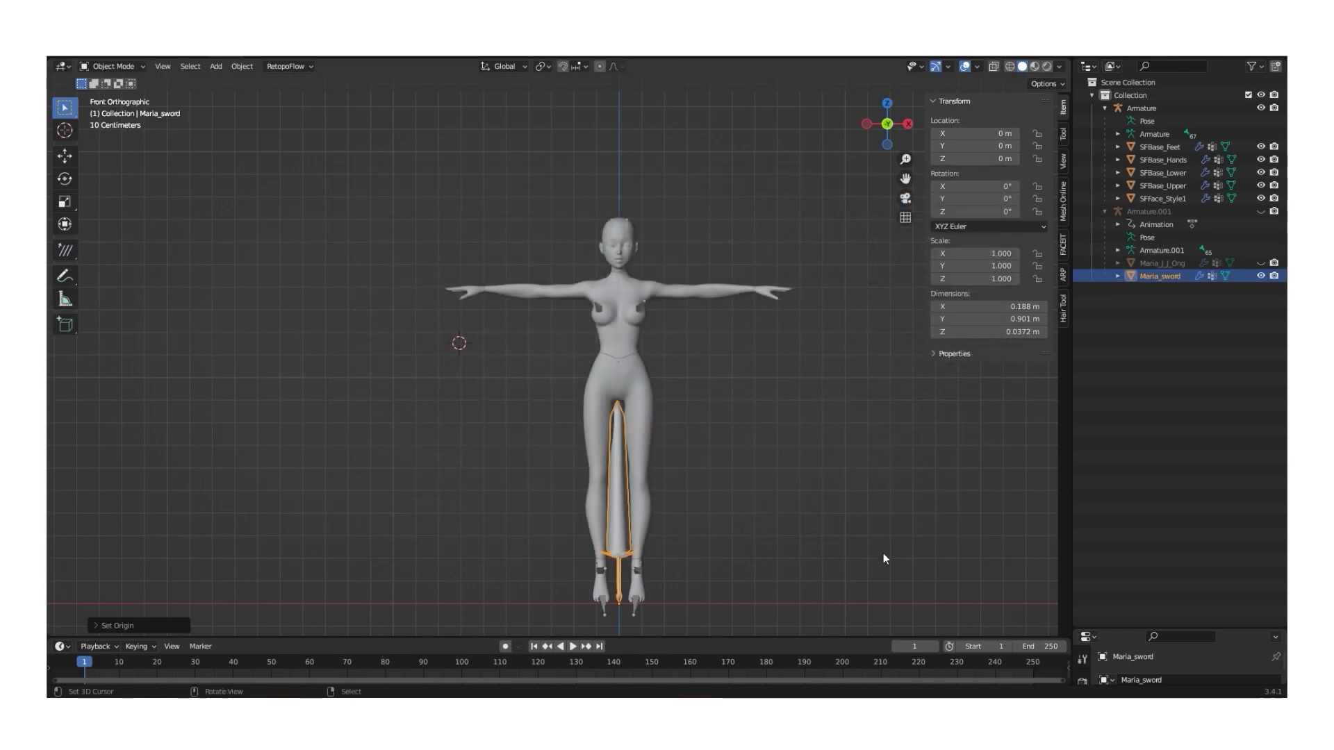
pyautogui.press('h')
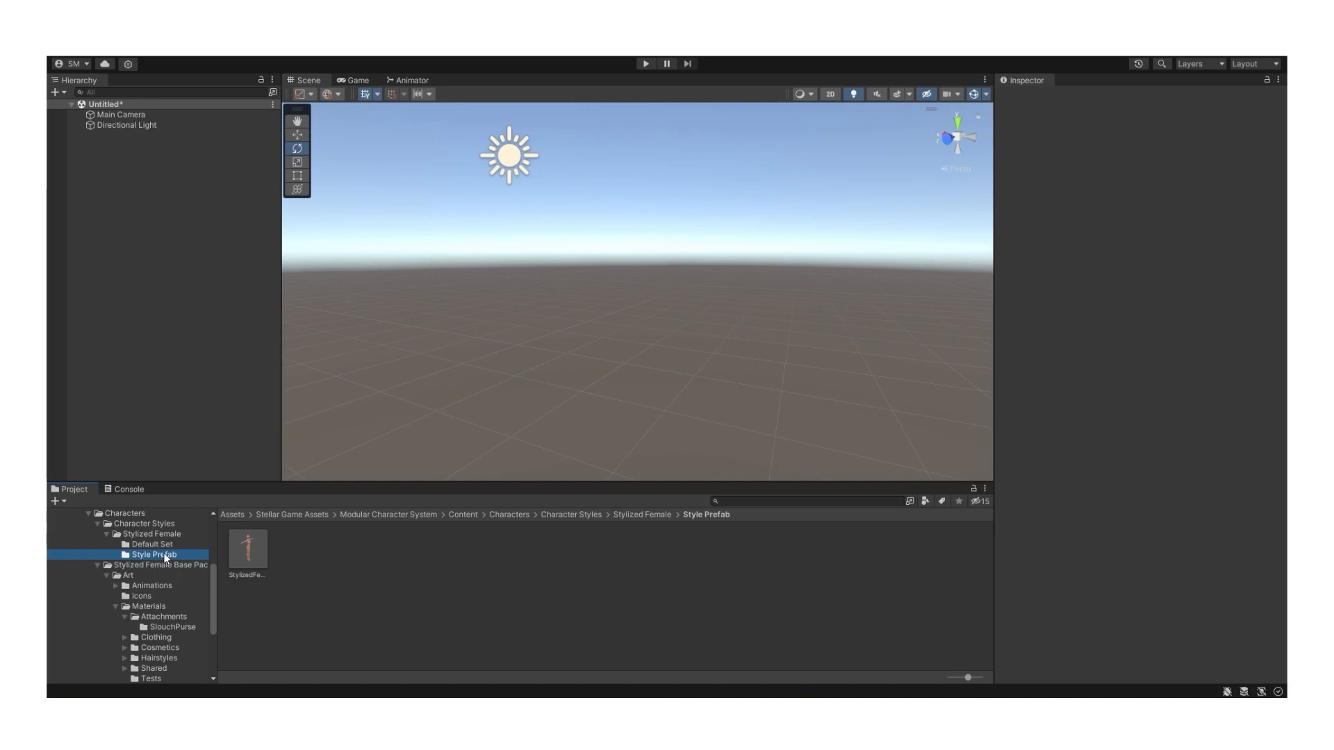
# - In Unity, add the StylizedFemale_StylePrefab and the TestSword model from the Mesh folder to the scene
pyautogui.moveTo(247, 548); pyautogui.dragTo(260, 348)
pyautogui.press('f')
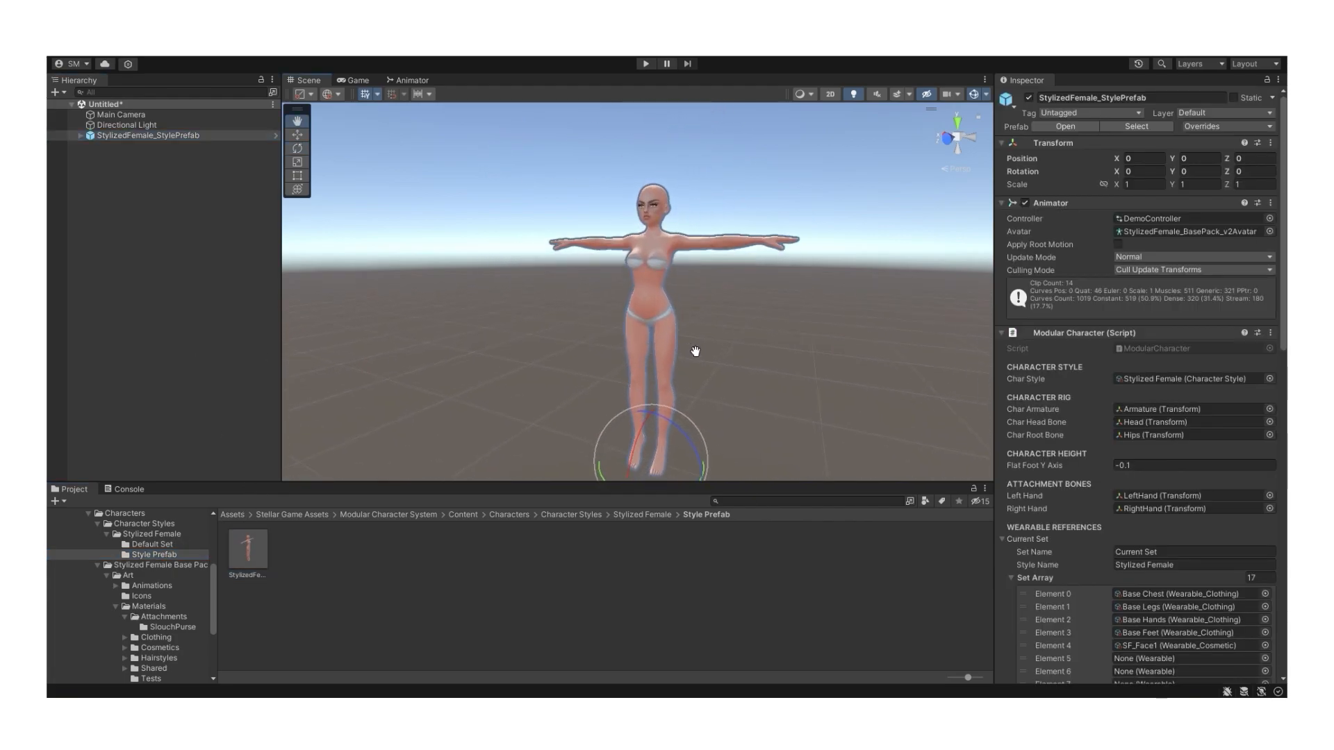
pyautogui.click(115, 606)
pyautogui.click(135, 617)
pyautogui.moveTo(585, 546); pyautogui.dragTo(229, 341)
# - Apply the MixamoSword material from the Materials/Tests folder to the sword in the scene
pyautogui.click(137, 606)
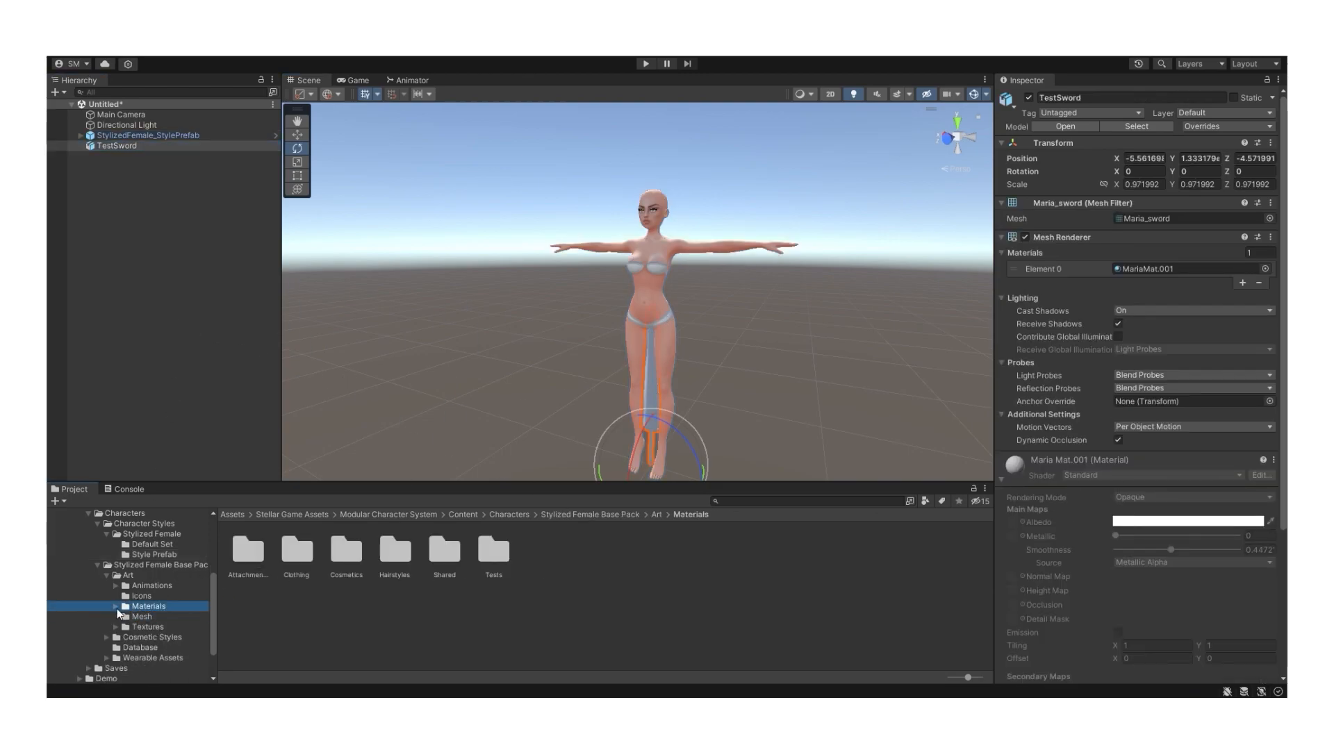
pyautogui.doubleClick(493, 551)
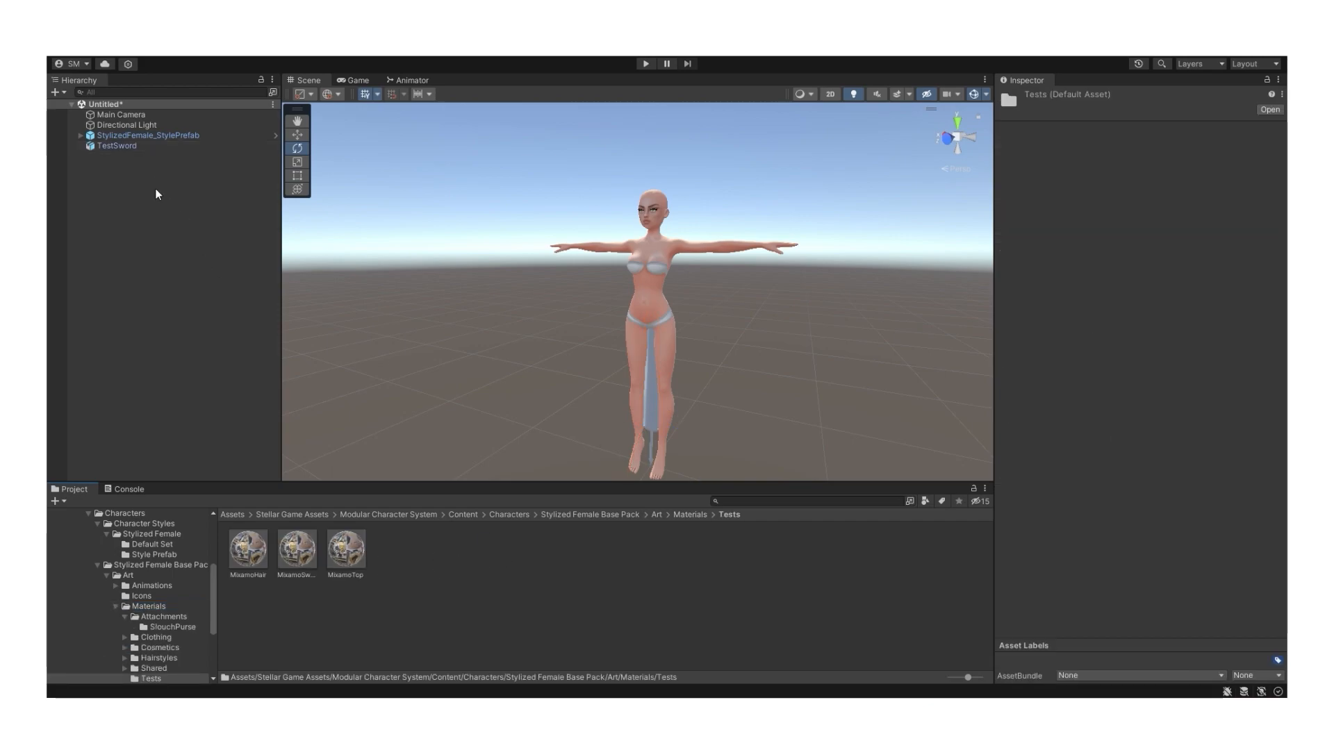
pyautogui.moveTo(314, 554); pyautogui.dragTo(649, 417)
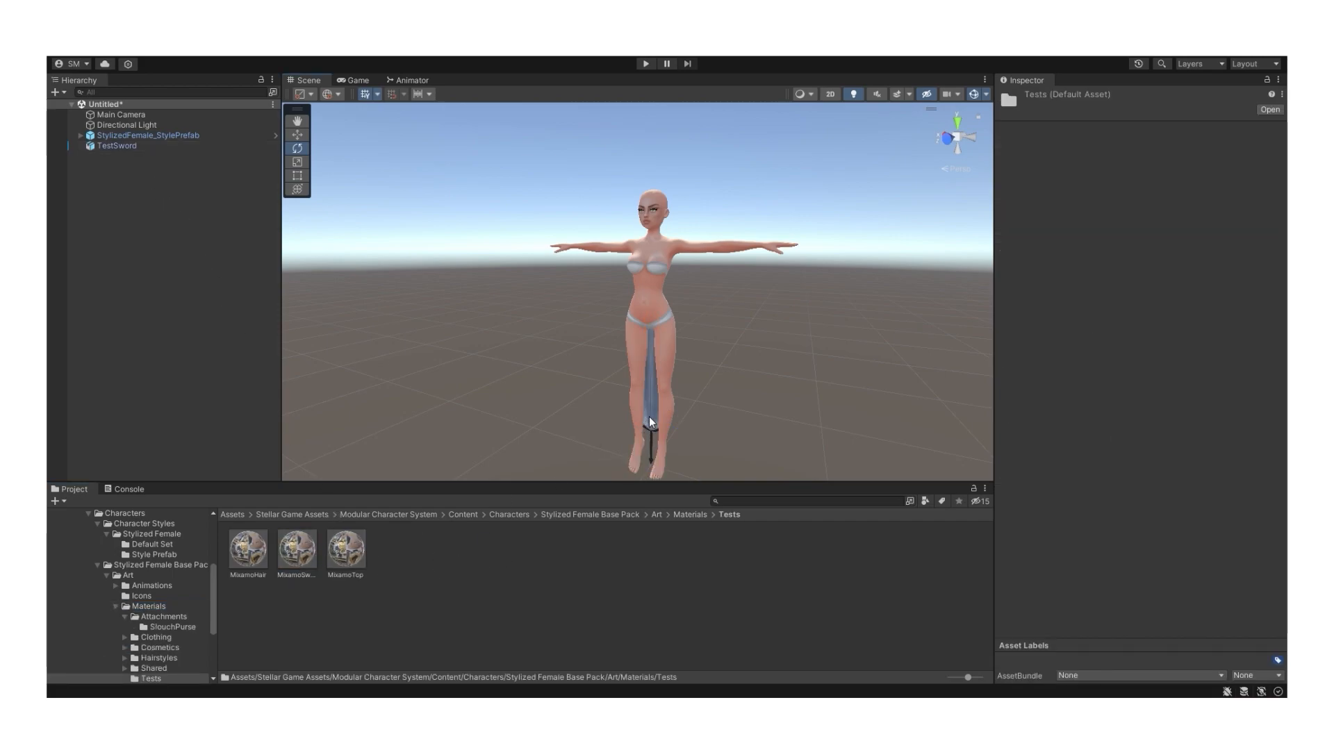
# - Locate the character's RightHand attachment bone in the hierarchy and make TestSword its child
pyautogui.click(101, 136)
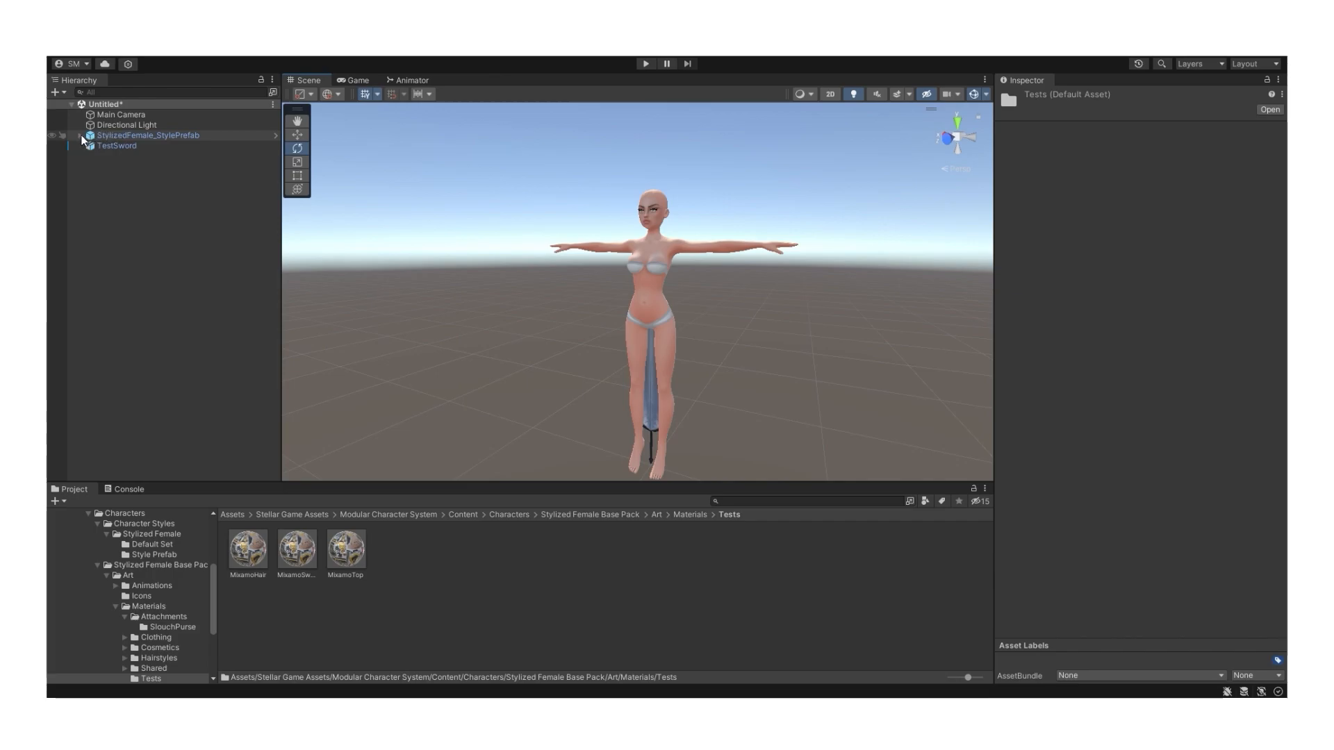
pyautogui.click(1148, 509)
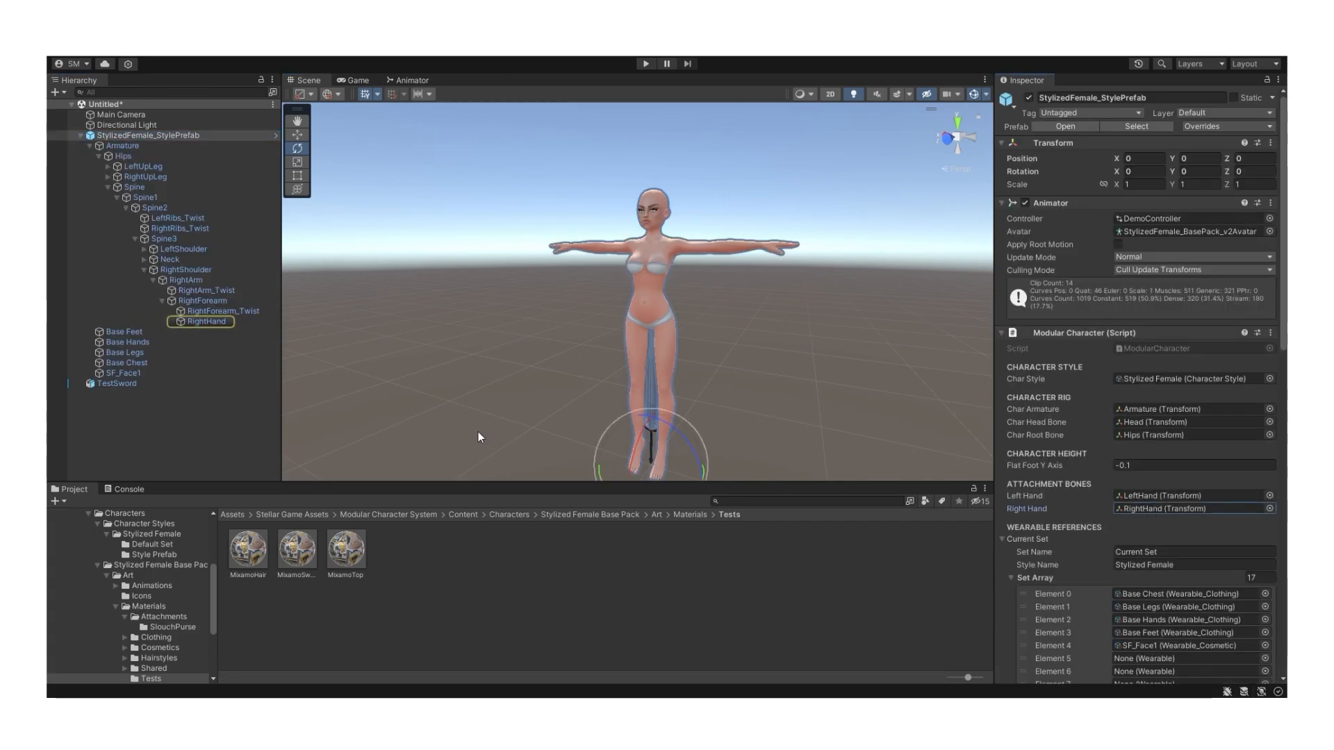
pyautogui.moveTo(106, 383); pyautogui.dragTo(197, 326)
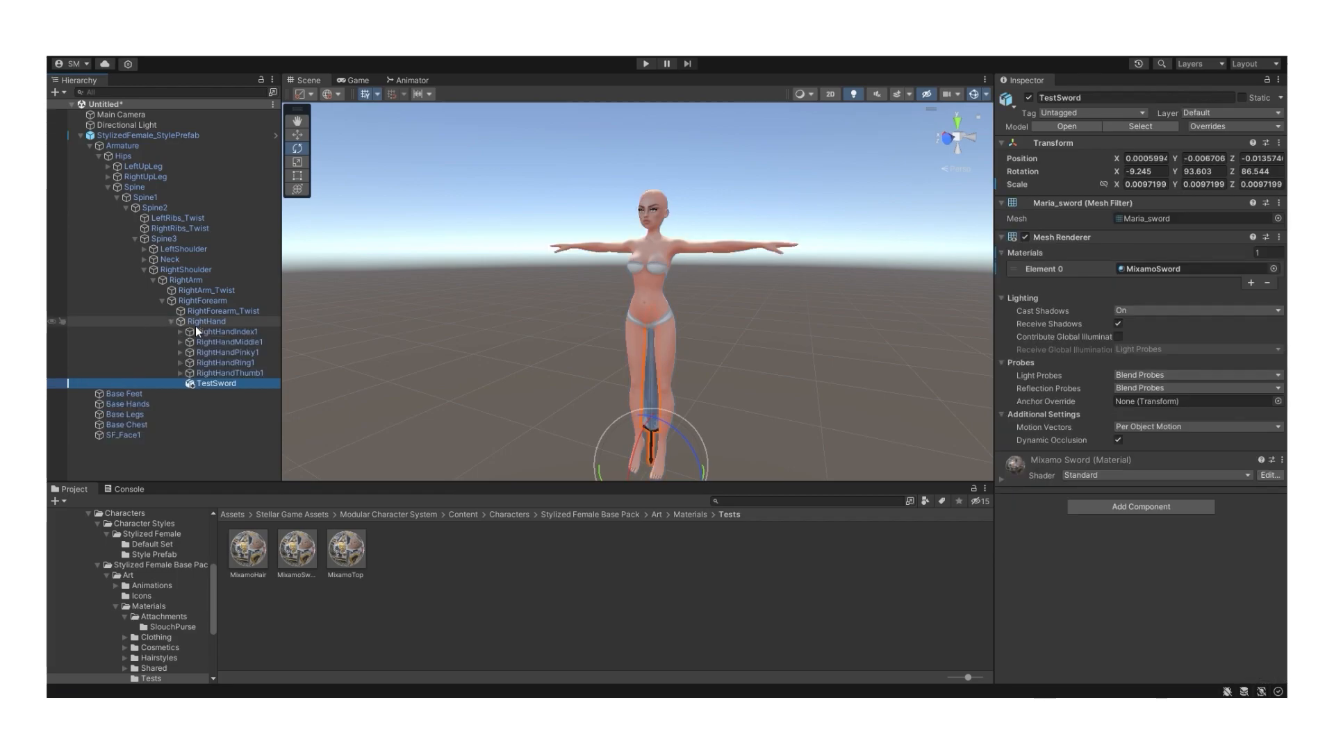
# - Paste position (-0.00141, 0.00038, -0.0002) and rotation (-19.68, -3.763, -72.486) onto TestSword's transform and inspect its fit in the hand
pyautogui.click(1278, 143)
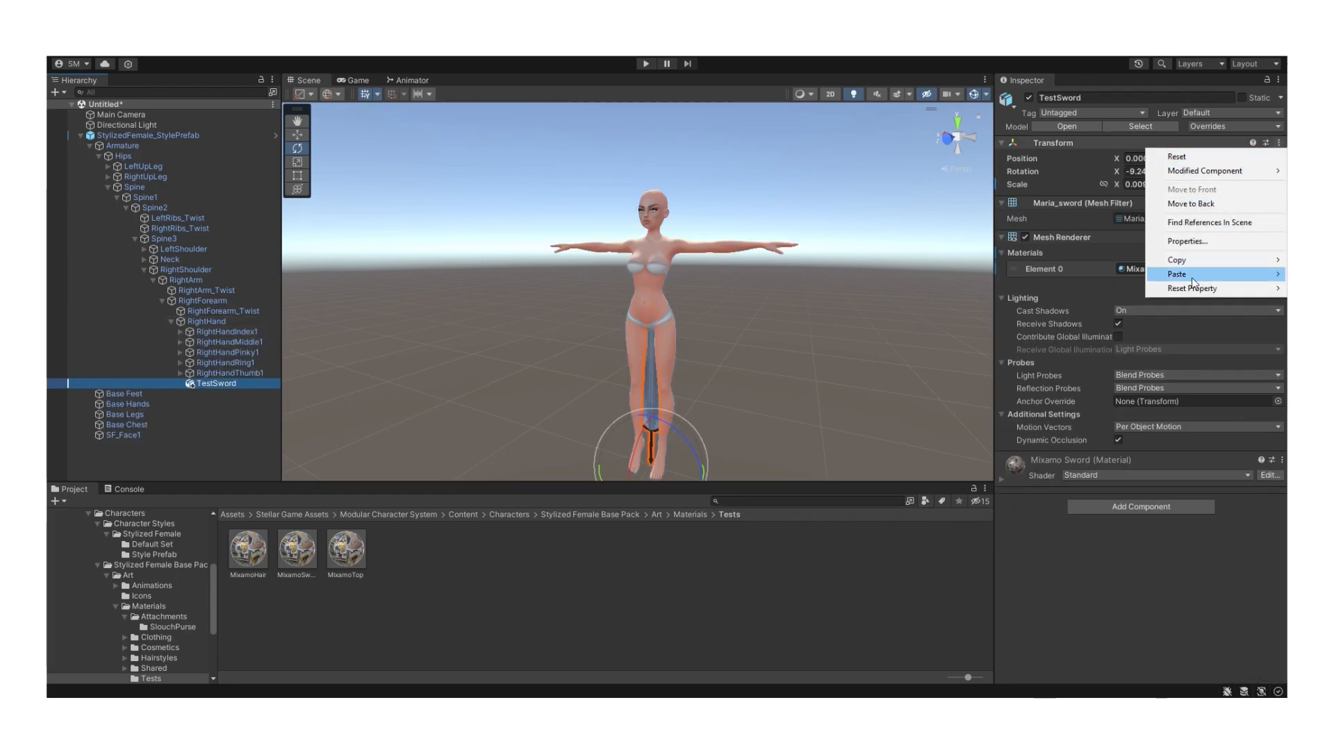
pyautogui.moveTo(1191, 277)
pyautogui.click(1094, 350)
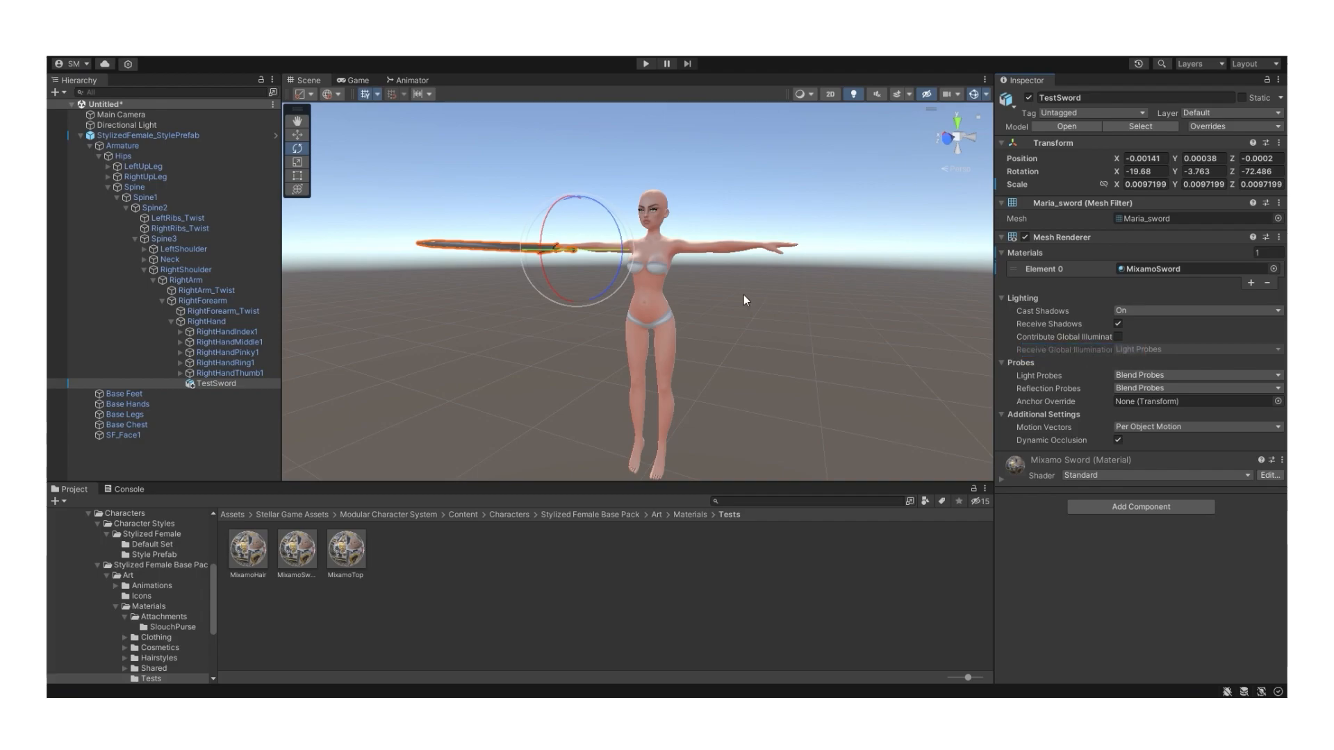
pyautogui.keyDown('alt'); pyautogui.moveTo(515, 268); pyautogui.dragTo(566, 321); pyautogui.keyUp('alt')
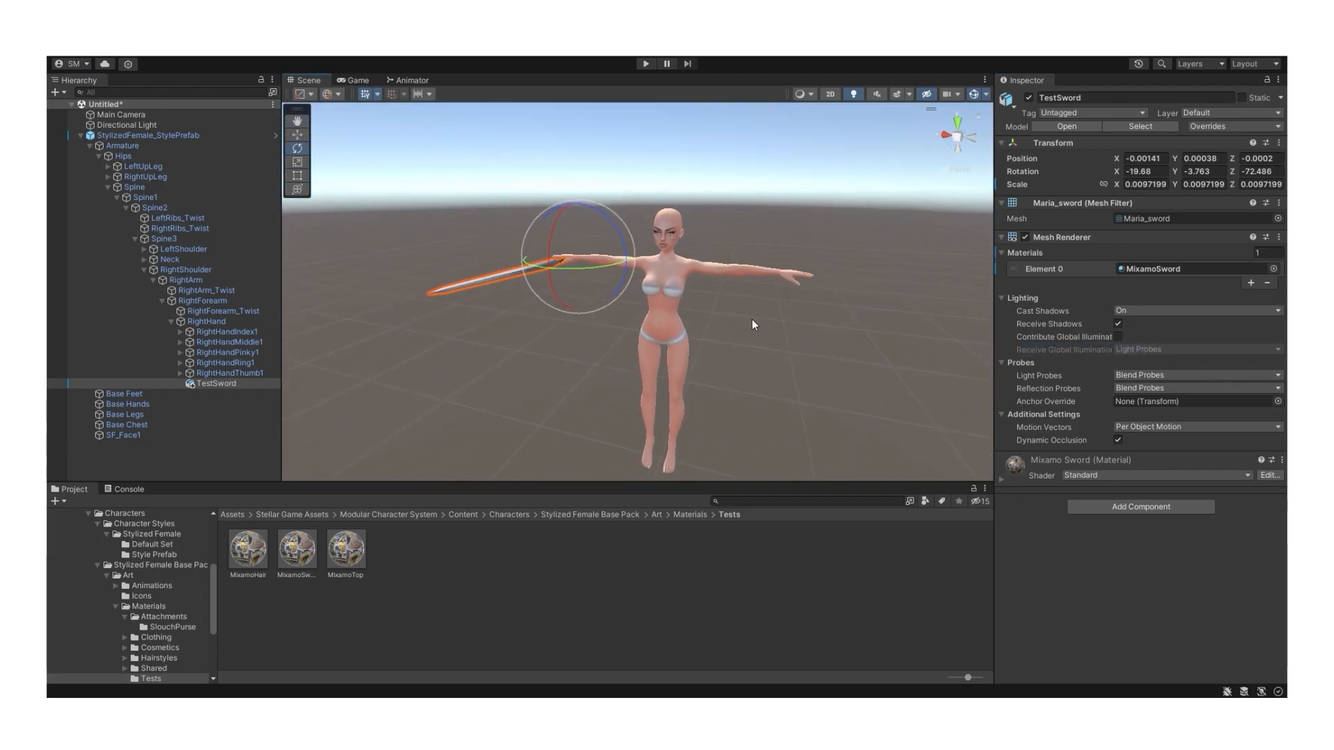
# - Create a folder named Right Hand inside the Stylized Female Base Pack's Wearable Assets folder
pyautogui.click(114, 606)
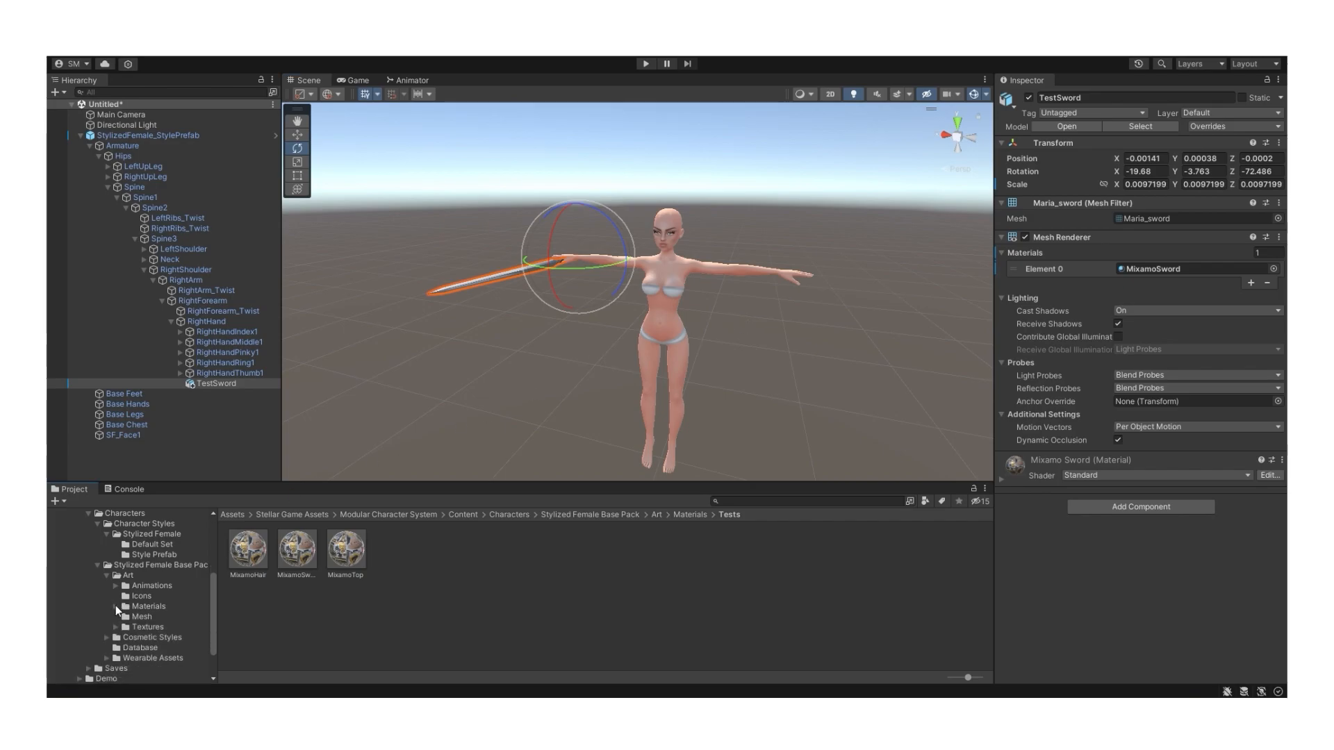
pyautogui.click(152, 657)
pyautogui.click(105, 657)
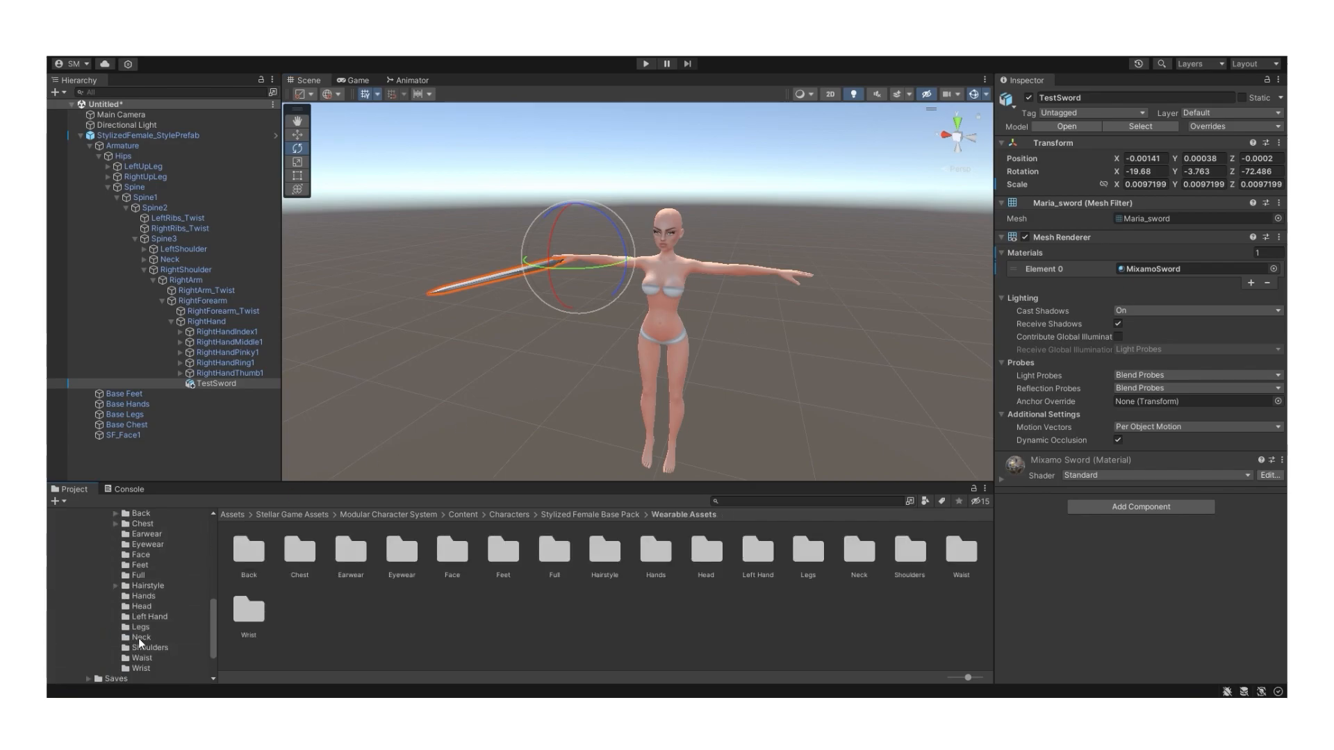
pyautogui.scroll(2, 140, 646)
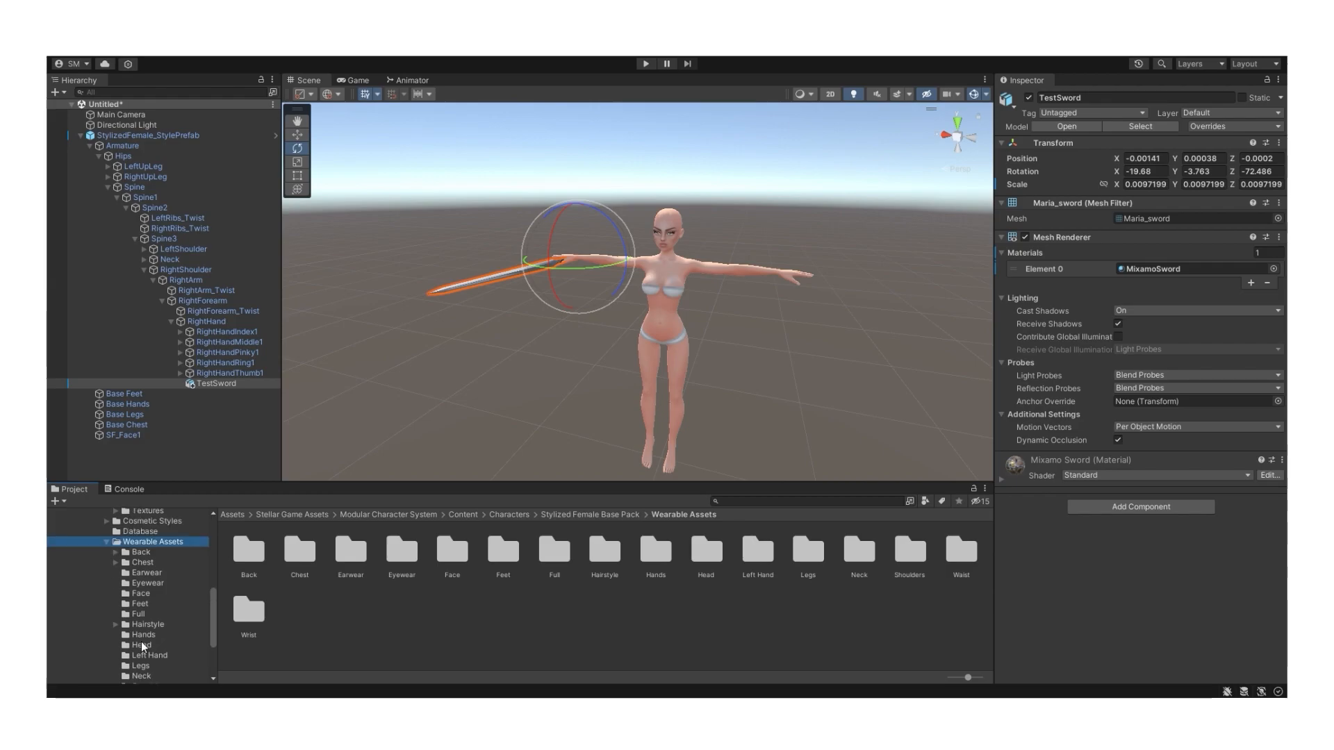
pyautogui.rightClick(351, 611)
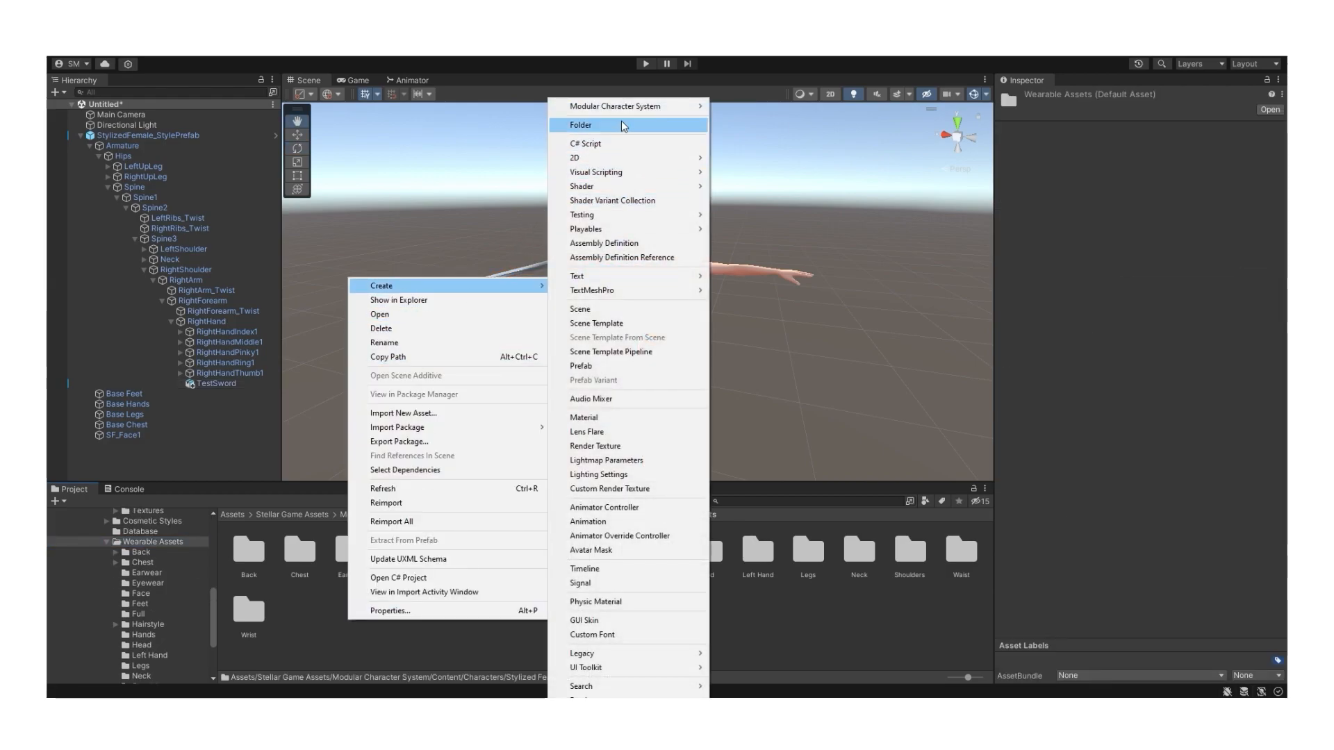
pyautogui.click(591, 49)
pyautogui.write('Right Hand')
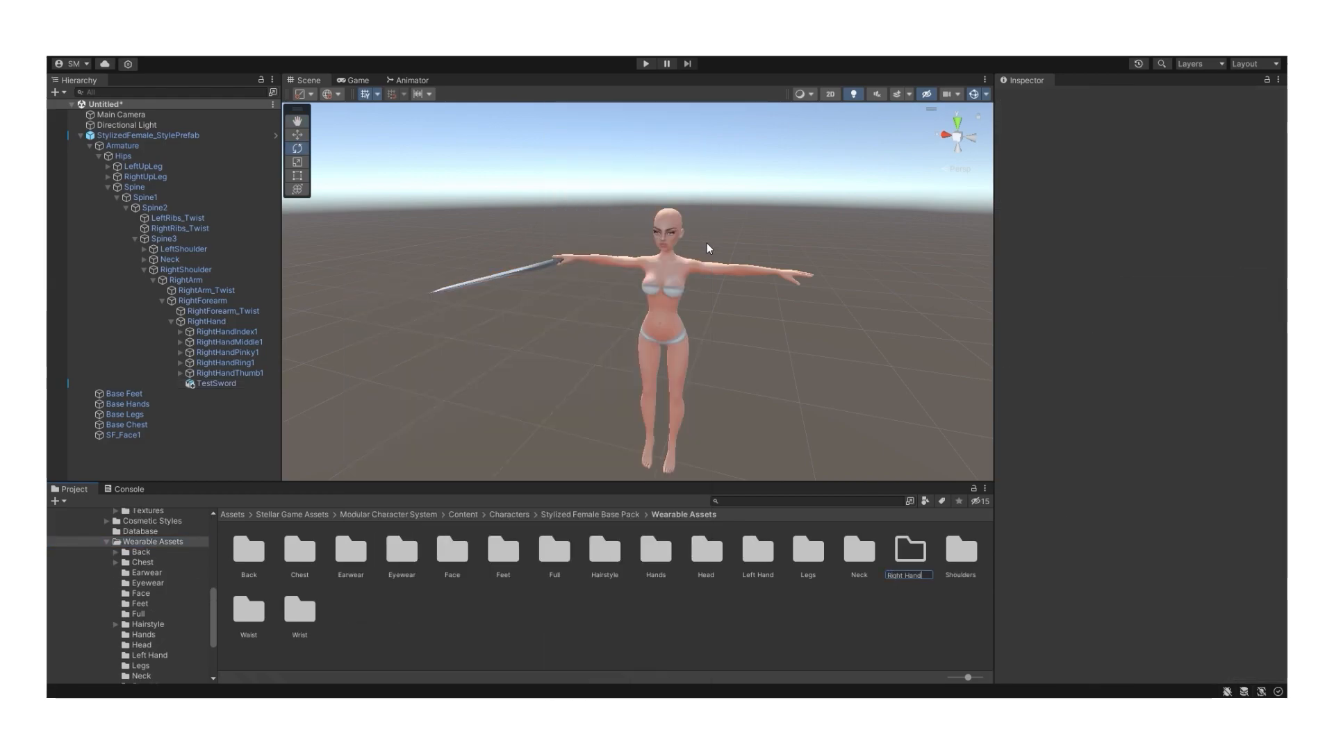
# - Create a Modular Character System attachment wearable named Mixamo Sword inside the Right Hand folder
pyautogui.press('Return')
pyautogui.doubleClick(903, 556)
pyautogui.rightClick(369, 573)
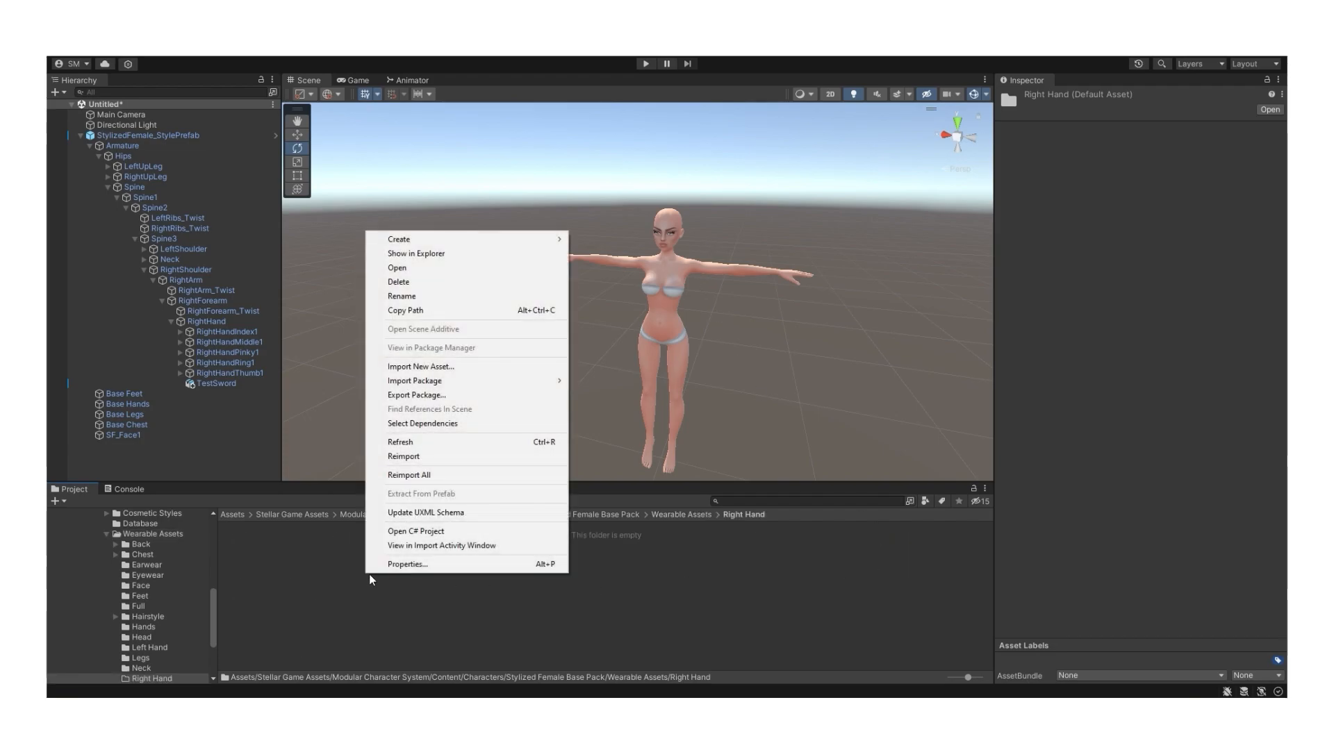
pyautogui.moveTo(416, 240)
pyautogui.moveTo(674, 112)
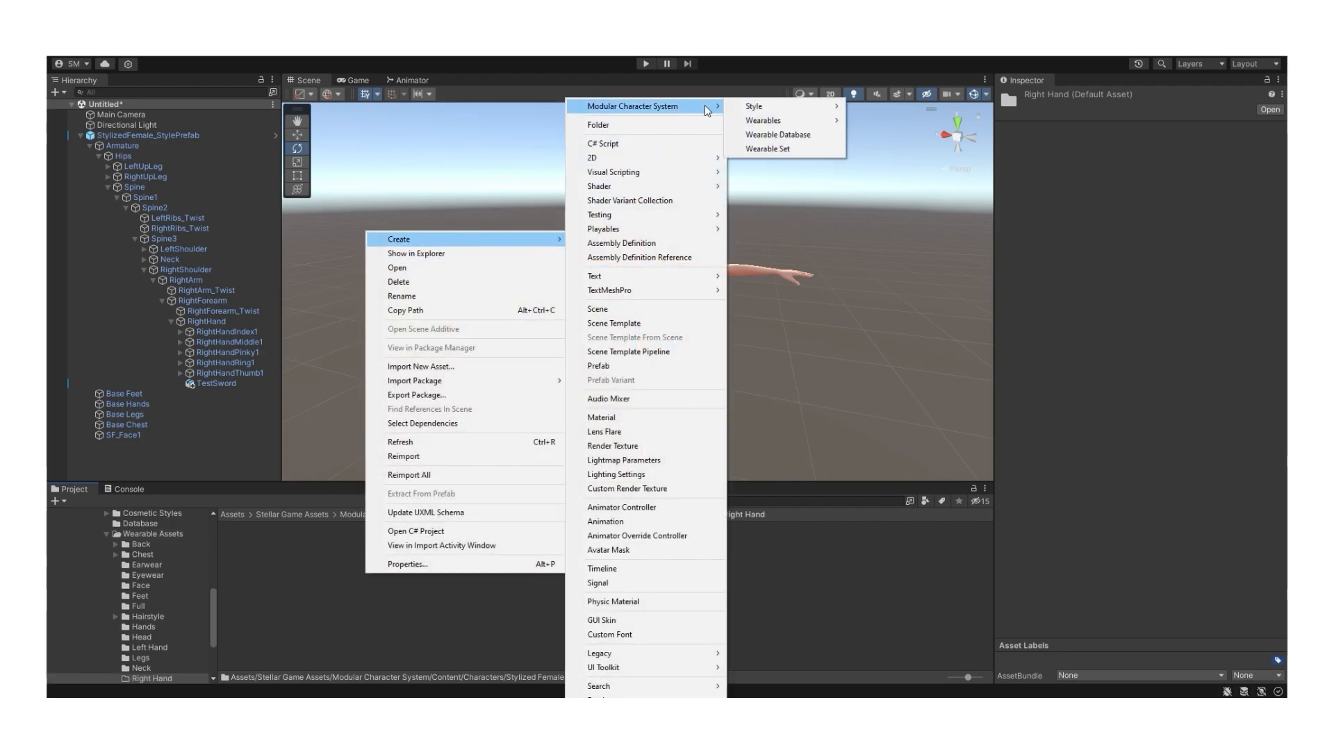
pyautogui.moveTo(785, 125)
pyautogui.click(886, 125)
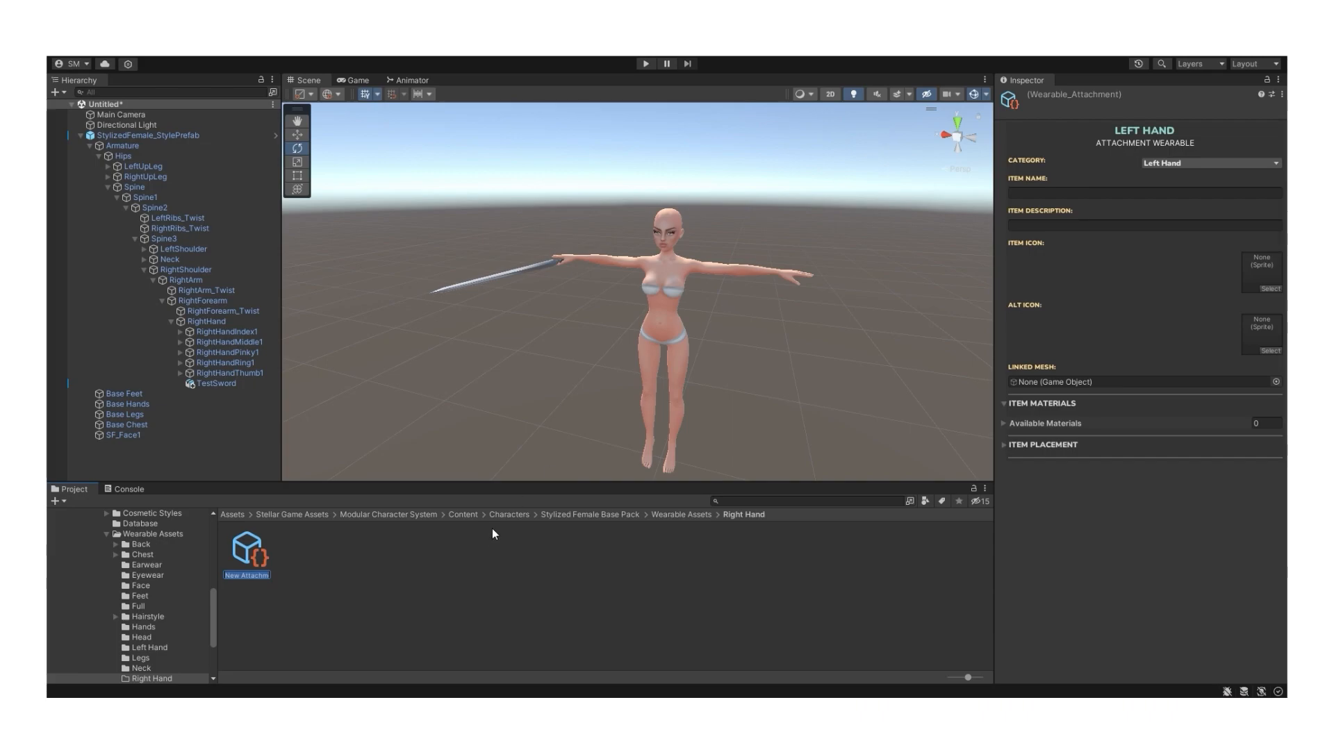
pyautogui.write('Mixamo Sword')
pyautogui.press('Return')
# - Set the wearable's item name to Mixamo Sword and its category to Right Hand
pyautogui.click(1089, 193)
pyautogui.write('Mixamo Sword')
pyautogui.click(1201, 165)
pyautogui.click(1176, 193)
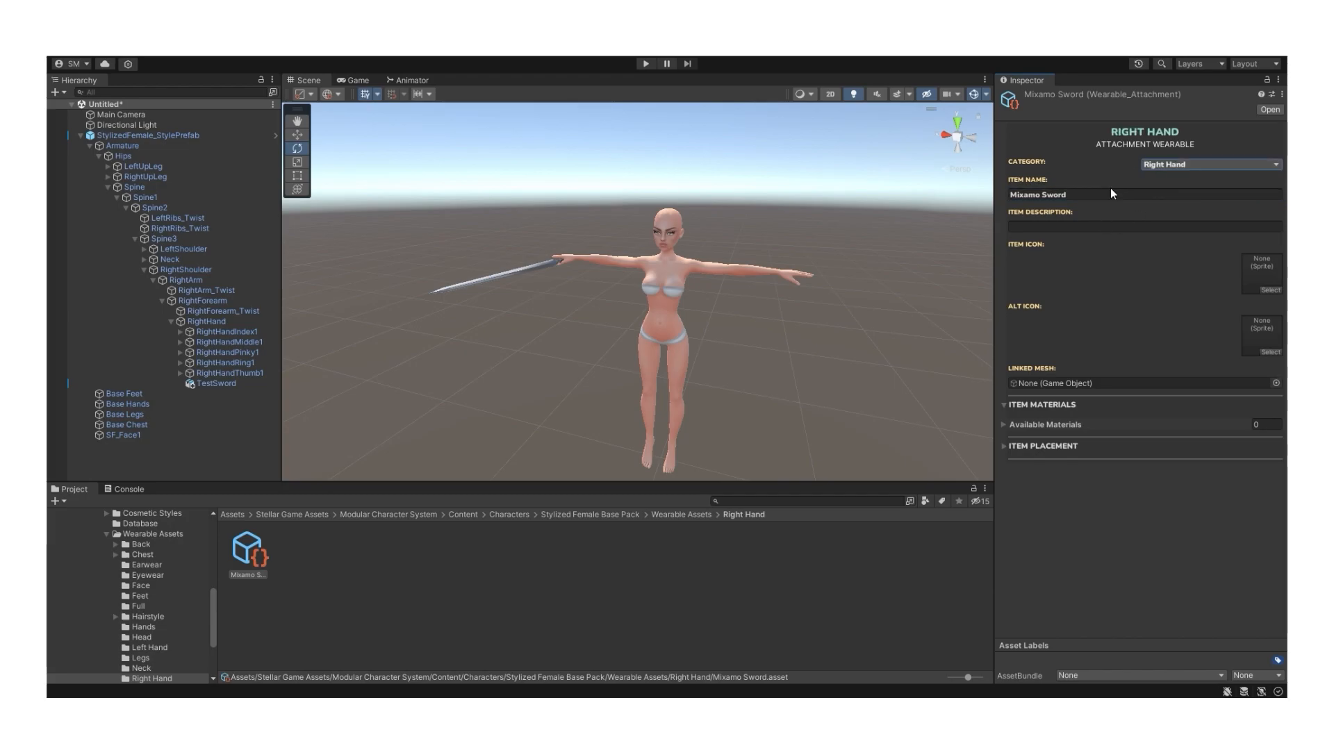
# - Assign the left-pointing arrow sprite as the item icon and the ArrowRight sprite as the alt icon
pyautogui.click(1270, 290)
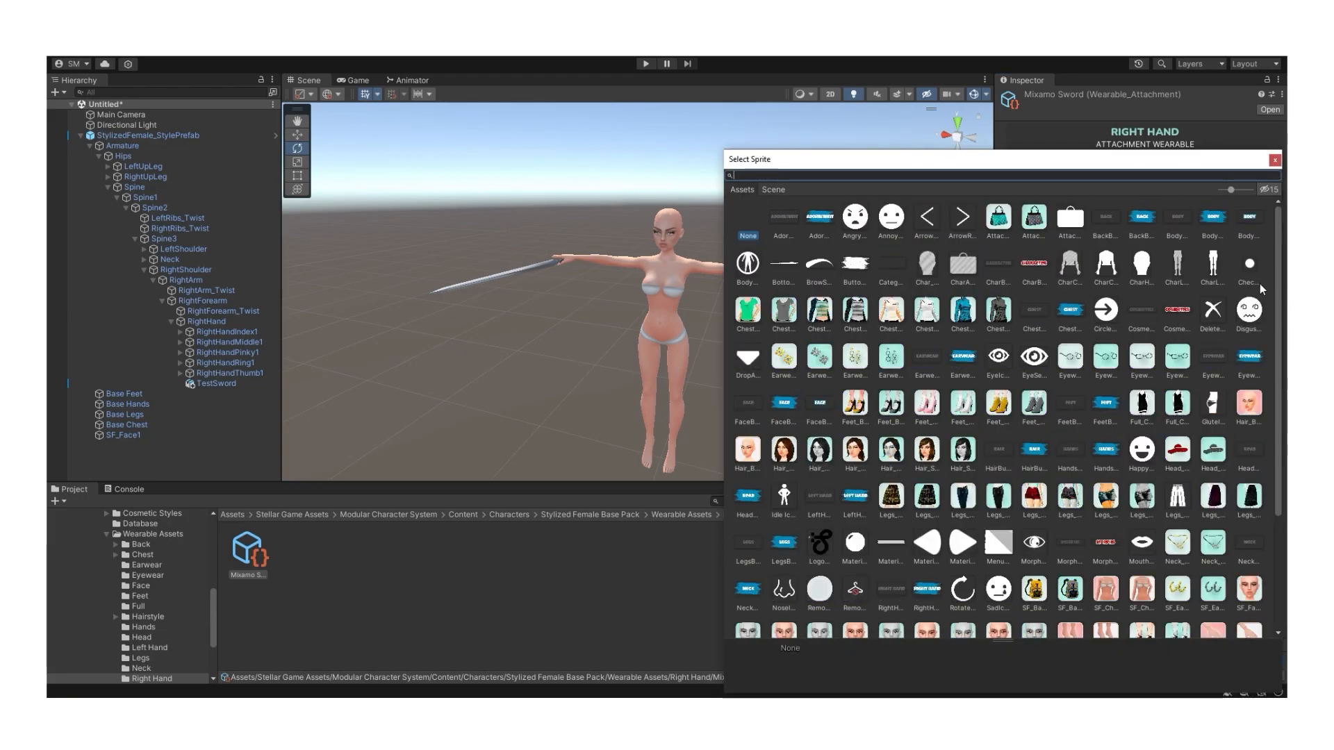
pyautogui.doubleClick(928, 221)
pyautogui.click(1269, 352)
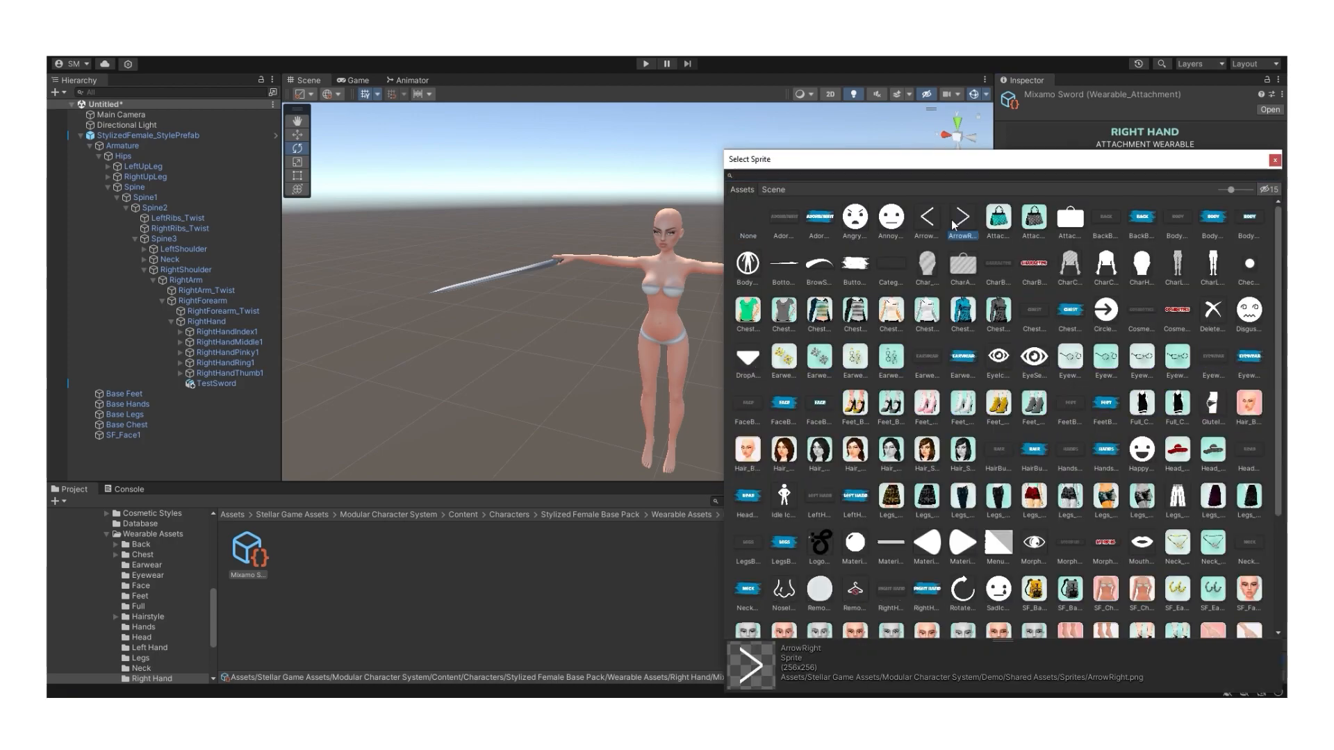
pyautogui.doubleClick(958, 218)
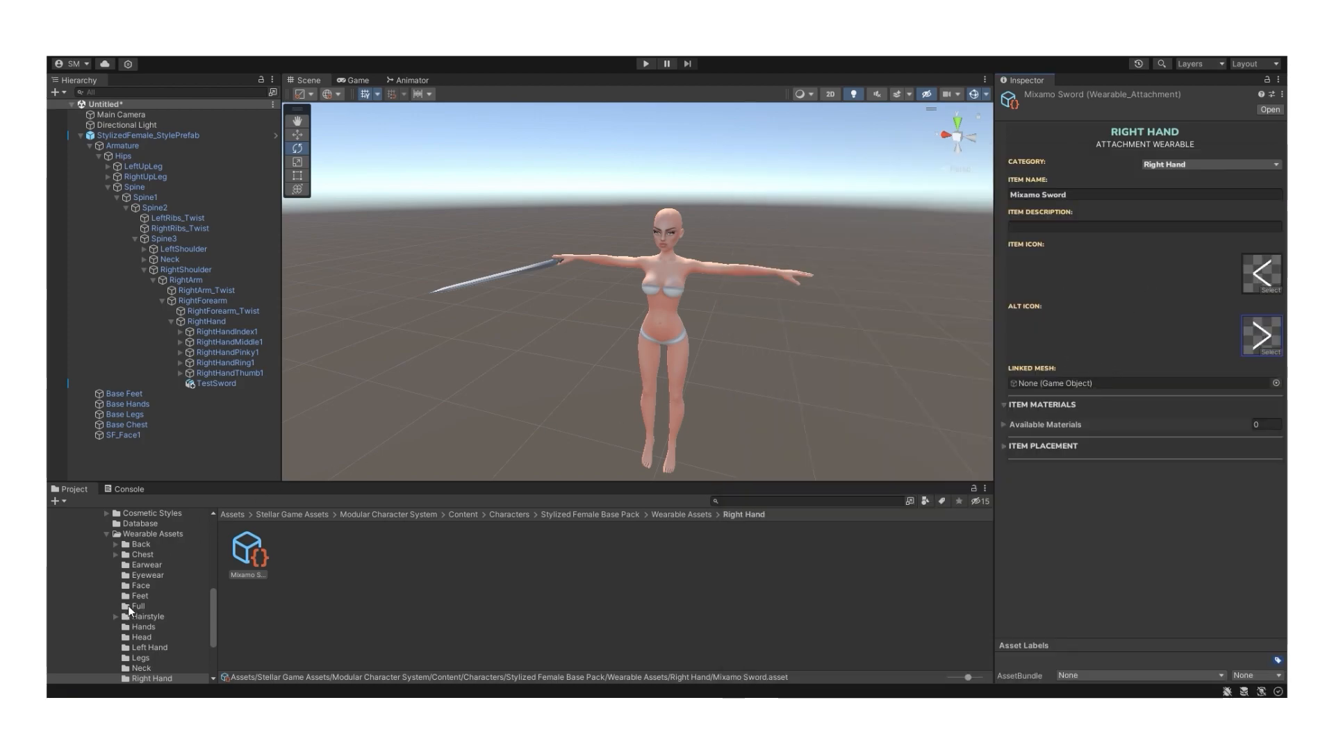
# - Link the TestSword model from the base pack's Art/Mesh folder as the wearable's mesh
pyautogui.scroll(4, 110, 553)
pyautogui.click(132, 569)
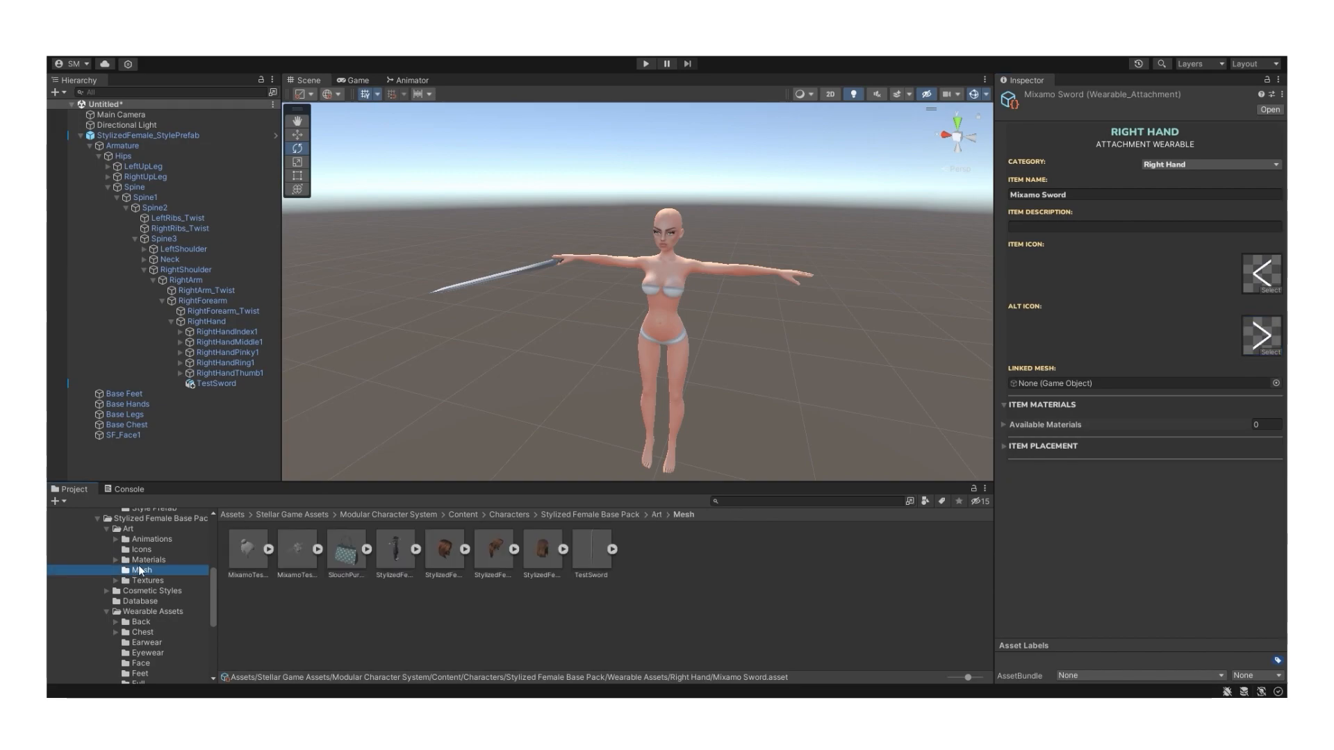
pyautogui.click(612, 550)
pyautogui.moveTo(660, 553); pyautogui.dragTo(1059, 386)
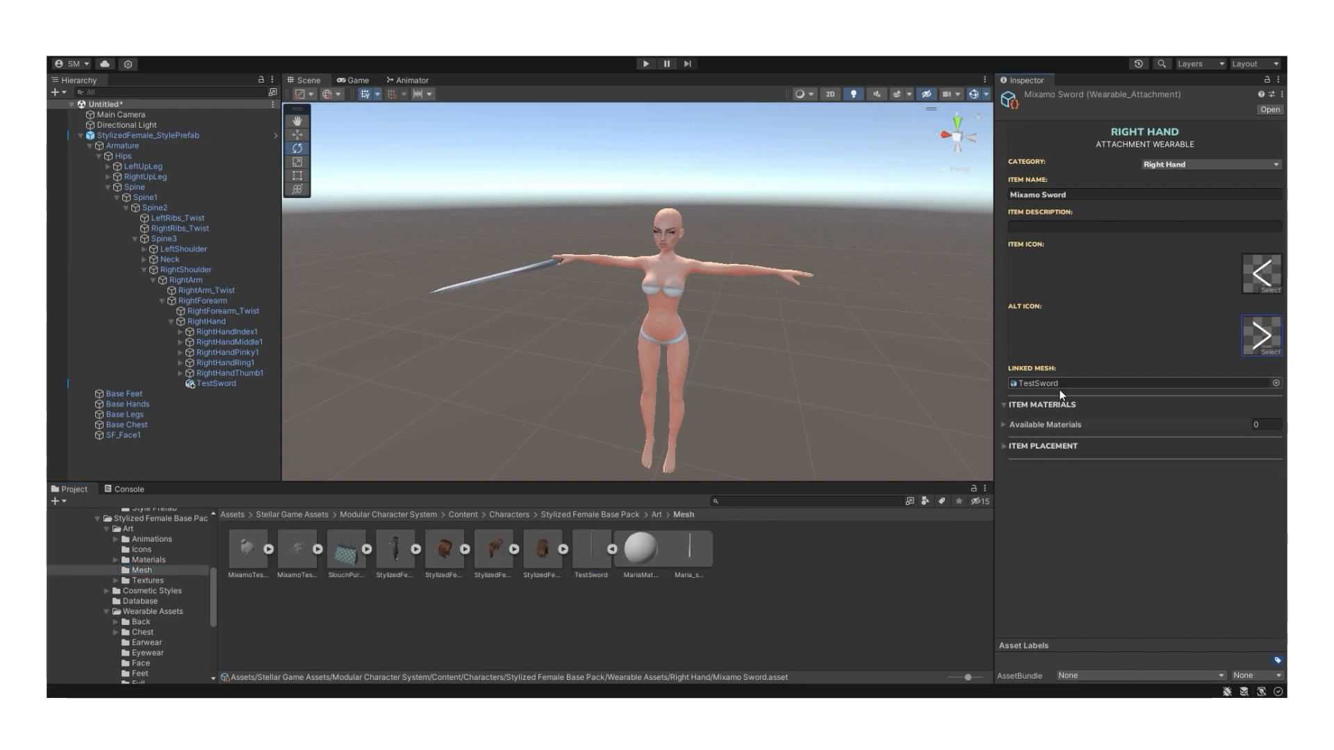
# - Add the MixamoSword material from the Materials/Tests folder to the wearable's available materials
pyautogui.click(1003, 424)
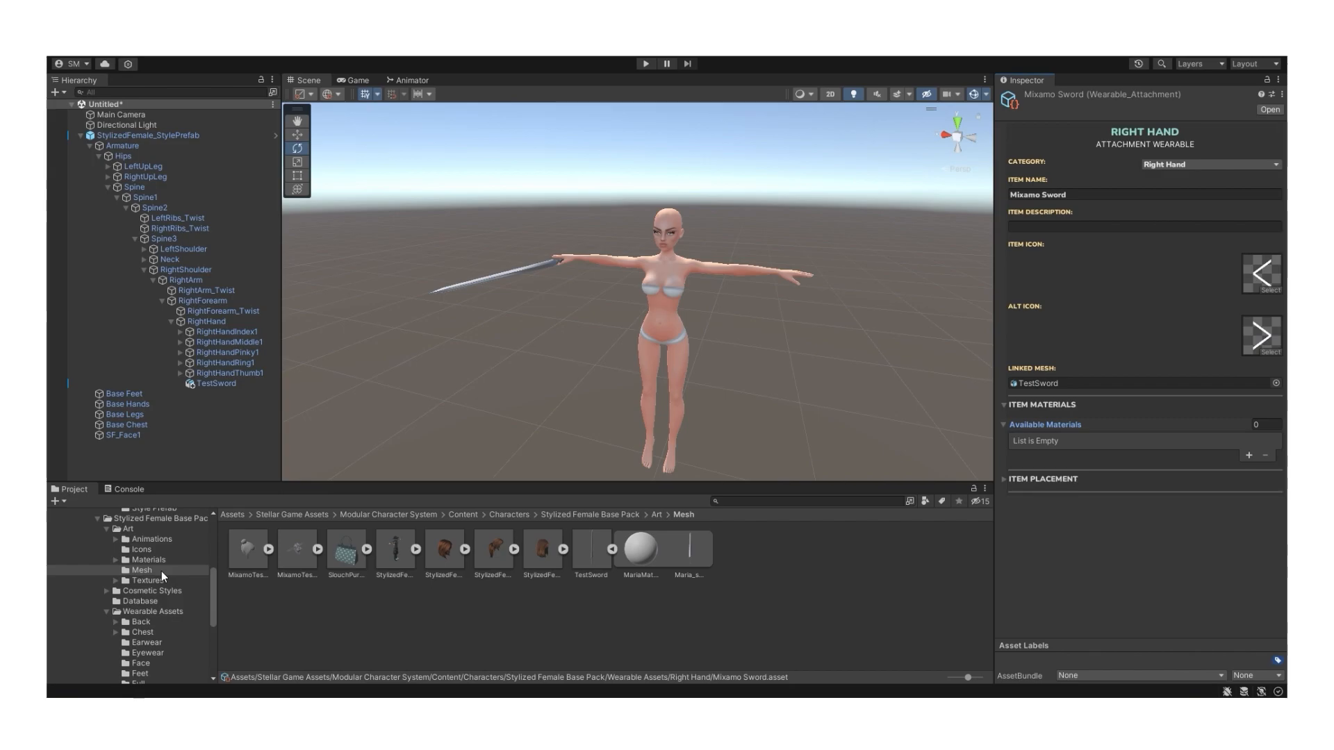
pyautogui.click(146, 560)
pyautogui.click(116, 560)
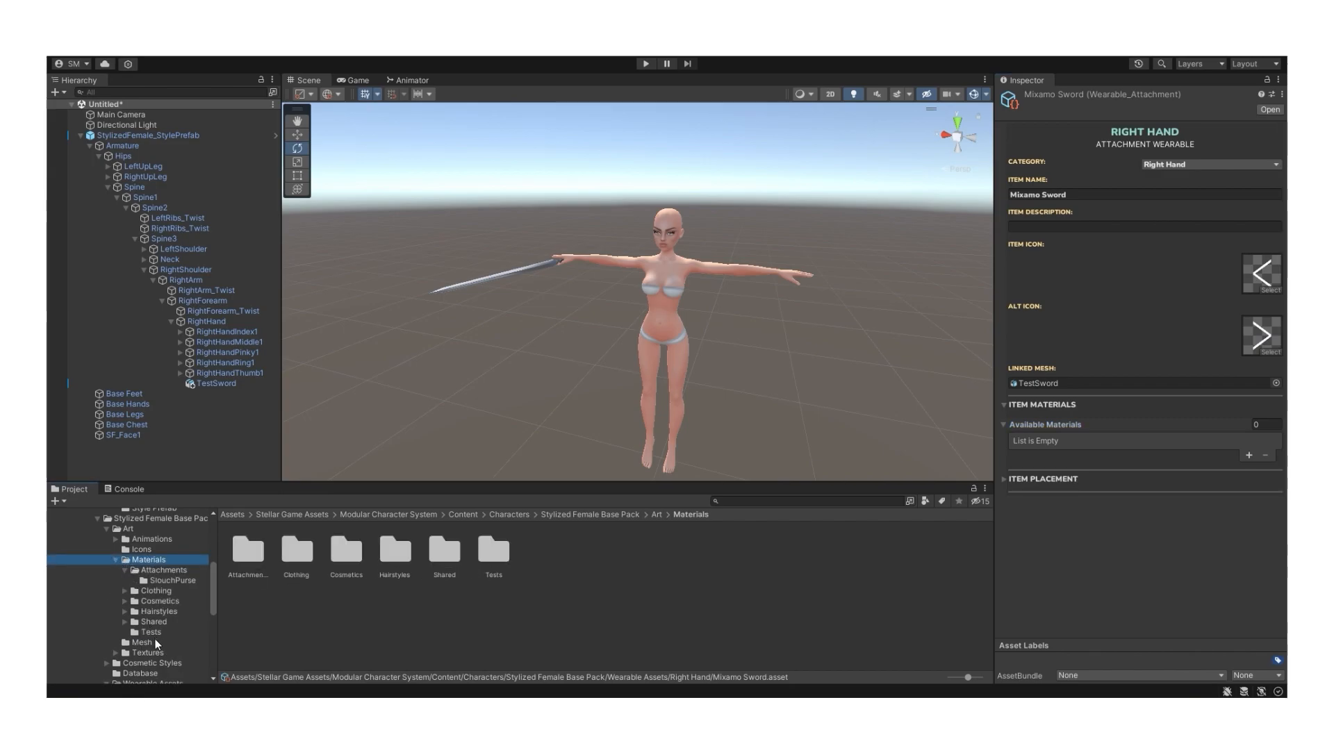
pyautogui.click(151, 633)
pyautogui.click(311, 553)
pyautogui.moveTo(312, 552); pyautogui.dragTo(1111, 440)
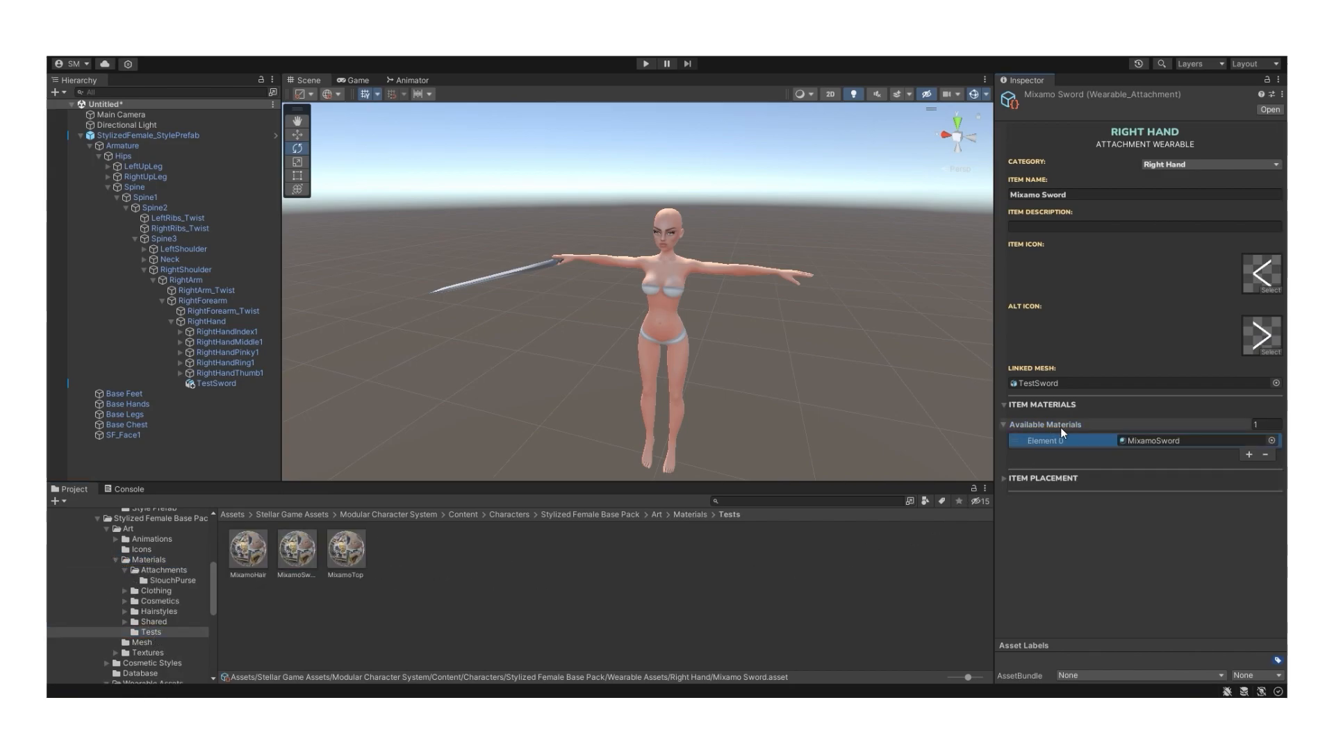
pyautogui.click(117, 560)
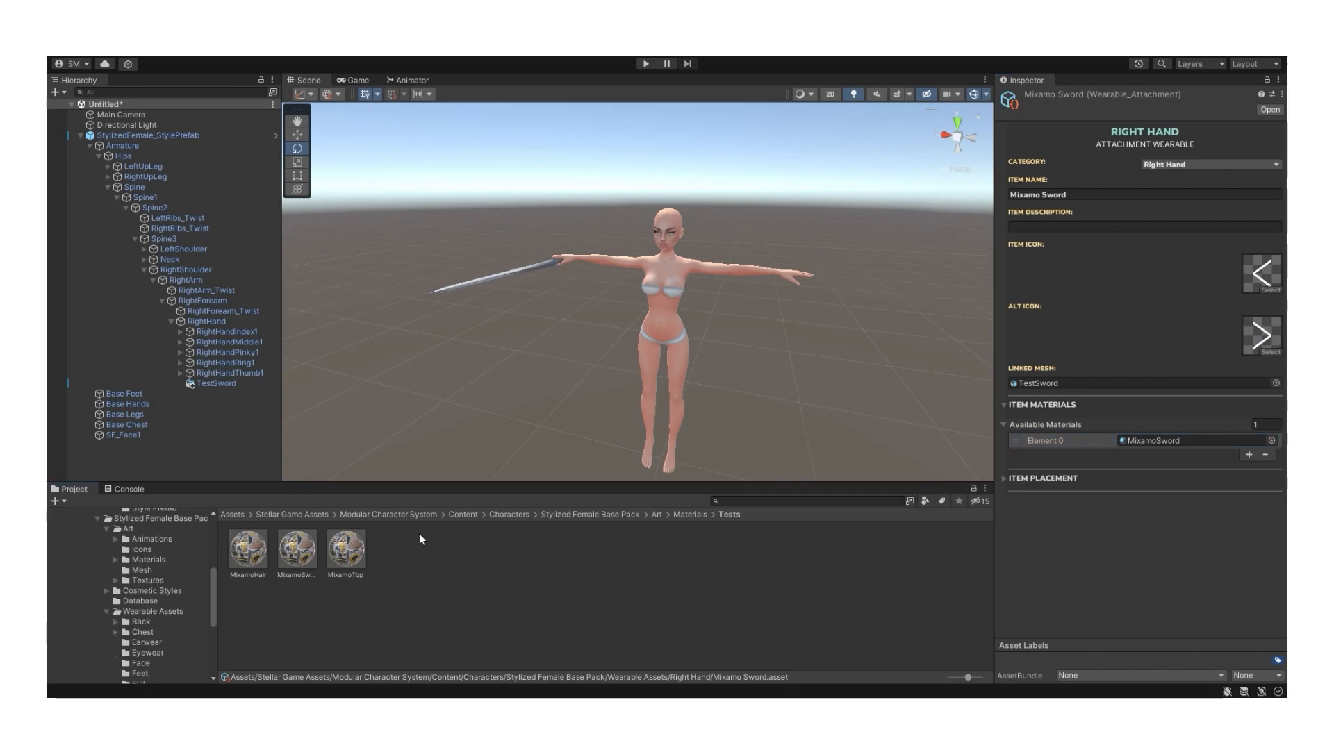
# - Capture the wearable's hold position, rotation and scale from TestSword in the scene, and unlock the inspector
pyautogui.click(1004, 478)
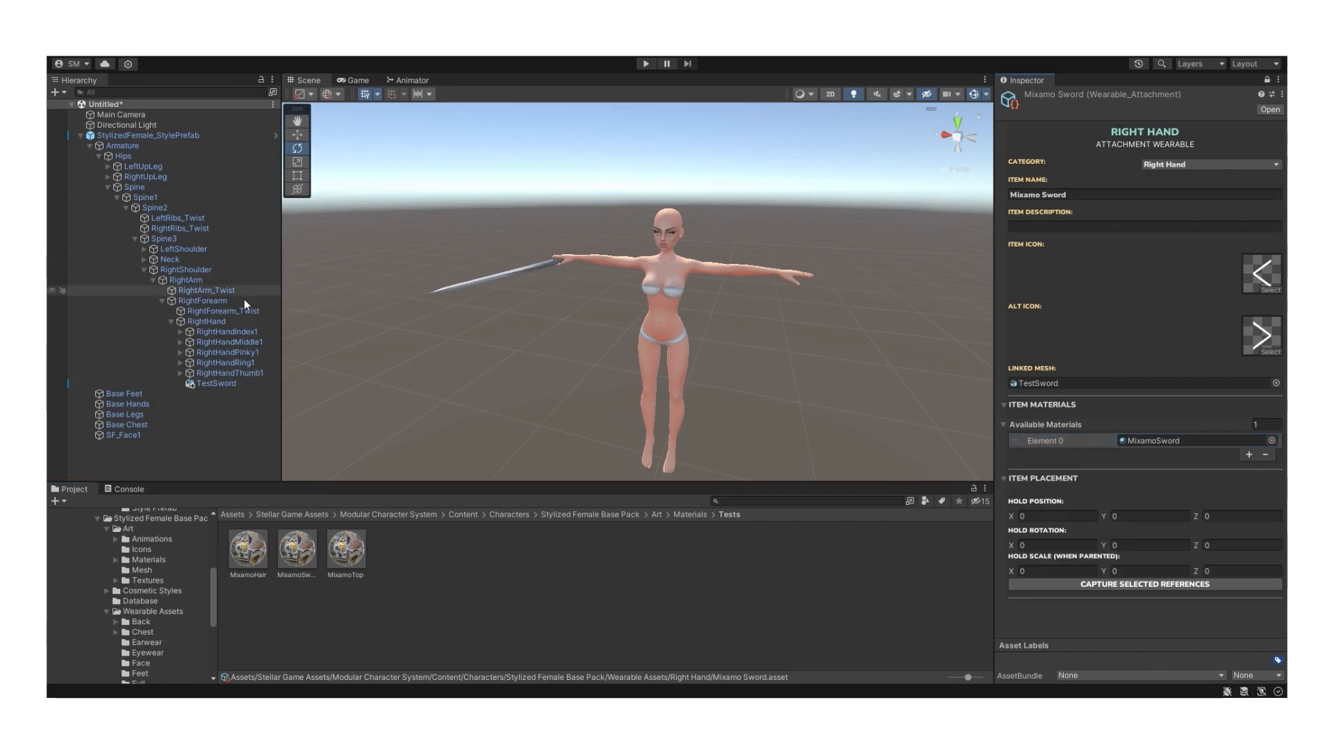
pyautogui.click(214, 384)
pyautogui.click(1085, 585)
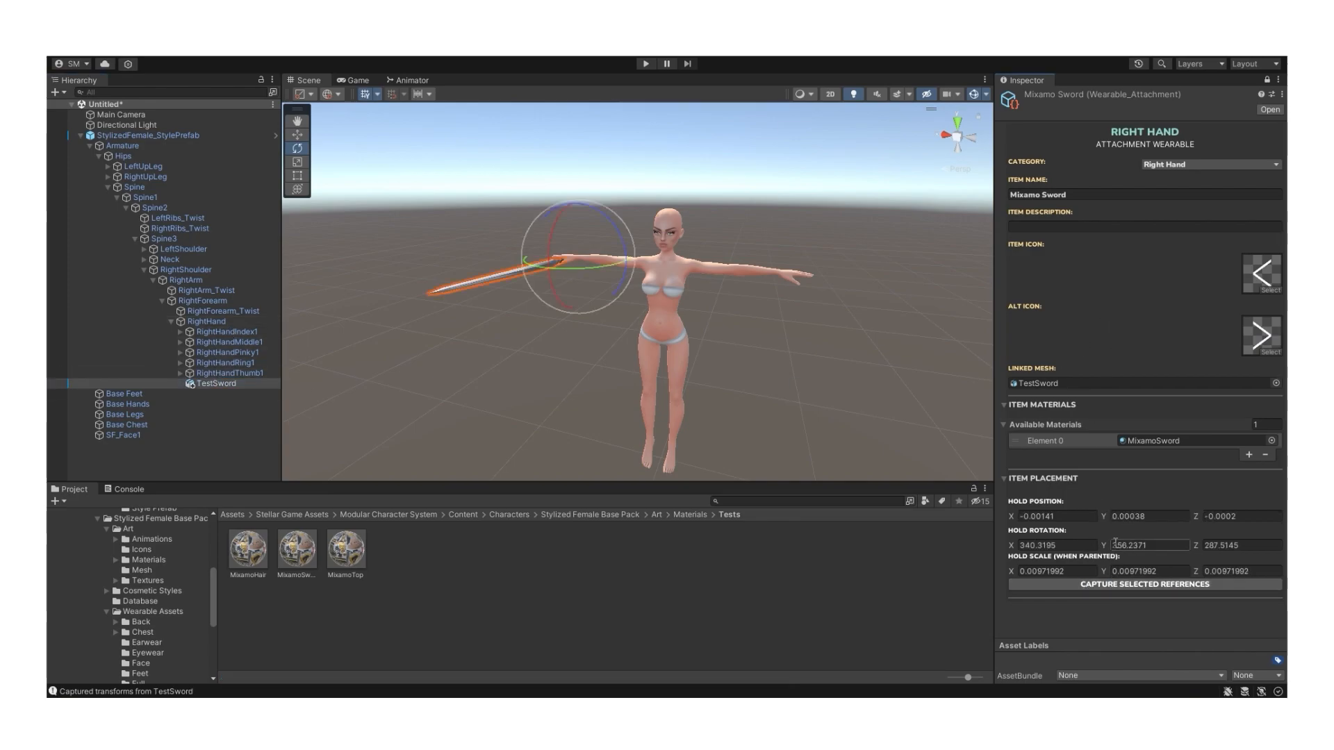
pyautogui.click(1266, 80)
# - Add the Mixamo Sword wearable to the Wearables list of the Stylized Female Base Wardrobe database
pyautogui.click(157, 601)
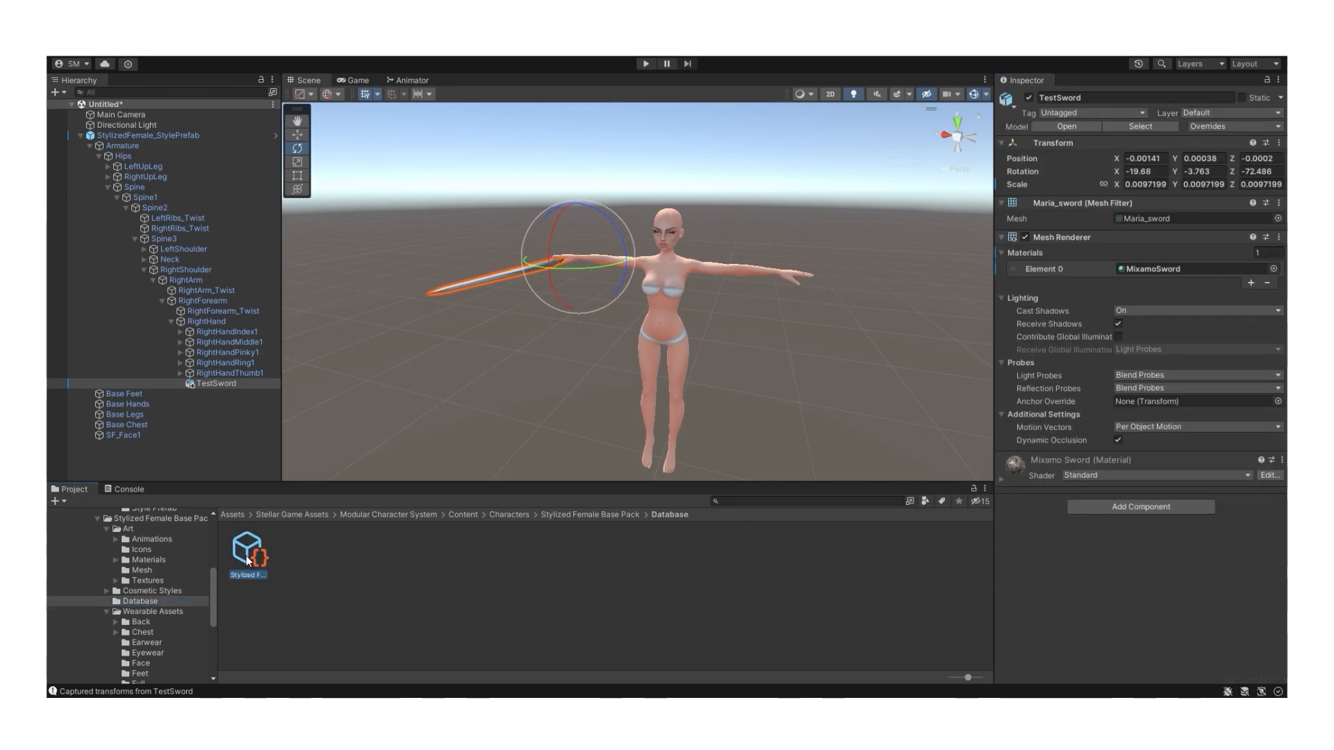
pyautogui.click(248, 561)
pyautogui.scroll(-2, 1096, 499)
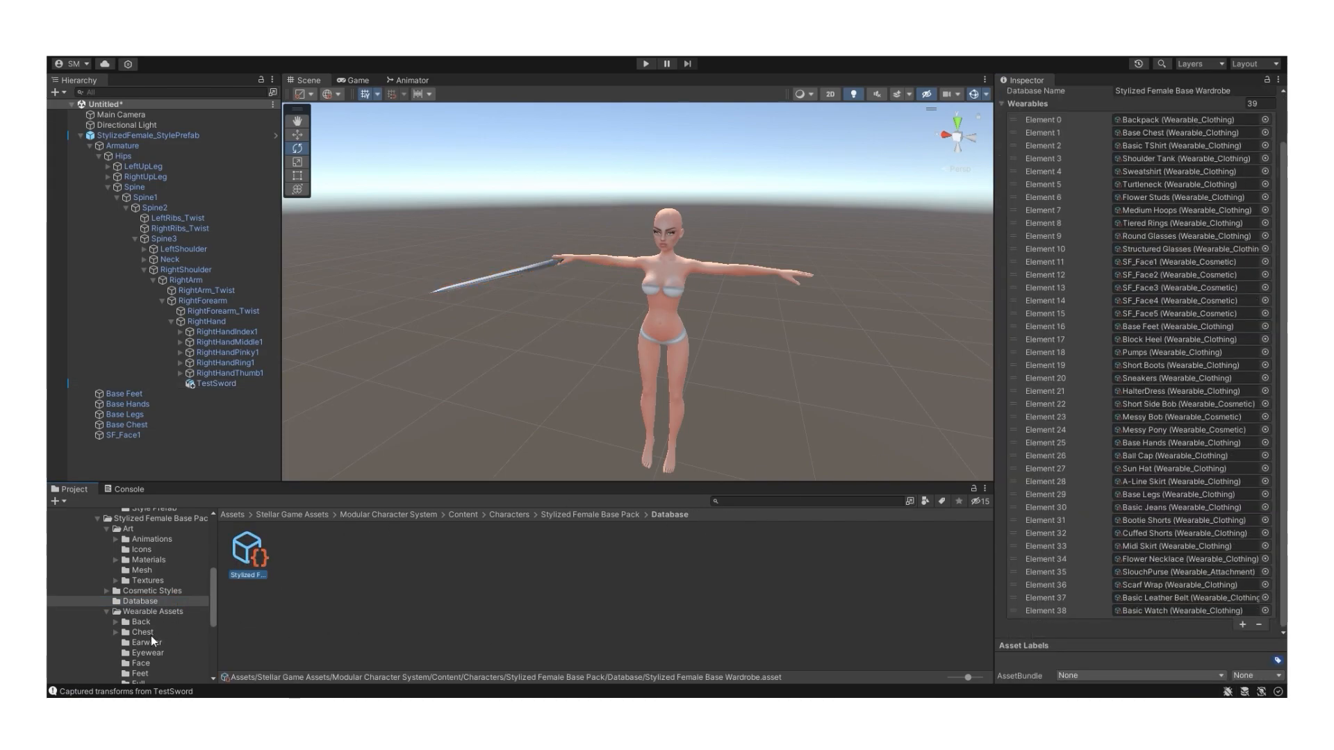
pyautogui.scroll(-5, 152, 636)
pyautogui.click(152, 603)
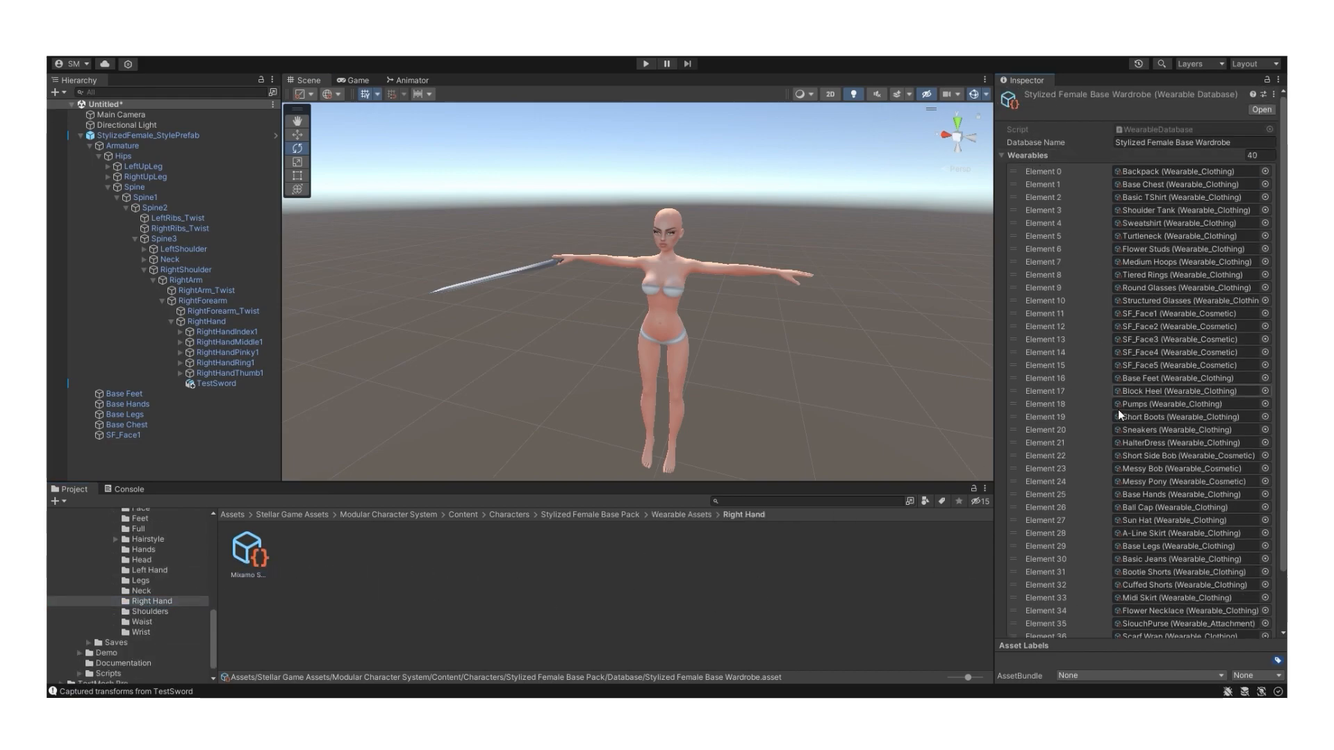
pyautogui.scroll(-2, 1132, 500)
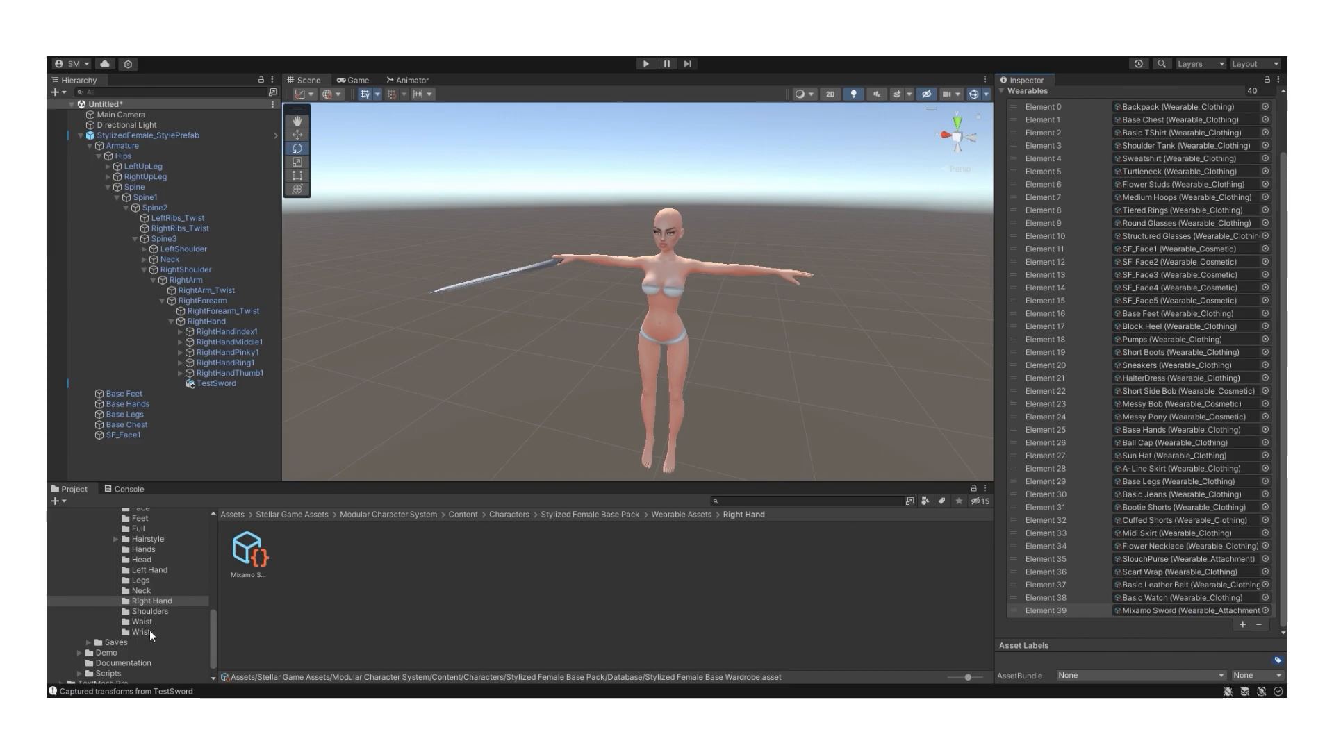
# - Open the Demo_CharacterBuilder scene, run it and load a new Stylized Female character
pyautogui.click(98, 651)
pyautogui.scroll(-3, 143, 639)
pyautogui.click(133, 623)
pyautogui.click(339, 564)
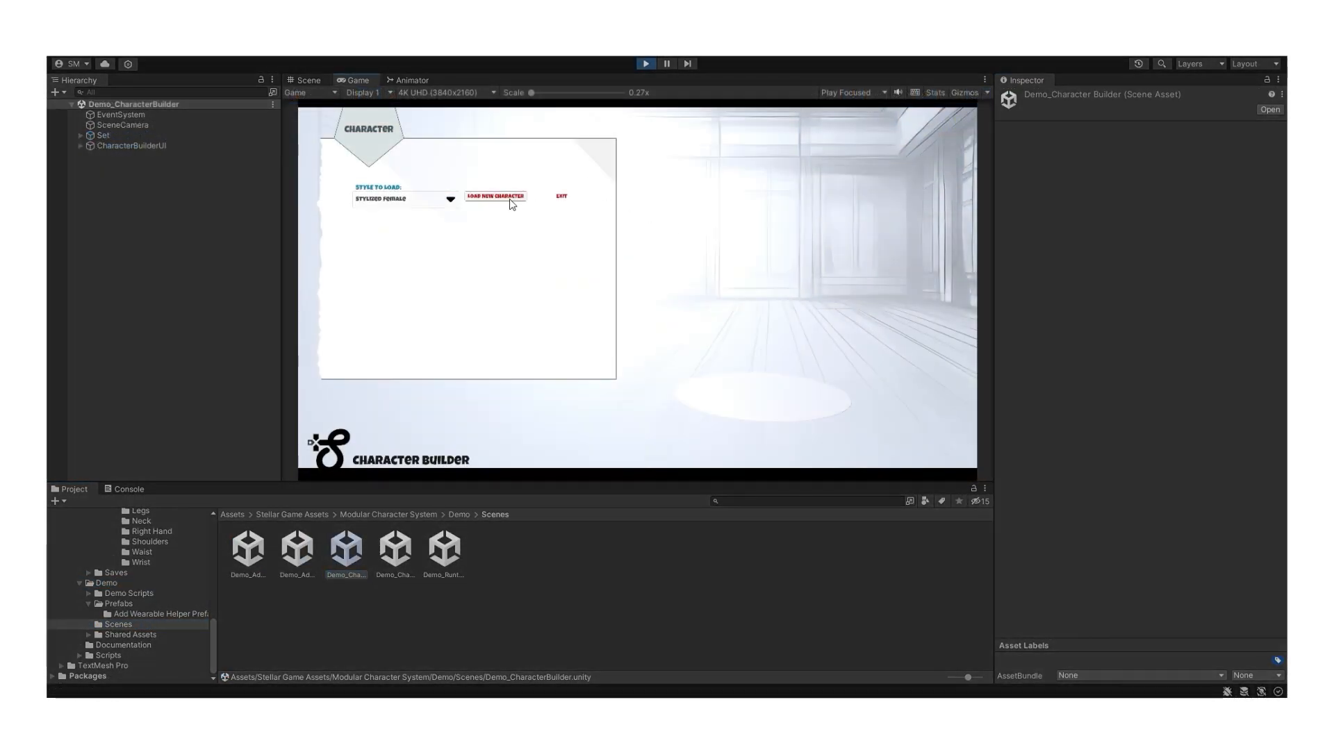
pyautogui.click(510, 199)
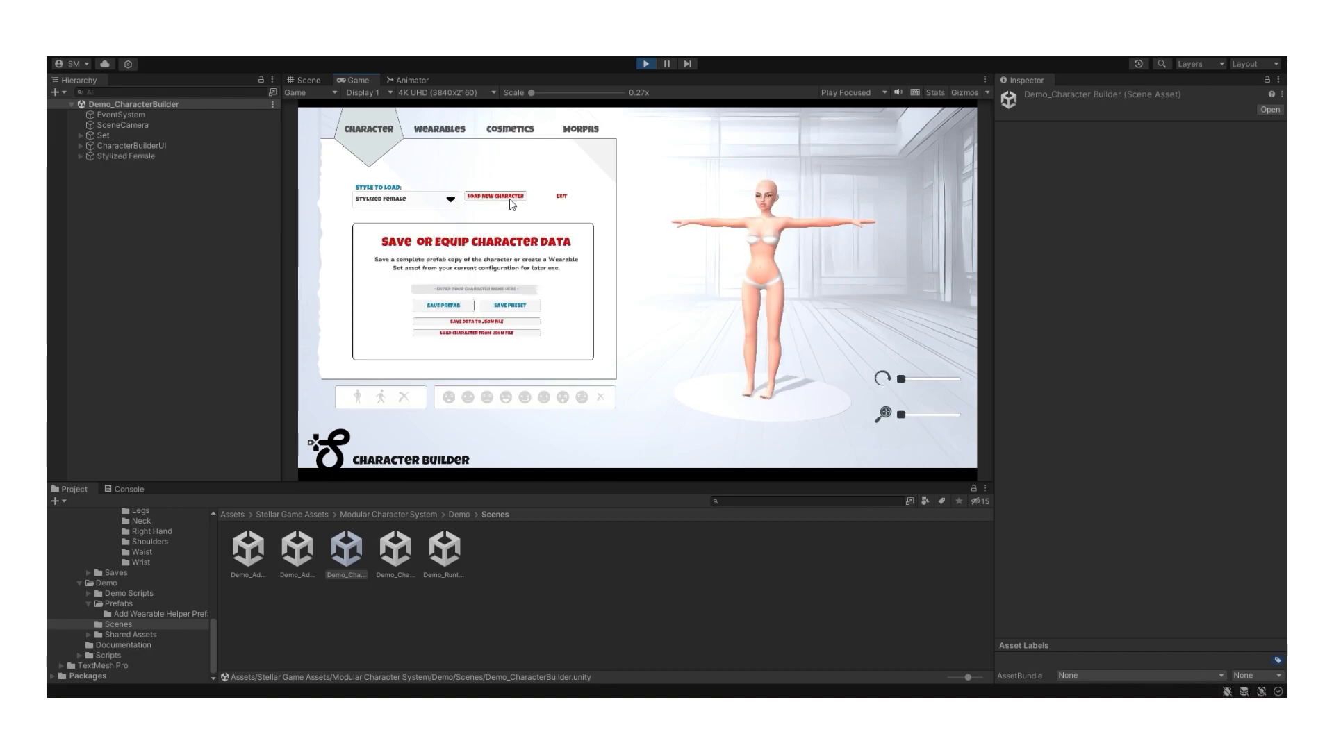
# - Equip the Mixamo Sword in the right-hand wearable slot and preview it with the walking and standing animations
pyautogui.click(435, 130)
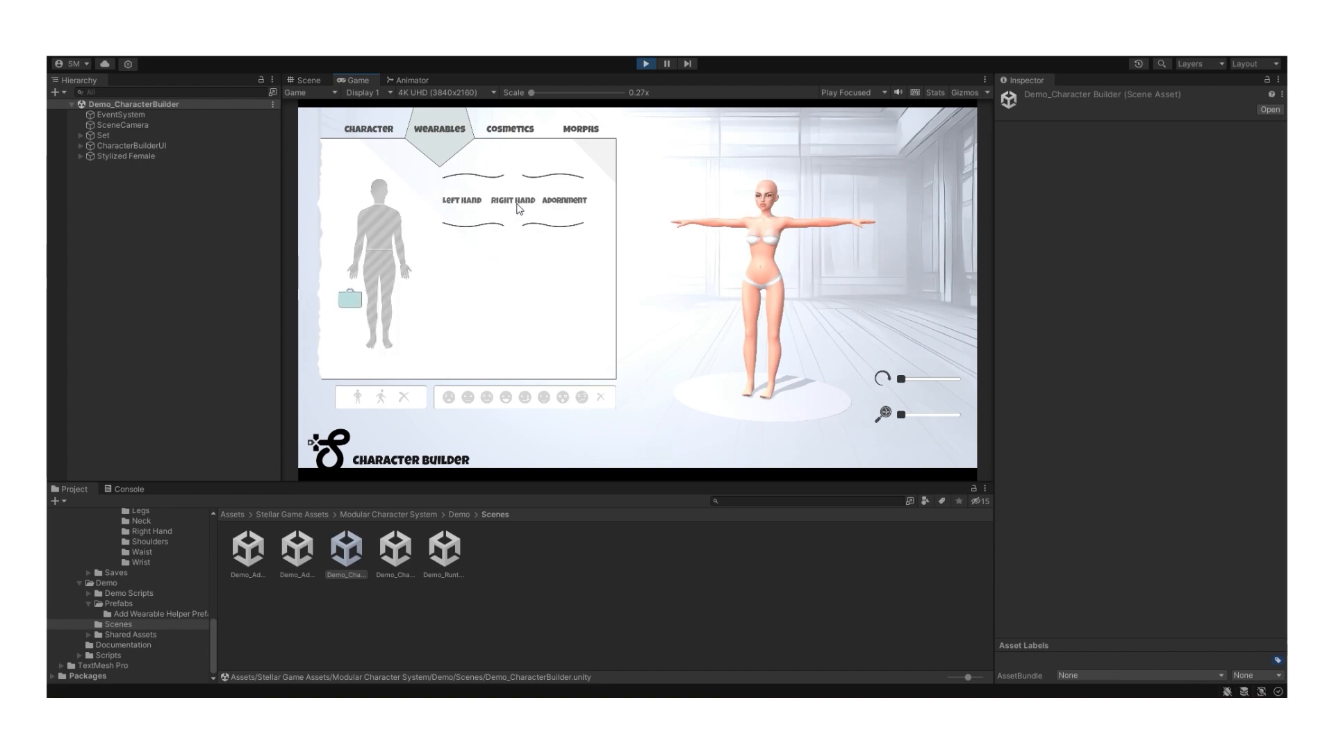
pyautogui.click(457, 296)
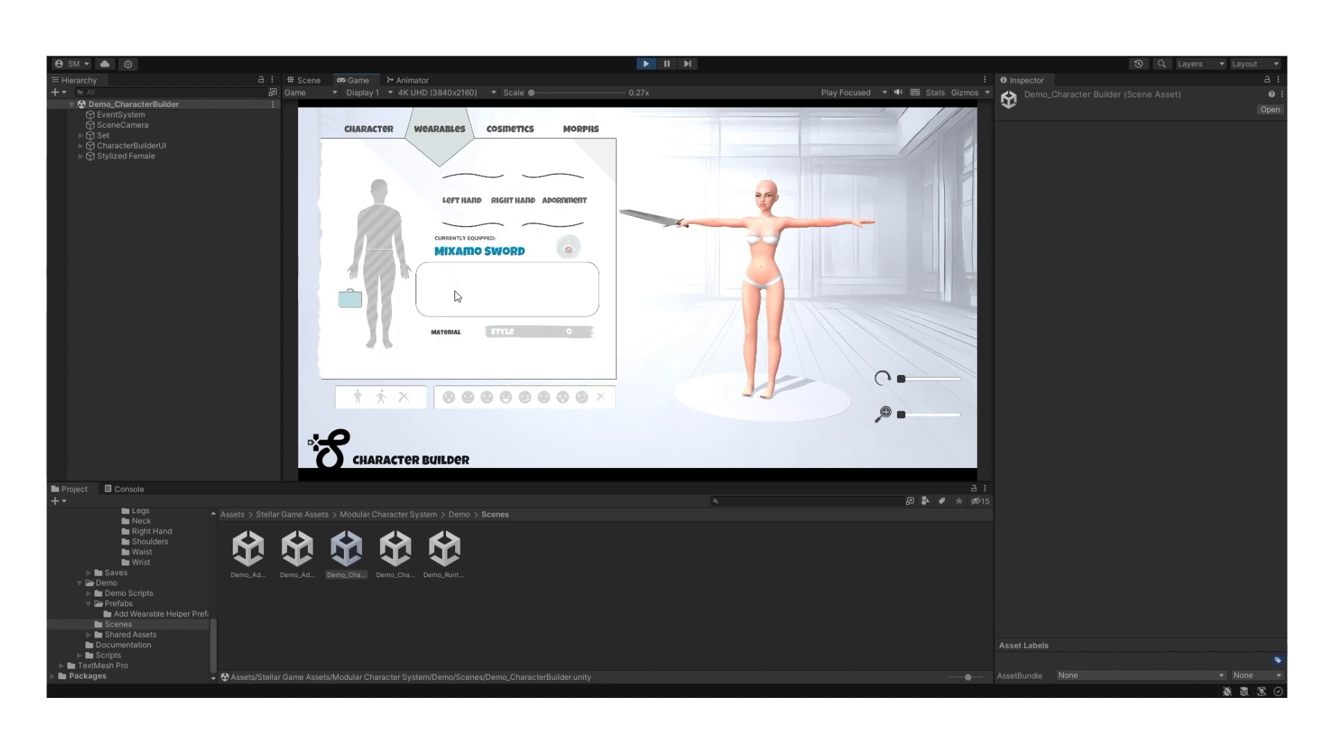
pyautogui.click(366, 400)
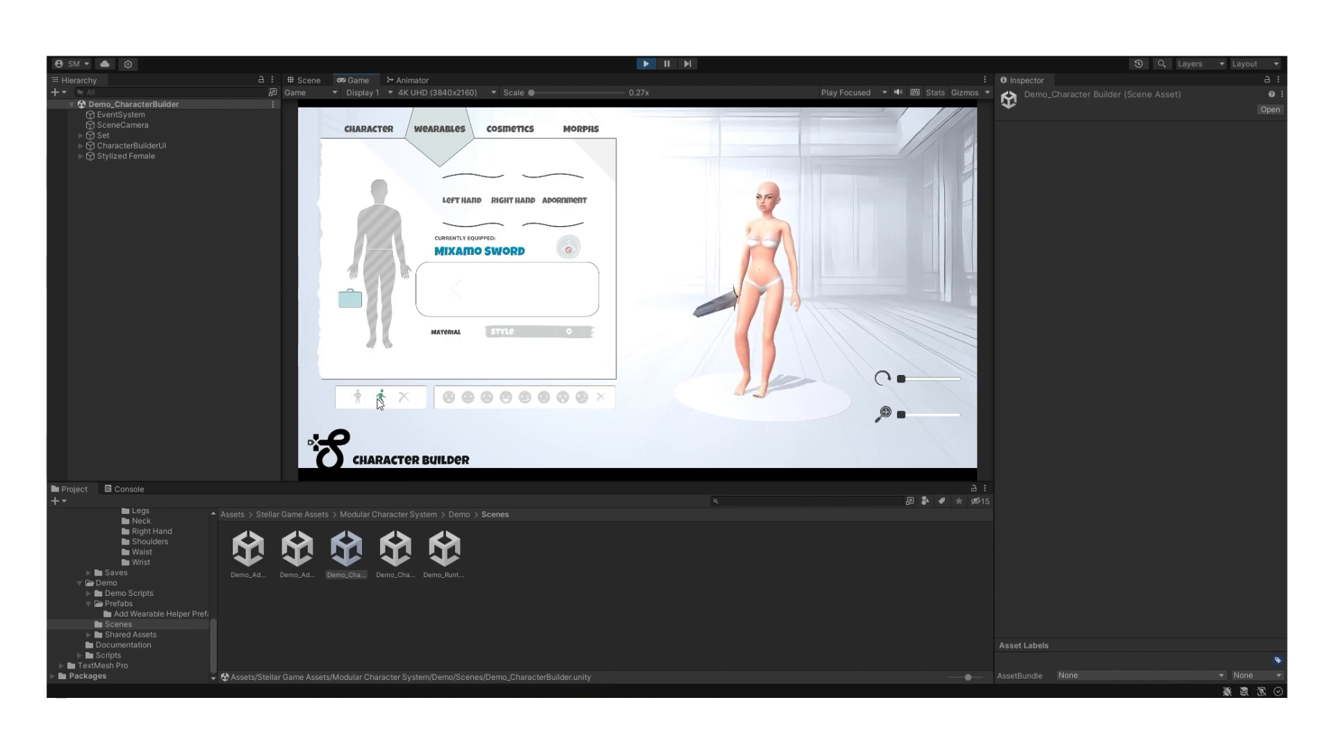
pyautogui.click(357, 400)
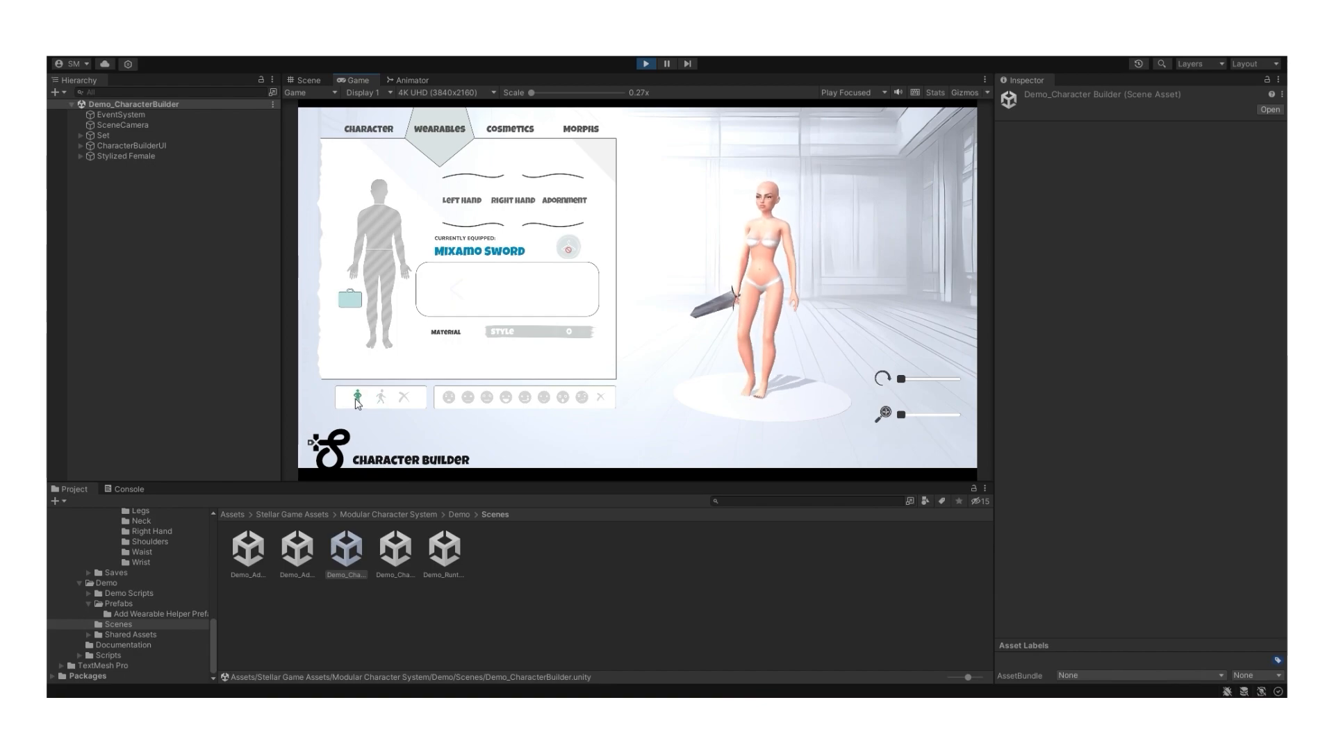
pyautogui.moveTo(905, 383)
pyautogui.mouseDown()
pyautogui.moveTo(934, 381)
pyautogui.moveTo(901, 380)
pyautogui.mouseUp()
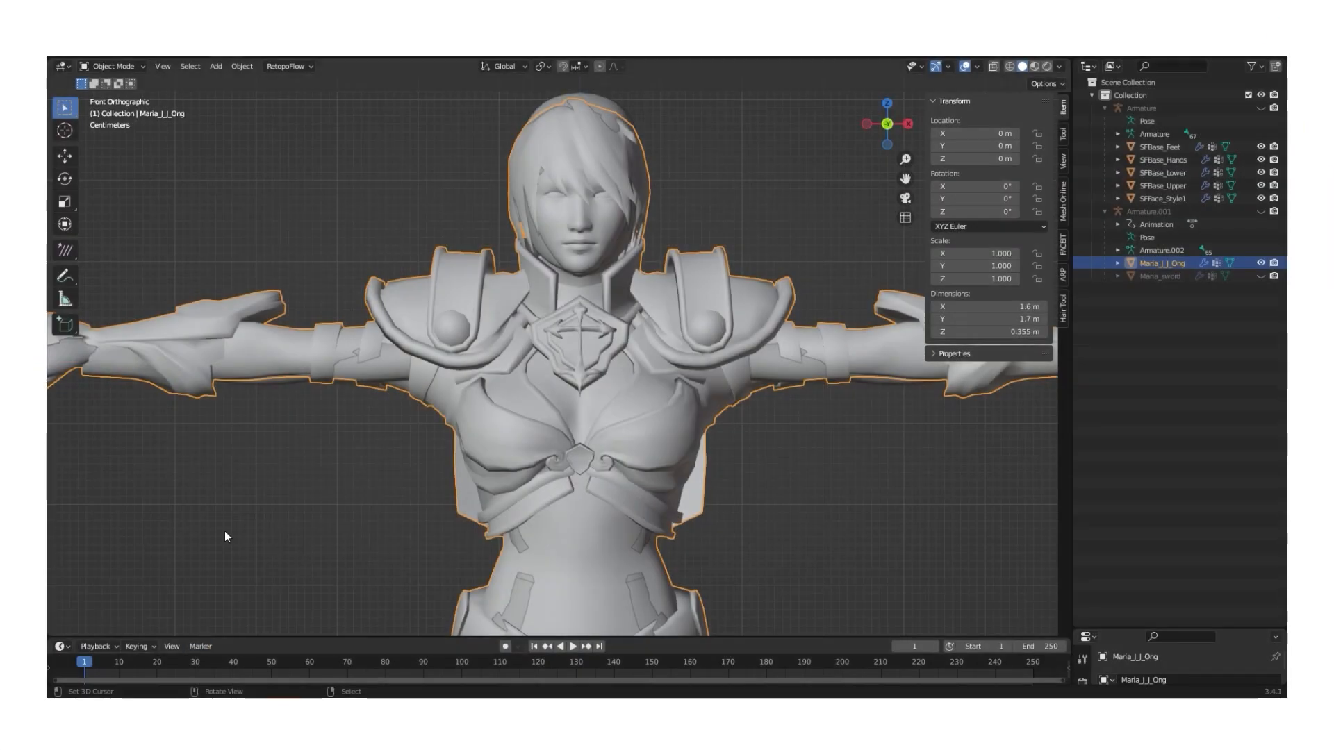
# - Switch to Blender and select all linked chest armor pieces of the Mixamo character mesh in Edit Mode
pyautogui.press('Tab')
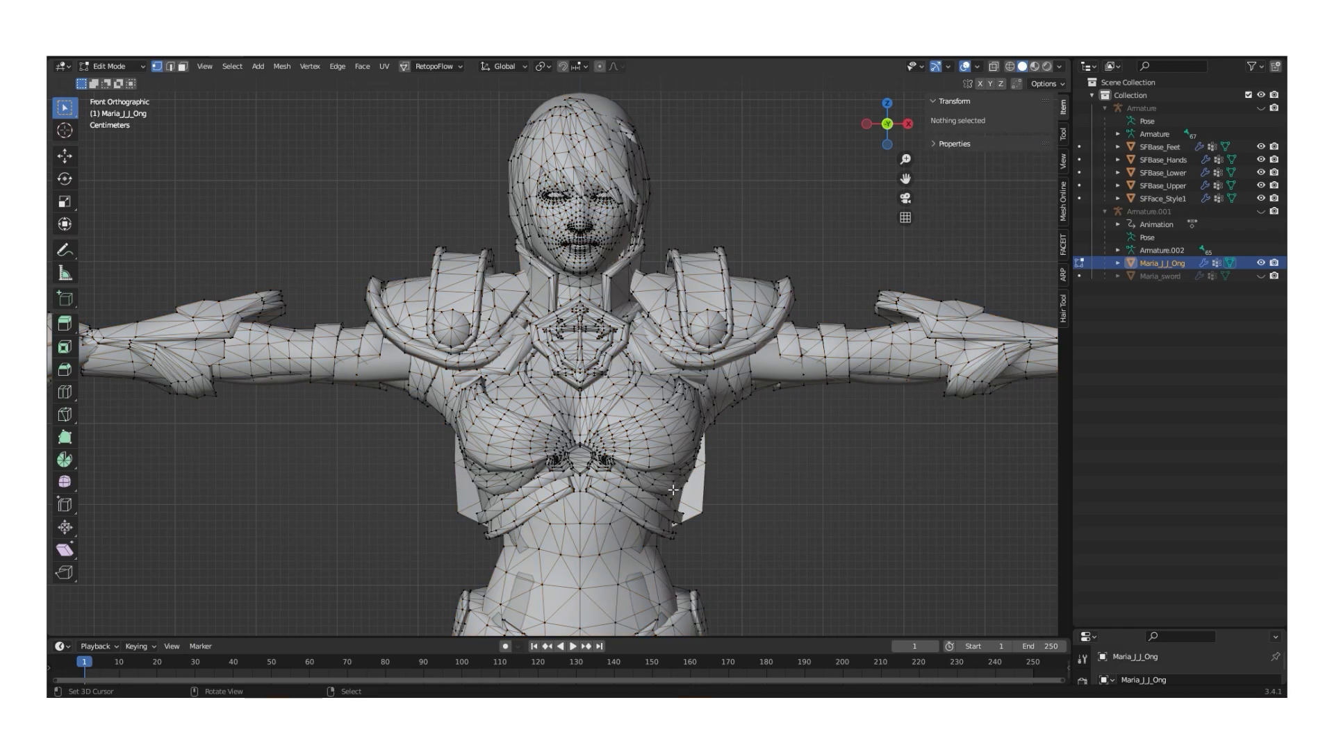
pyautogui.scroll(5, 556, 382)
pyautogui.press('l')
pyautogui.press('l')
pyautogui.press('l')
pyautogui.press('l')
pyautogui.press('l')
pyautogui.press('l')
pyautogui.press('l')
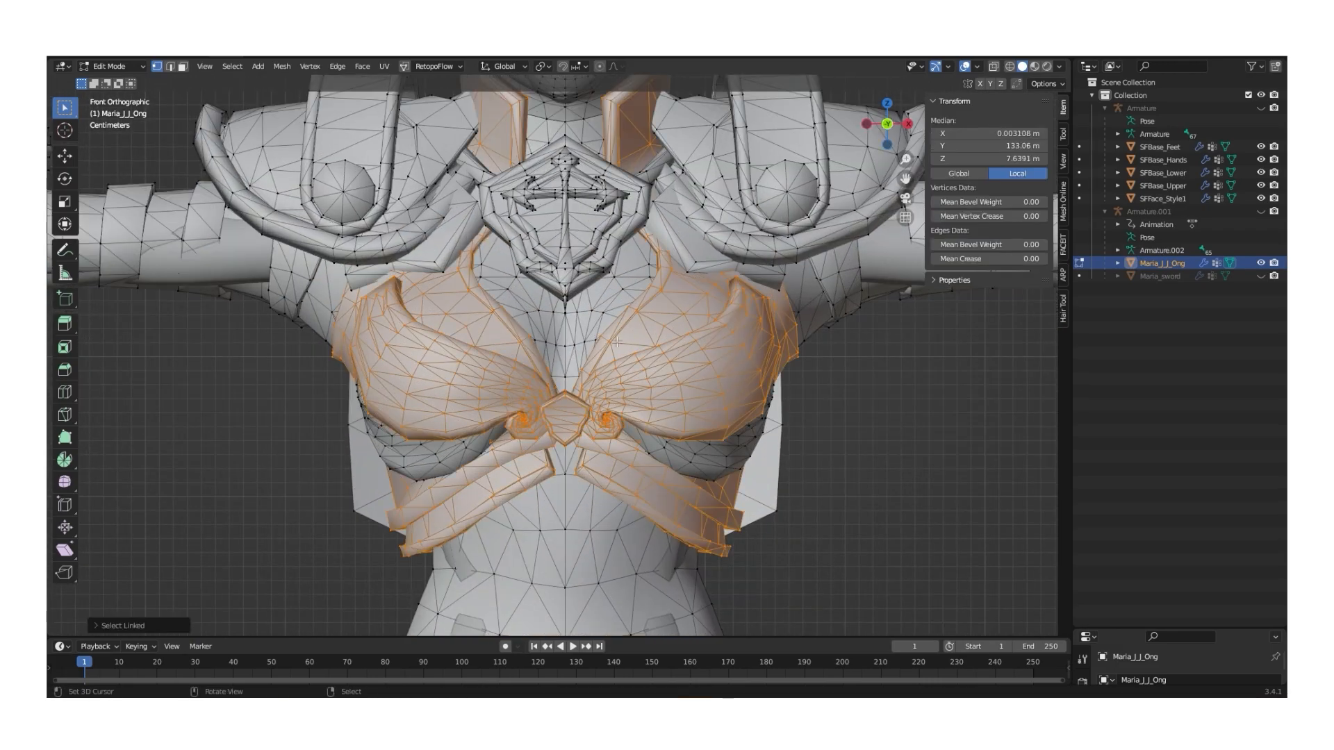
pyautogui.scroll(-3, 594, 281)
pyautogui.moveTo(646, 415); pyautogui.dragTo(613, 321, button='middle')
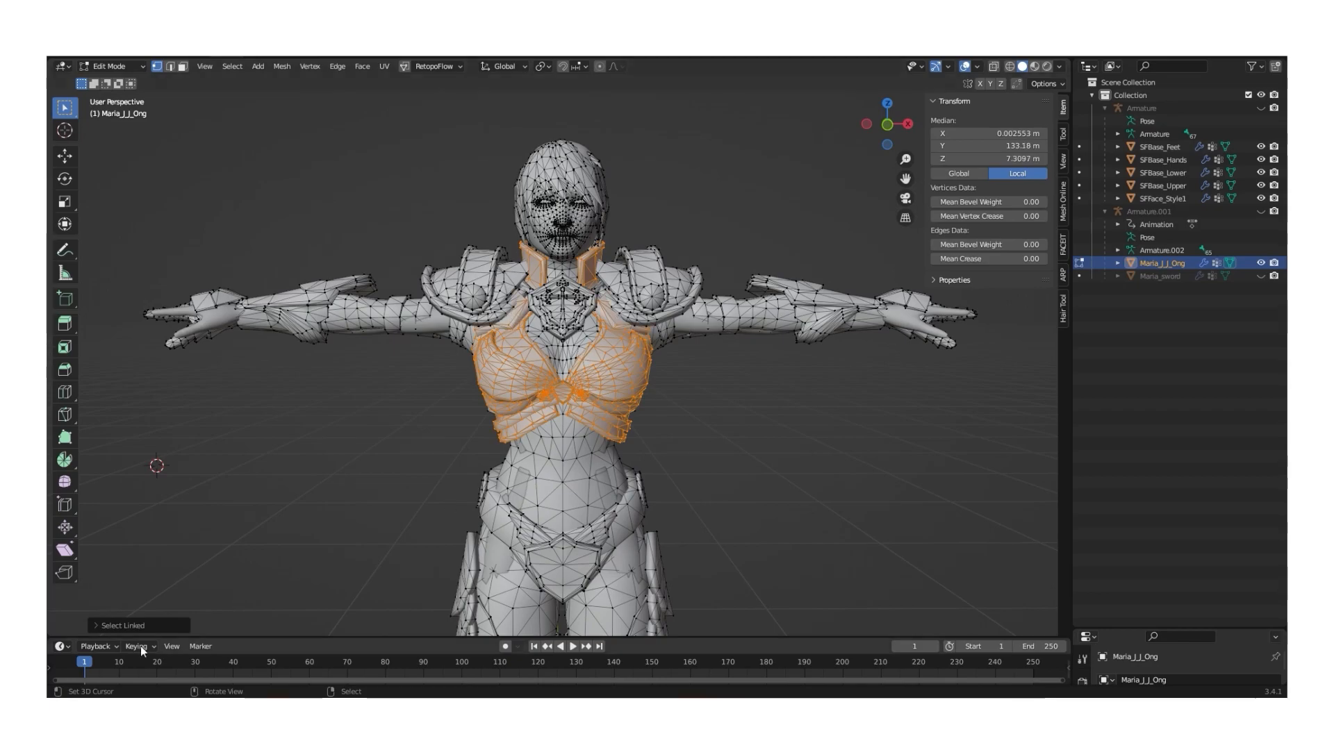
# - Separate the selected chest armor into its own object and hide the original character mesh
pyautogui.press('p')
pyautogui.click(704, 492)
pyautogui.click(1261, 263)
pyautogui.scroll(-2, 670, 422)
pyautogui.moveTo(669, 422); pyautogui.dragTo(476, 569, button='middle')
pyautogui.scroll(4, 695, 494)
pyautogui.moveTo(373, 556); pyautogui.dragTo(645, 416, button='middle')
# - Move the entire separated armor top in Edit Mode to align it with the stylized female's chest
pyautogui.press('Tab')
pyautogui.press('Tab')
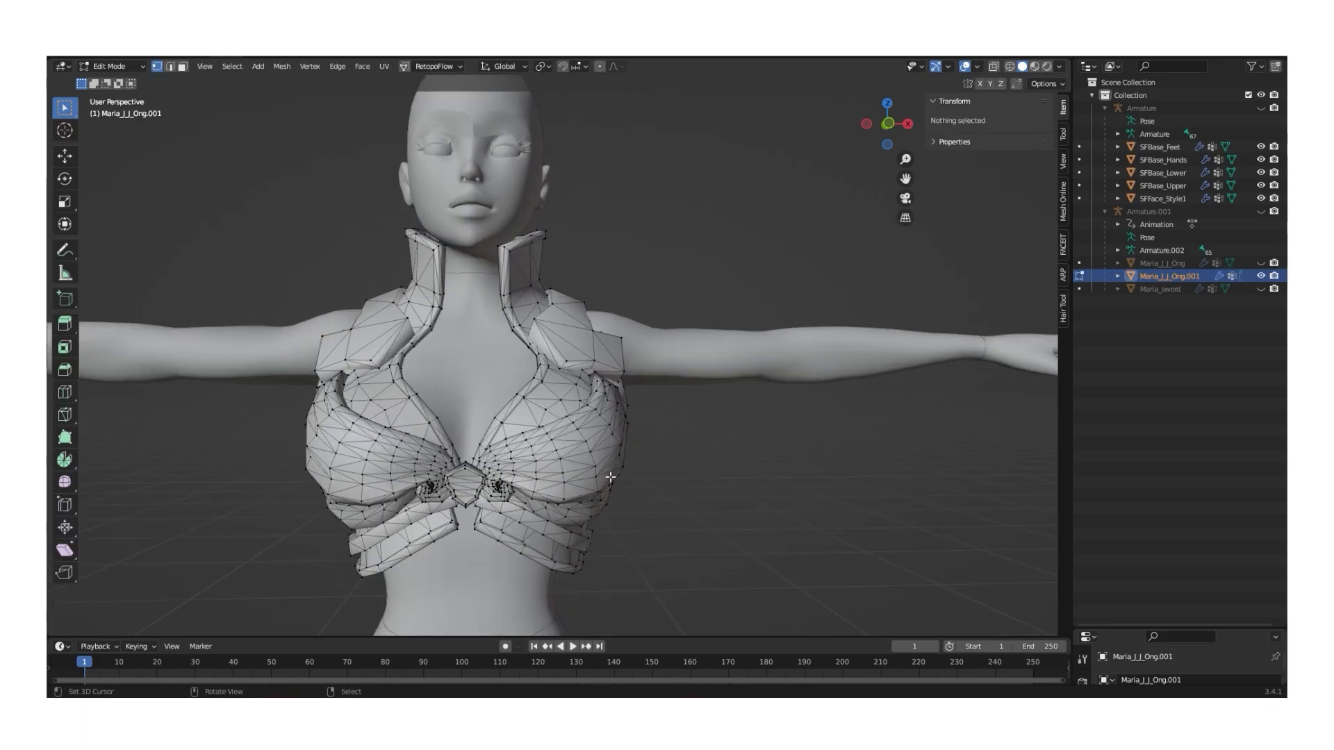
pyautogui.moveTo(573, 379); pyautogui.dragTo(801, 454, button='middle')
pyautogui.press('a')
pyautogui.press('g')
pyautogui.click(801, 454)
pyautogui.press('g')
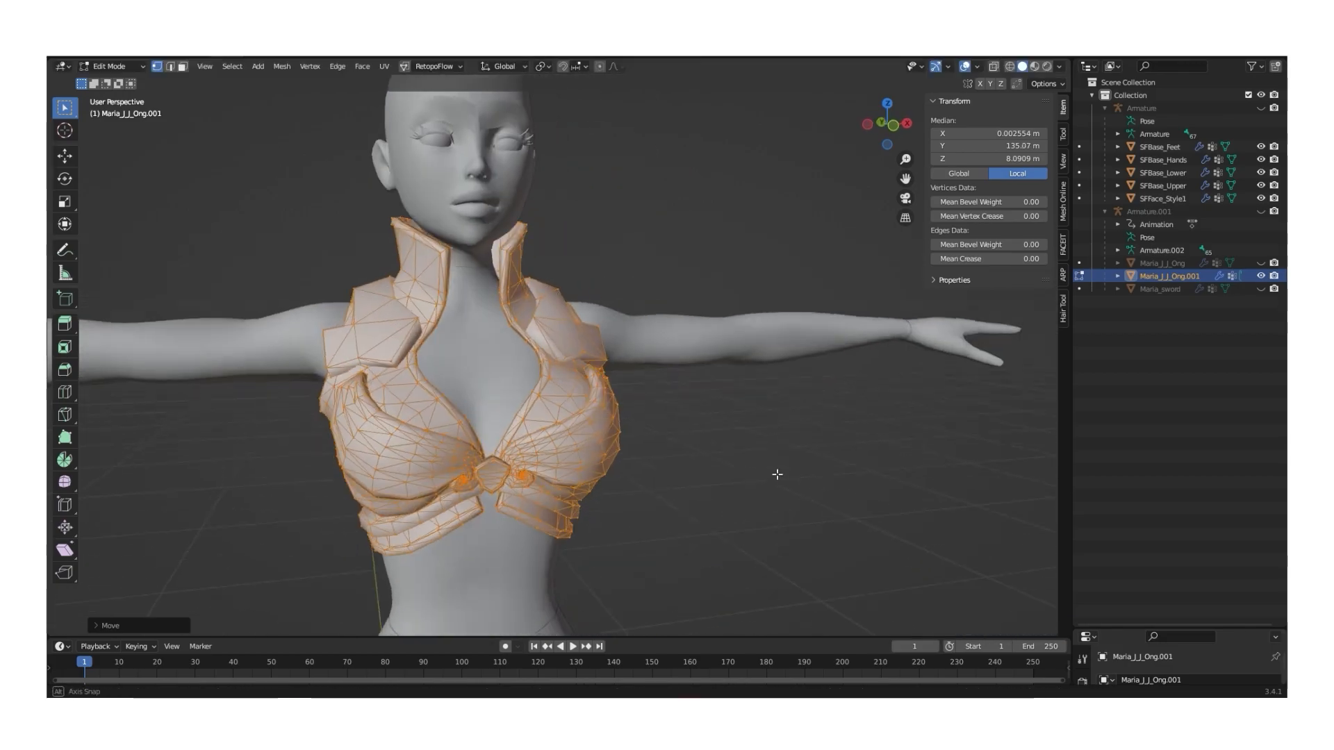
pyautogui.moveTo(776, 474); pyautogui.dragTo(857, 482, button='middle')
pyautogui.press('g')
pyautogui.click(720, 467)
pyautogui.moveTo(720, 467); pyautogui.dragTo(528, 472, button='middle')
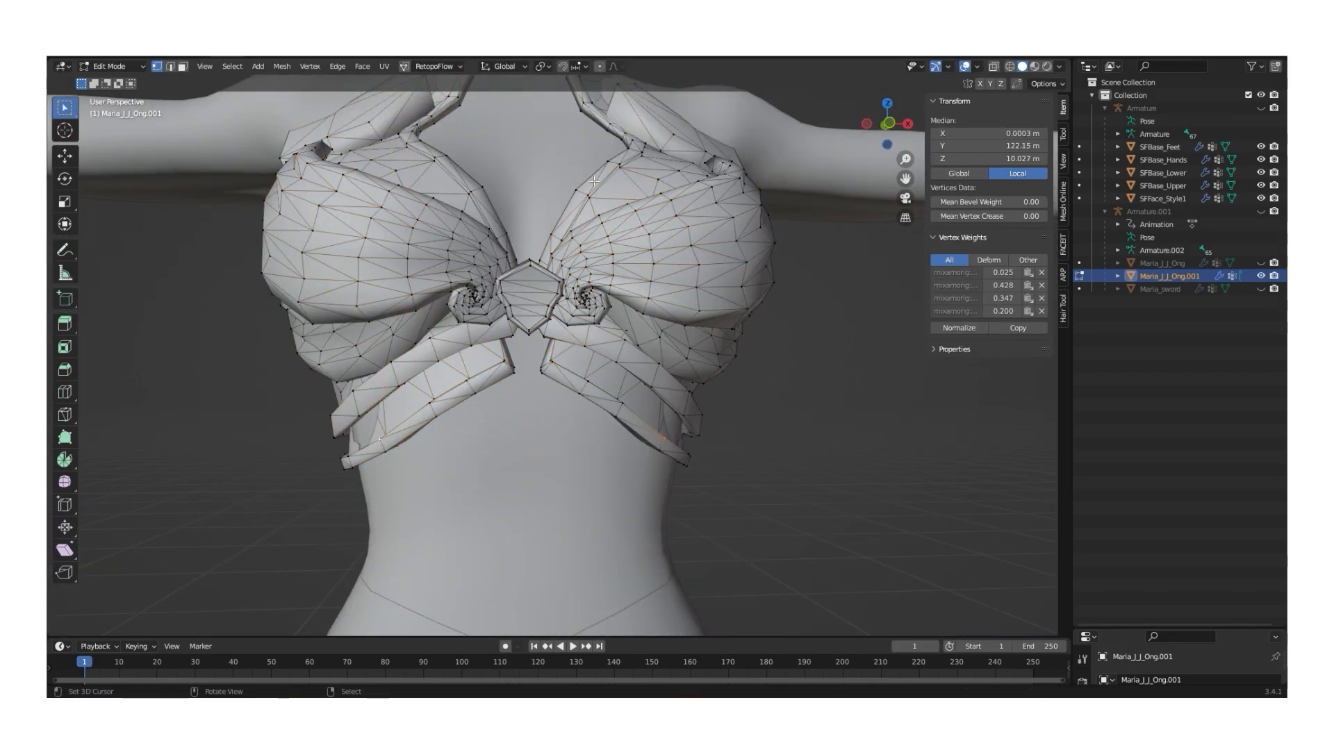
# - Enable proportional editing and scale opposite vertex pairs on the top's lower bands to fit the ribcage
pyautogui.press('o')
pyautogui.press('s')
pyautogui.click(723, 512)
pyautogui.rightClick(694, 425)
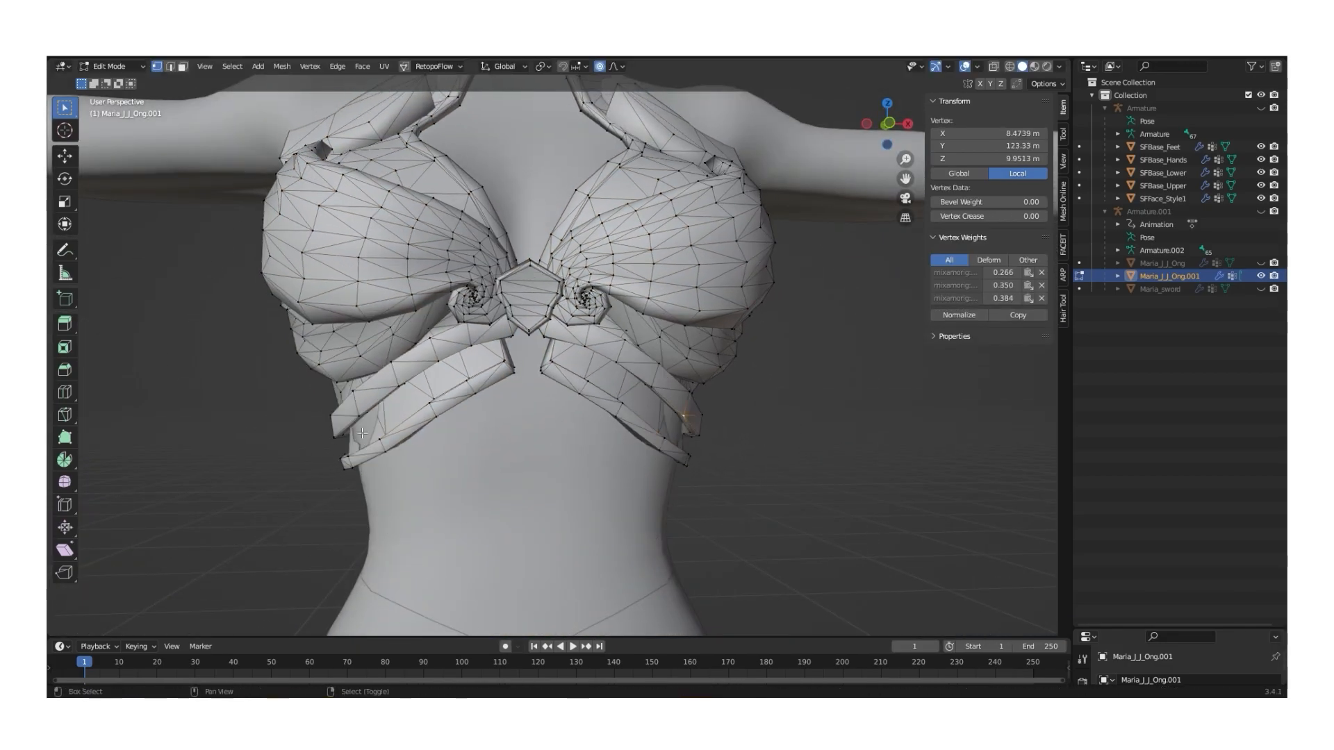
pyautogui.keyDown('shift'); pyautogui.rightClick(334, 436); pyautogui.keyUp('shift')
pyautogui.press('s')
pyautogui.click(694, 500)
# - Scale another opposite pair of the armor top's vertices along the X axis to fit the torso
pyautogui.scroll(-3, 578, 429)
pyautogui.keyDown('alt'); pyautogui.moveTo(578, 428); pyautogui.dragTo(570, 428); pyautogui.keyUp('alt')
pyautogui.rightClick(436, 423)
pyautogui.keyDown('shift'); pyautogui.rightClick(639, 425); pyautogui.keyUp('shift')
pyautogui.press('s')
pyautogui.press('x')
pyautogui.scroll(4, 698, 479)
pyautogui.click(700, 480)
# - Select vertices through the armor top with X-ray and move its shoulder area along Y and Z to fit the body
pyautogui.keyDown('alt'); pyautogui.moveTo(444, 434); pyautogui.dragTo(525, 627); pyautogui.keyUp('alt')
pyautogui.click(991, 69)
pyautogui.moveTo(348, 165); pyautogui.dragTo(625, 445)
pyautogui.scroll(2, 586, 445)
pyautogui.moveTo(545, 379); pyautogui.dragTo(585, 444)
pyautogui.press('g')
pyautogui.press('y')
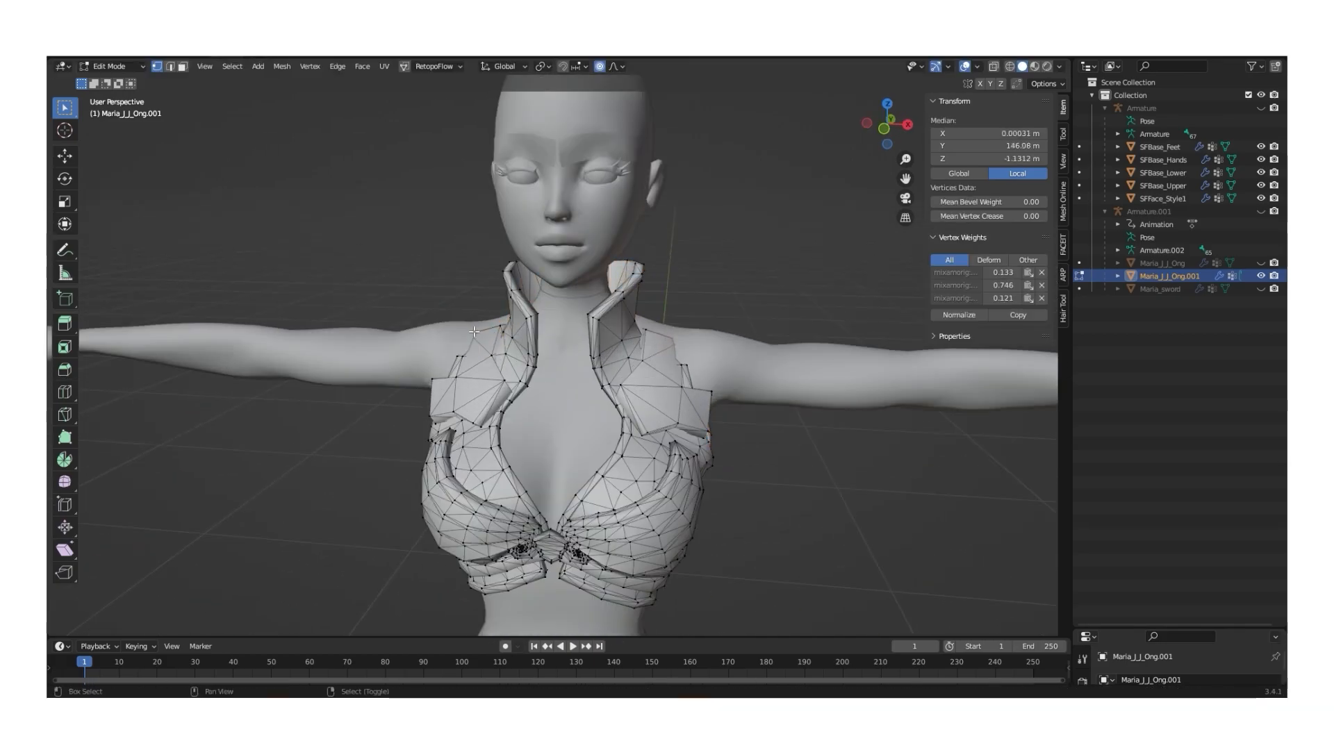
pyautogui.press('g')
pyautogui.press('z')
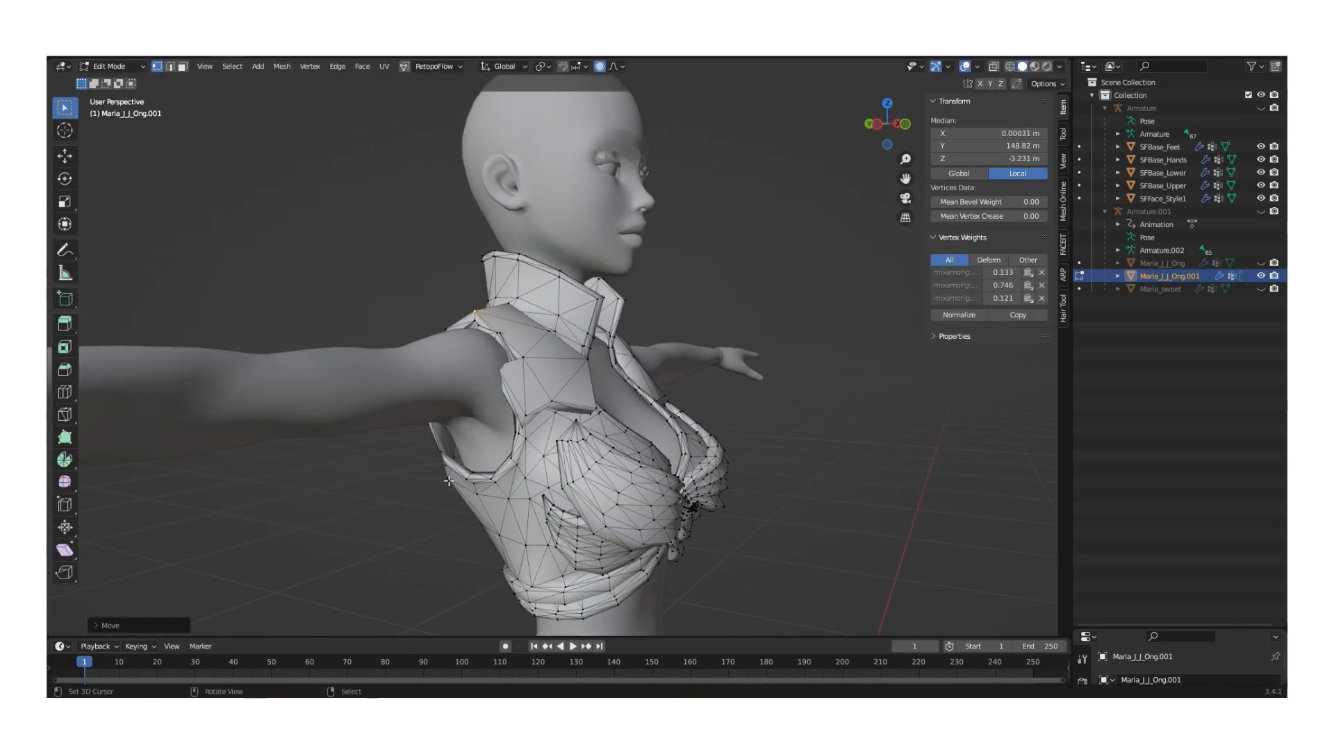
# - Move a vertex below the armhole on the armor top's side with proportional editing to fit the back
pyautogui.keyDown('alt'); pyautogui.moveTo(688, 472); pyautogui.dragTo(702, 484); pyautogui.keyUp('alt')
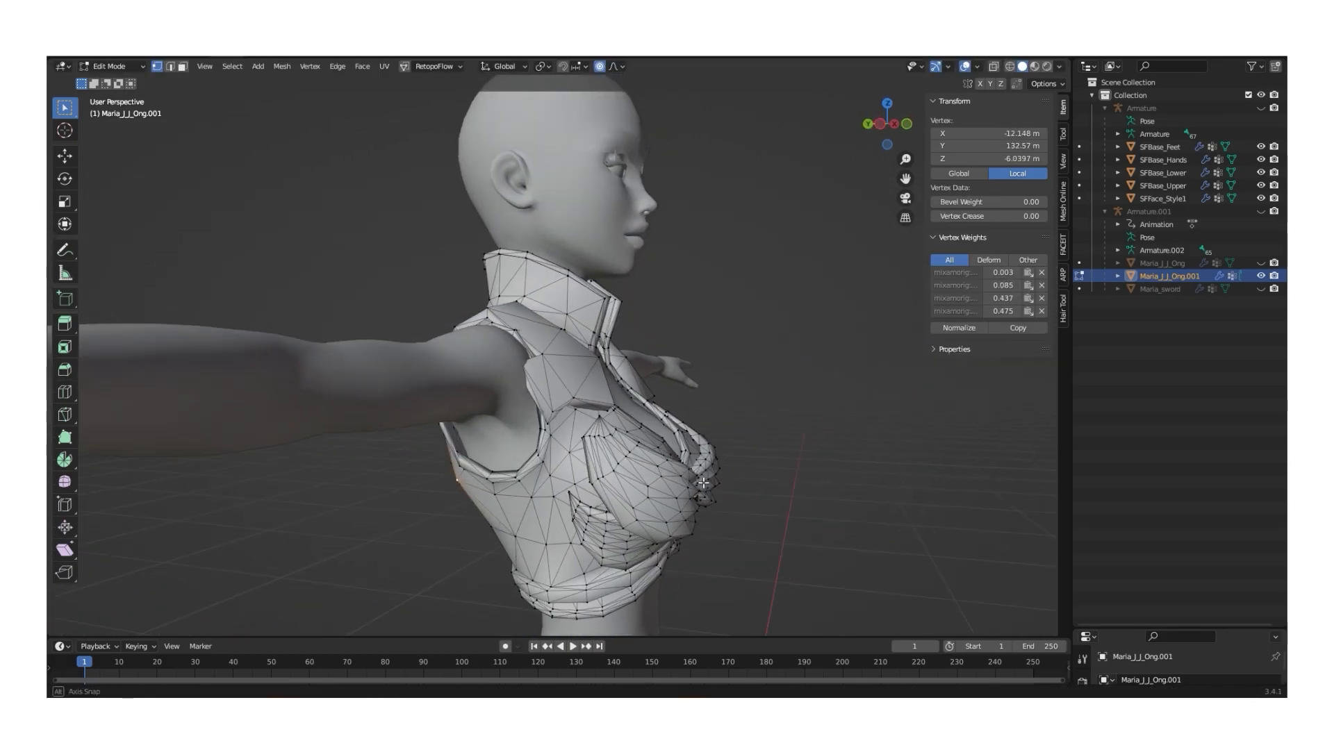
pyautogui.moveTo(702, 484); pyautogui.dragTo(149, 523, button='middle')
pyautogui.press('g')
pyautogui.click(570, 444)
pyautogui.moveTo(570, 445); pyautogui.dragTo(618, 493, button='middle')
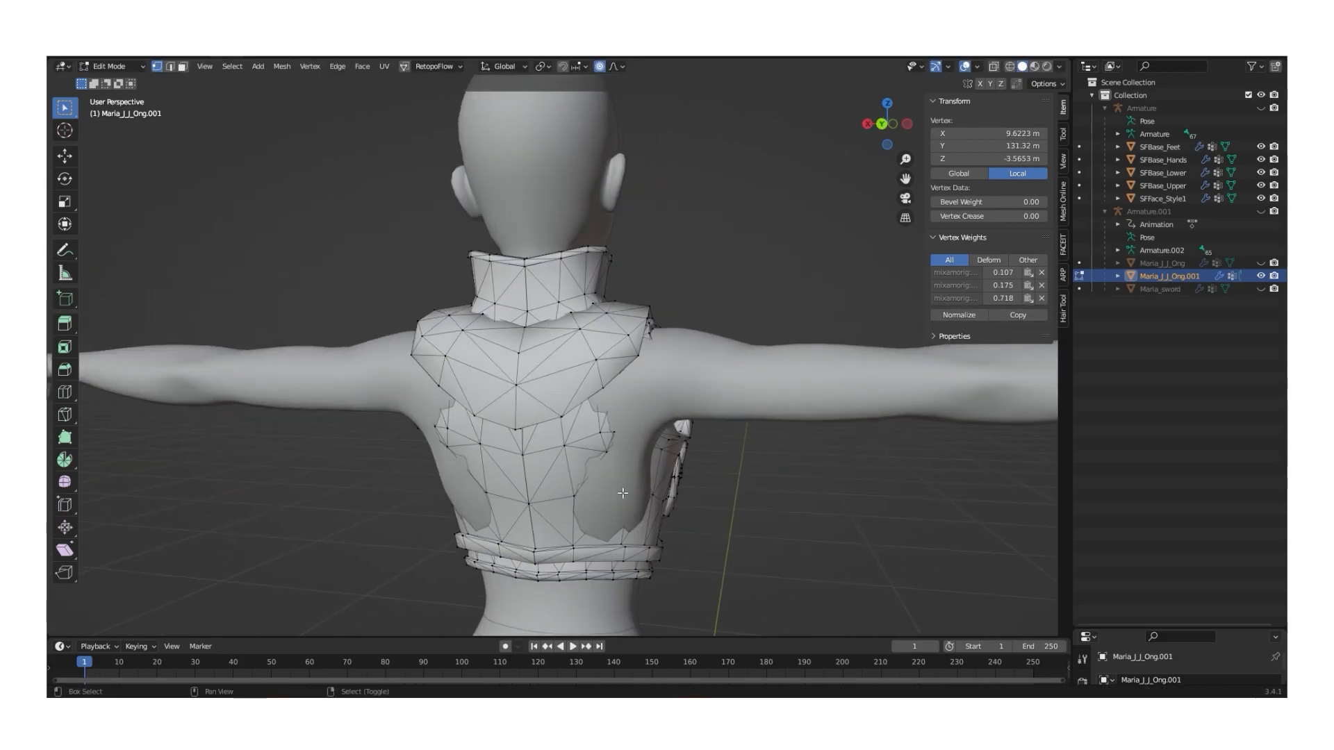
# - Return the armor top from Sculpt Mode to Object Mode and deselect everything
pyautogui.click(127, 66)
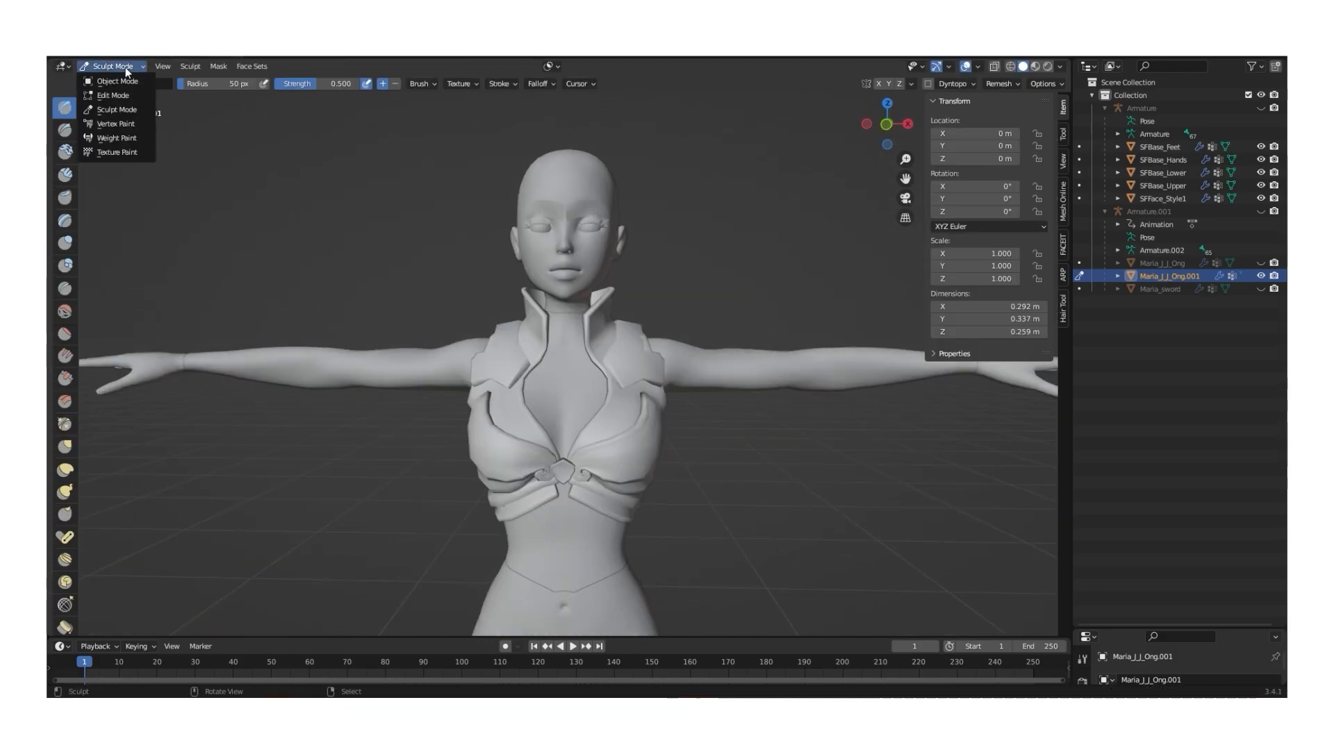
pyautogui.click(116, 82)
pyautogui.hotkey('alt', 'a')
pyautogui.scroll(-6, 540, 359)
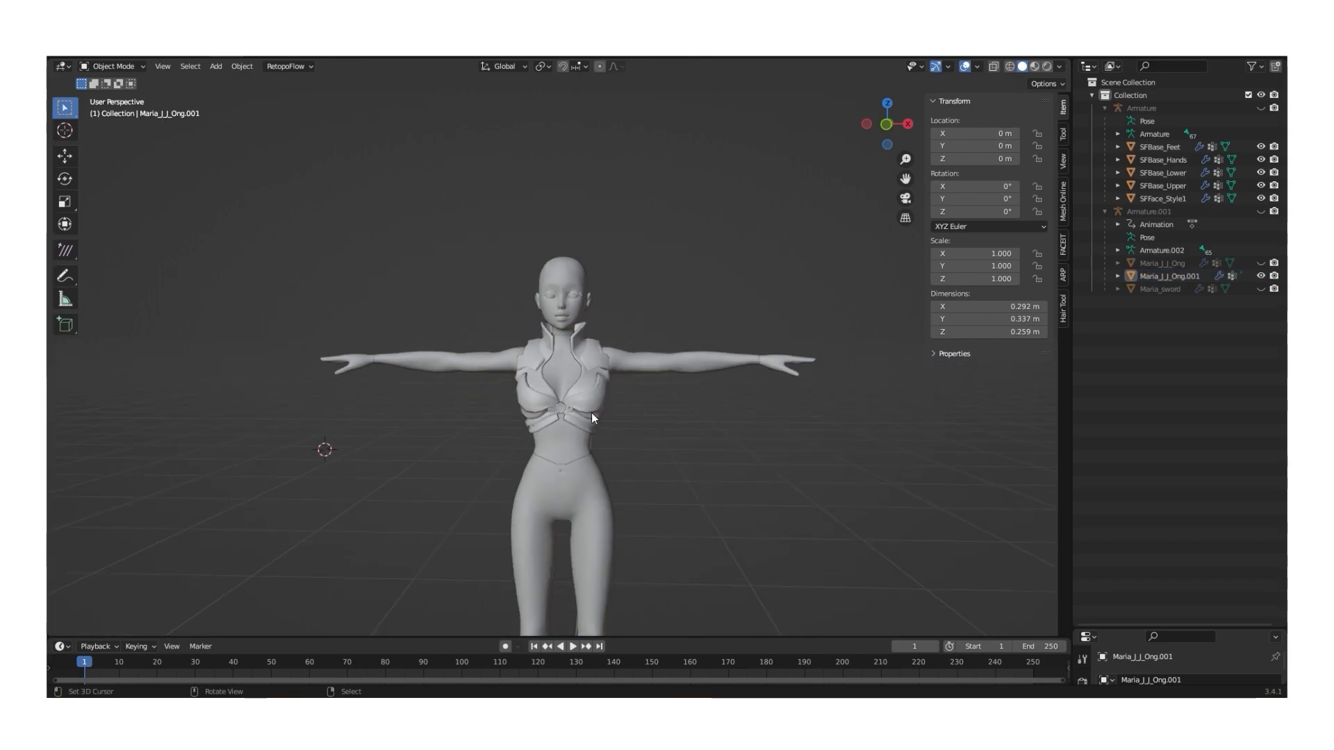
pyautogui.moveTo(582, 418)
pyautogui.mouseDown(button='middle')
pyautogui.moveTo(689, 447)
pyautogui.moveTo(598, 432)
pyautogui.mouseUp(button='middle')
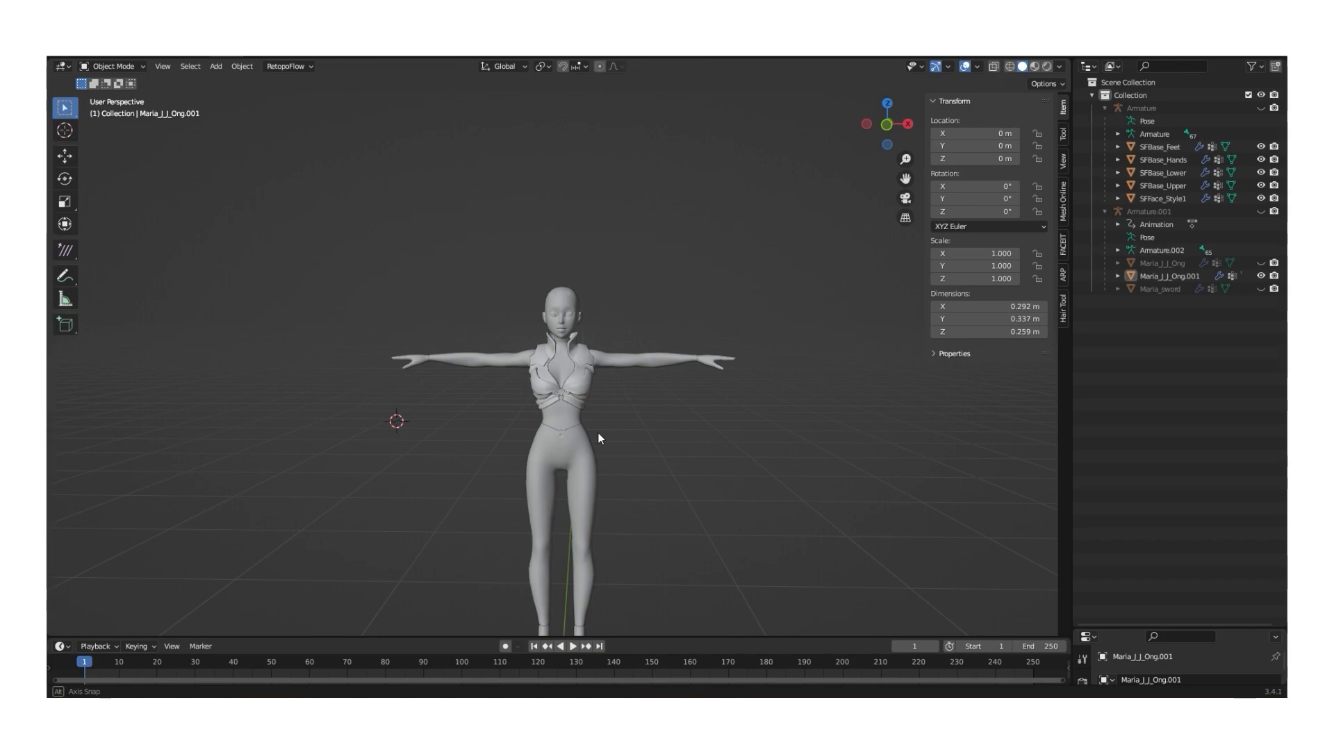
# - Duplicate SFBase_Upper in place and hide the original
pyautogui.click(598, 438)
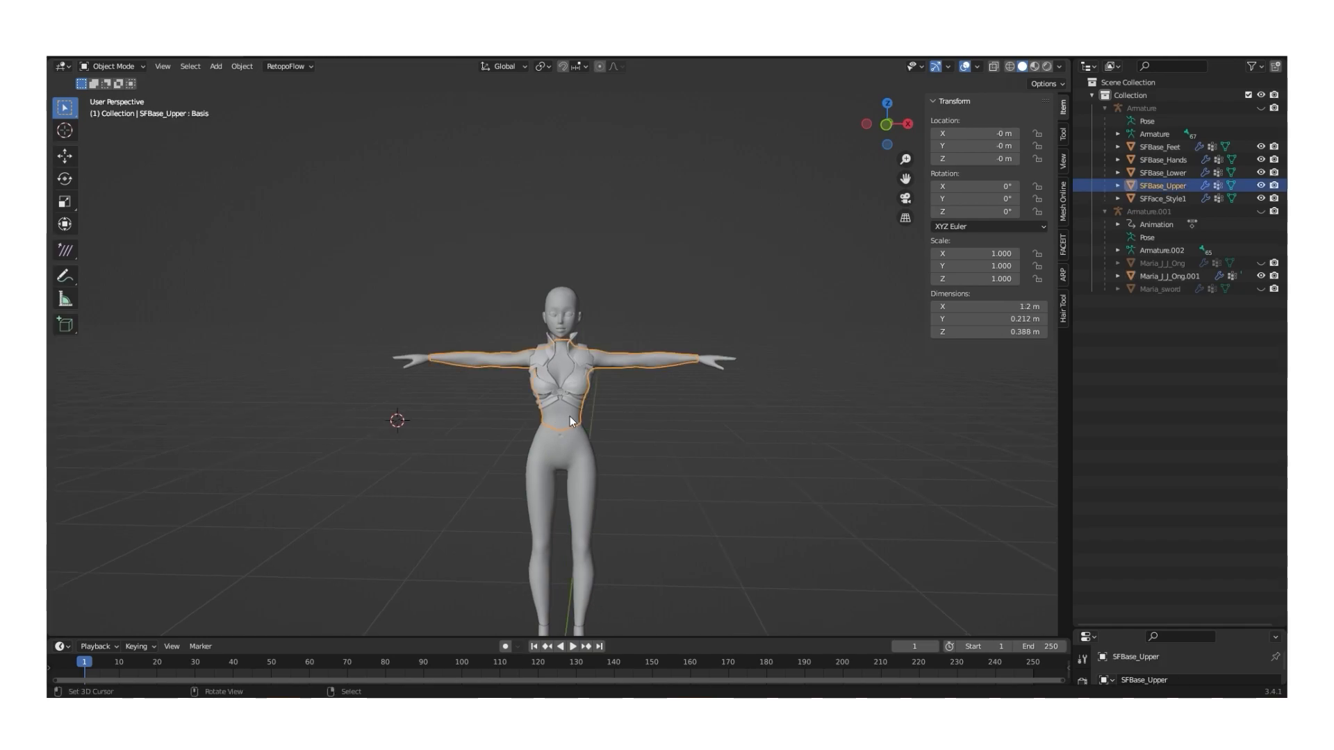
pyautogui.scroll(2, 678, 444)
pyautogui.hotkey('shift', 'd')
pyautogui.rightClick(769, 439)
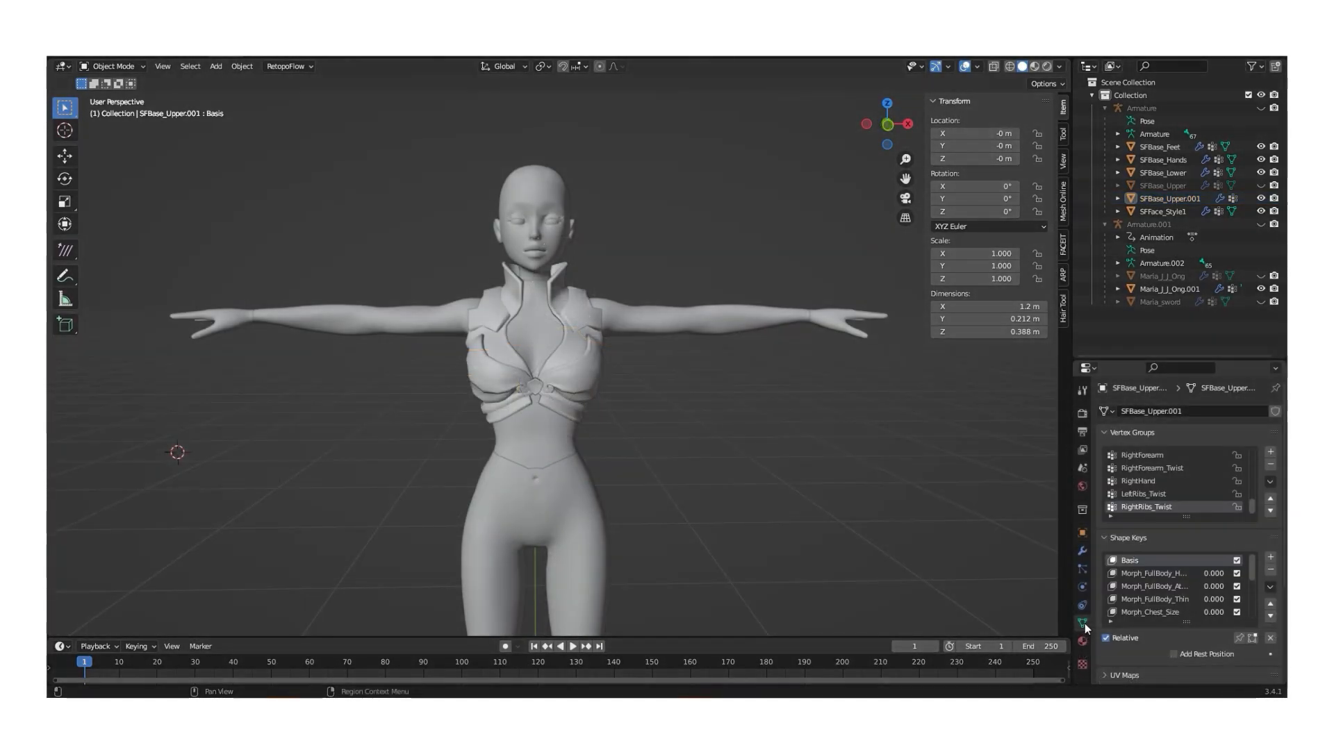
# - Copy the name of the Morph_FullBody_Heavy shape key from the duplicated upper body
pyautogui.click(1140, 587)
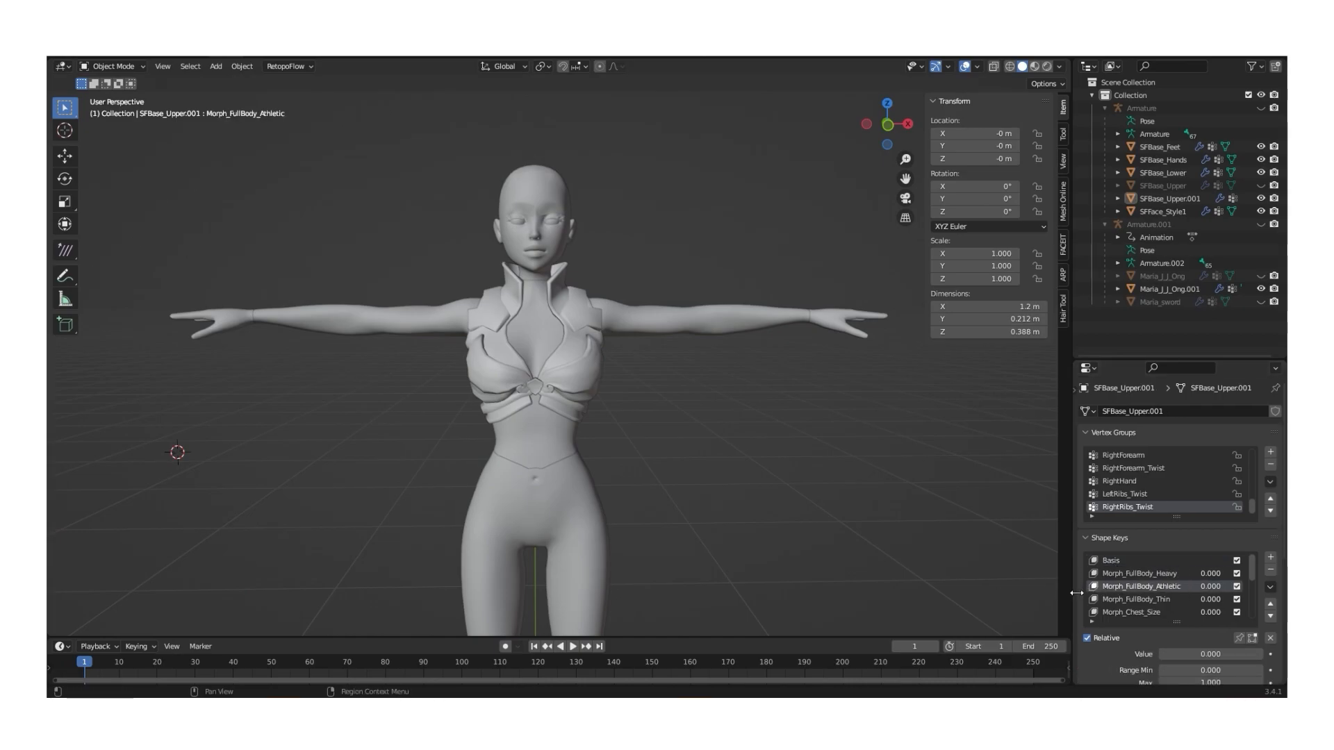
pyautogui.moveTo(1071, 583); pyautogui.dragTo(987, 574)
pyautogui.scroll(-8, 1053, 587)
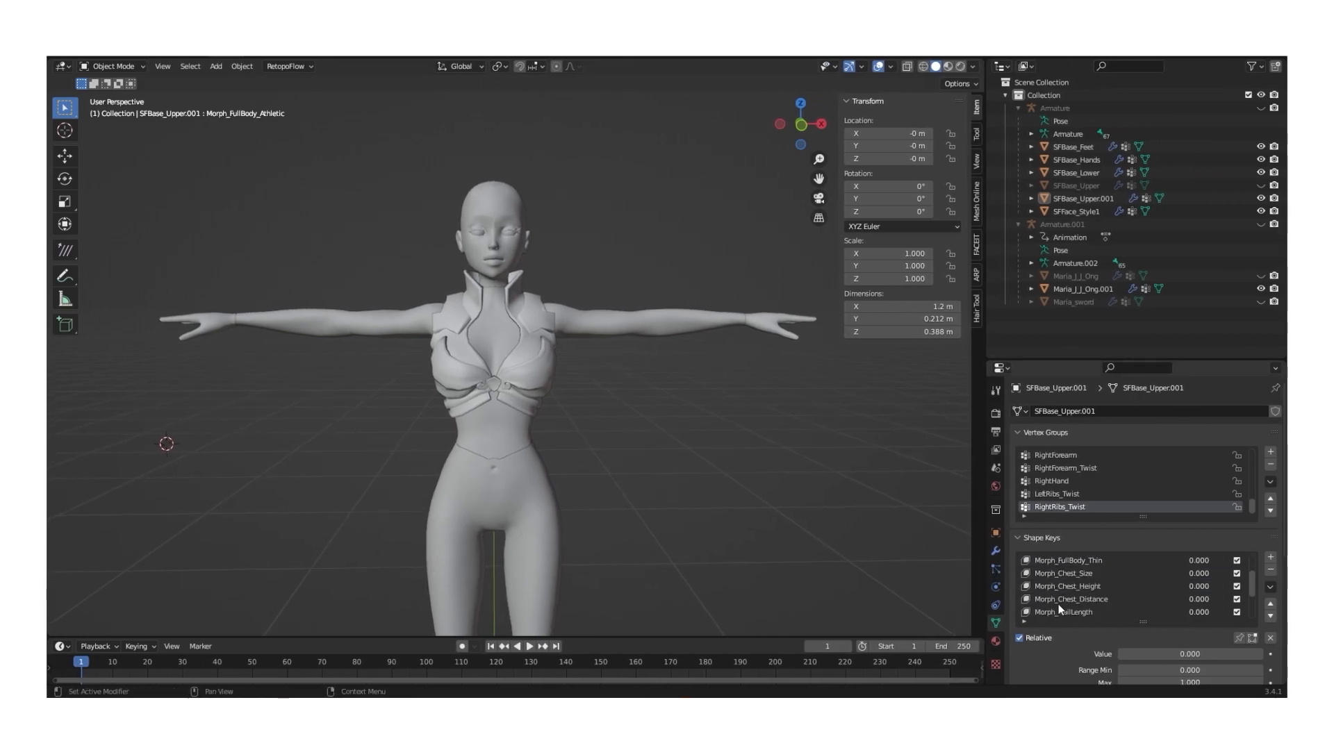
pyautogui.scroll(10, 1064, 602)
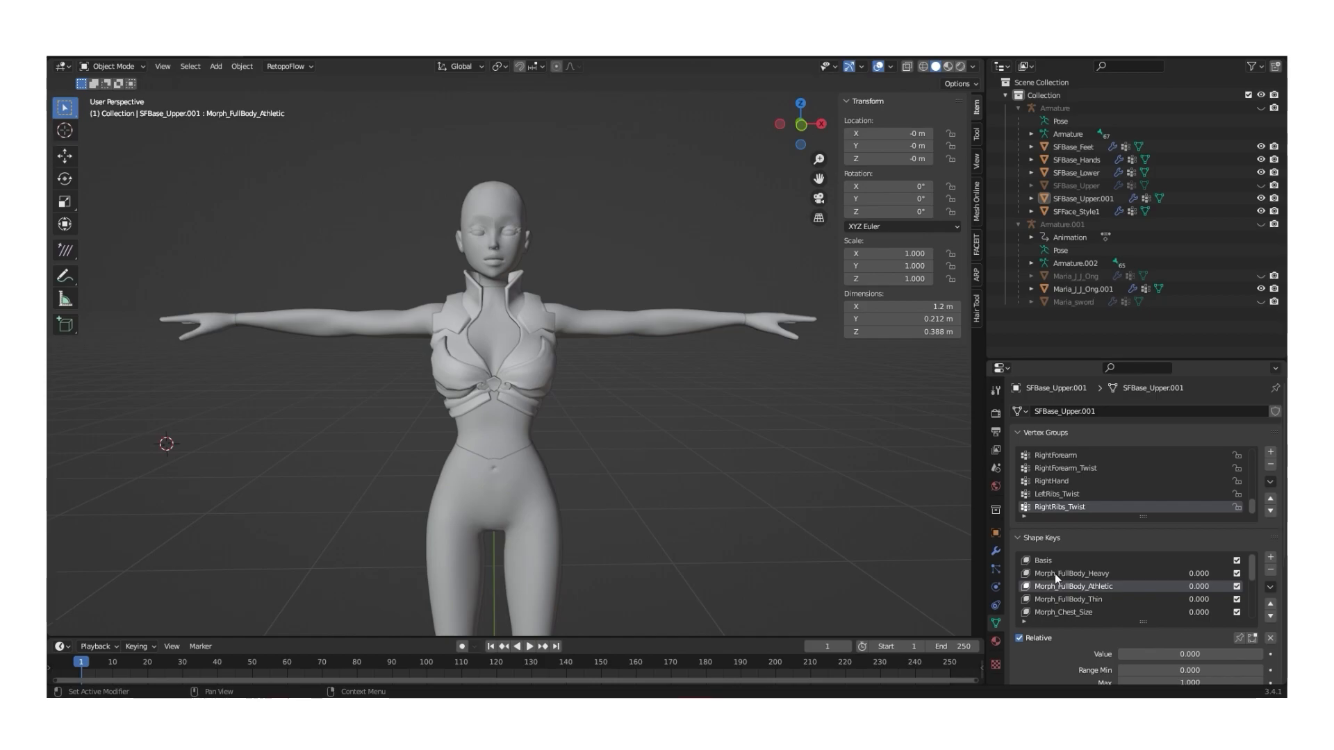
pyautogui.doubleClick(1055, 573)
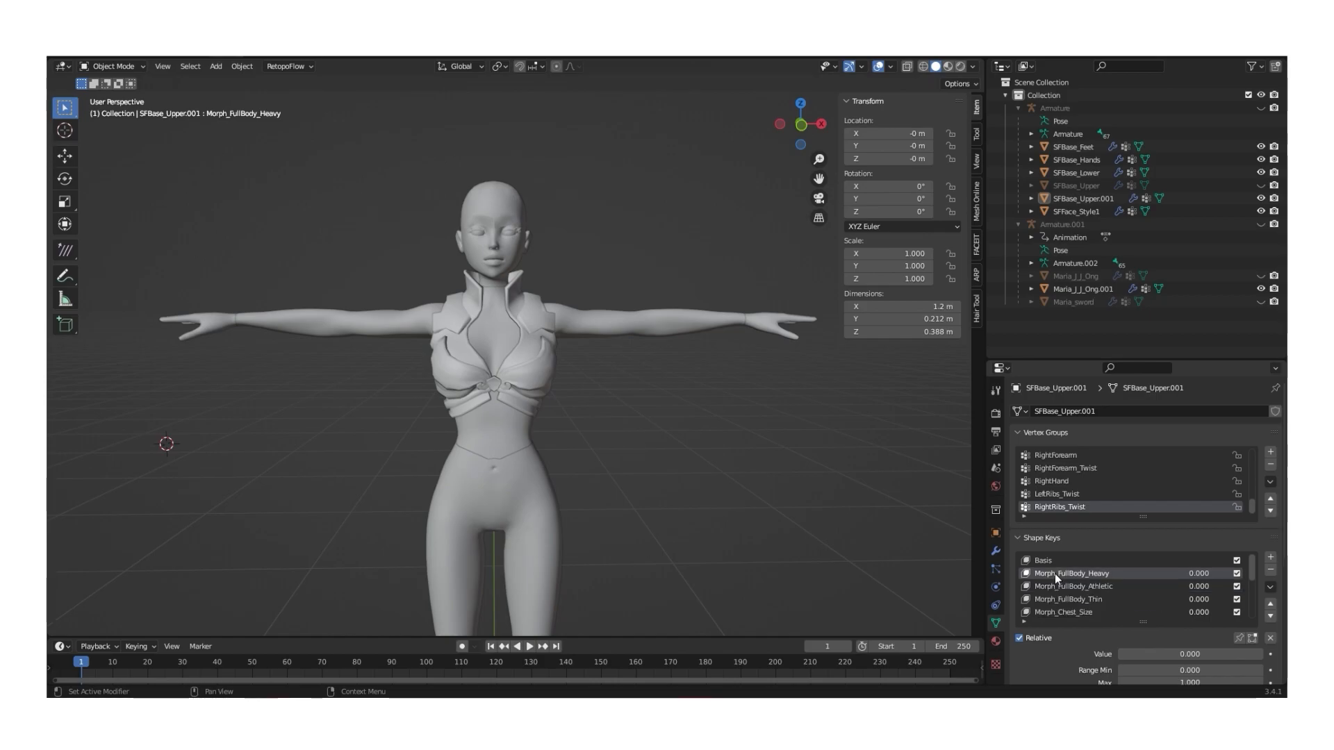
# - Add a Basis and a second shape key named Morph_FullBody_Heavy to the armor top
pyautogui.click(548, 384)
pyautogui.click(1271, 557)
pyautogui.click(1270, 557)
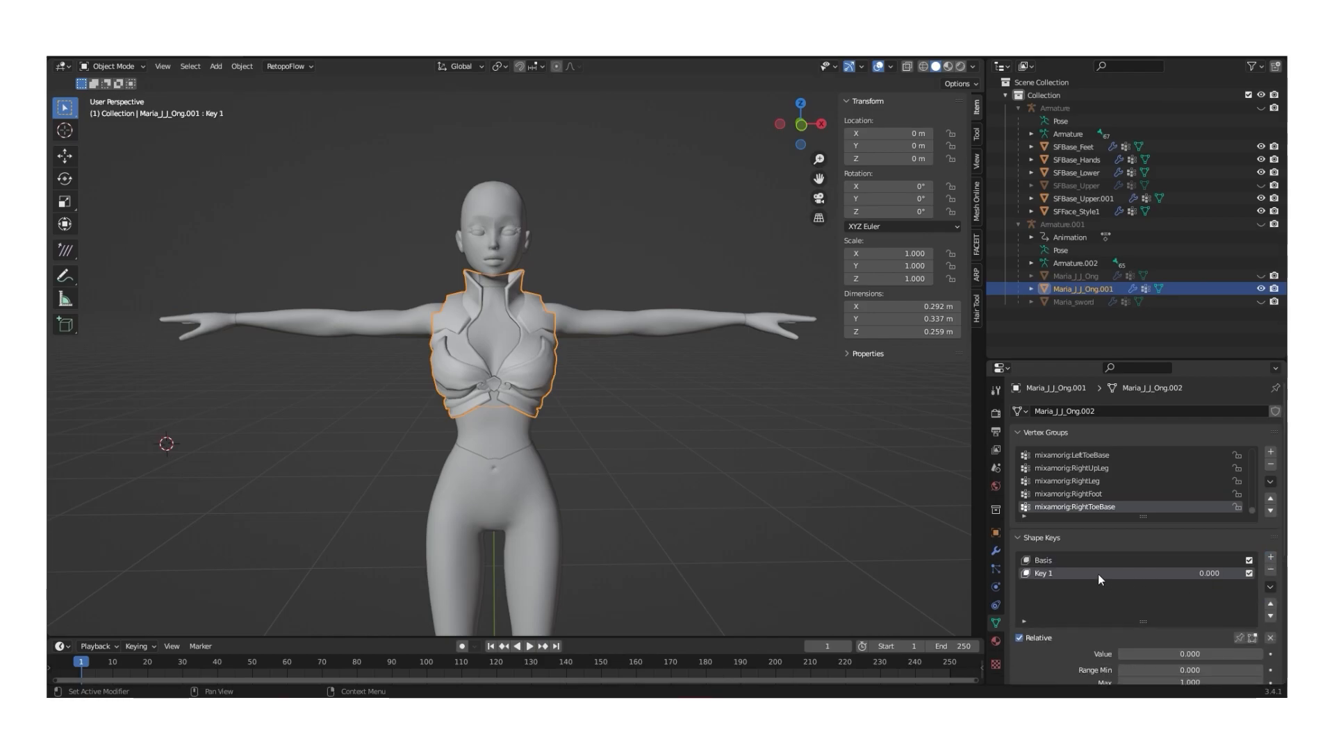
# - Pin the Morph_FullBody_Heavy shape on SFBase_Upper.001 and reselect the armor top
pyautogui.click(616, 328)
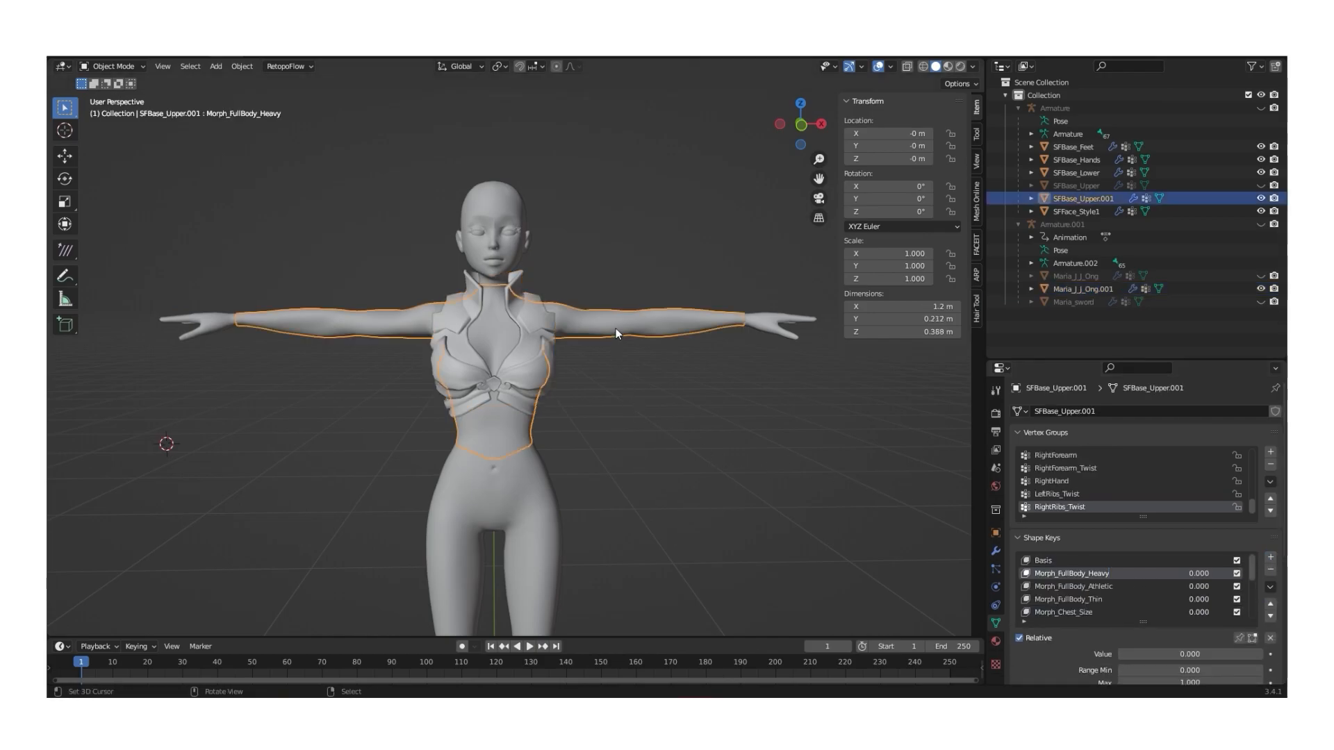
pyautogui.click(1239, 637)
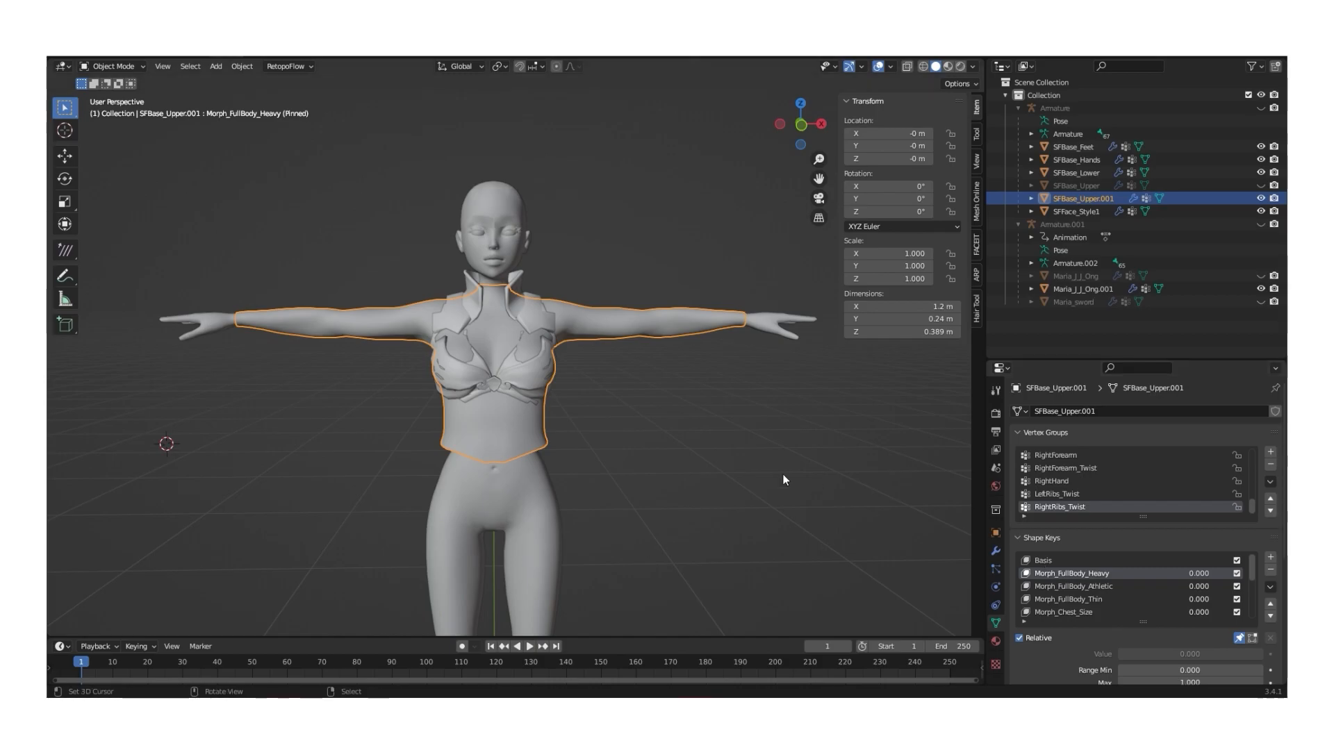
pyautogui.click(543, 383)
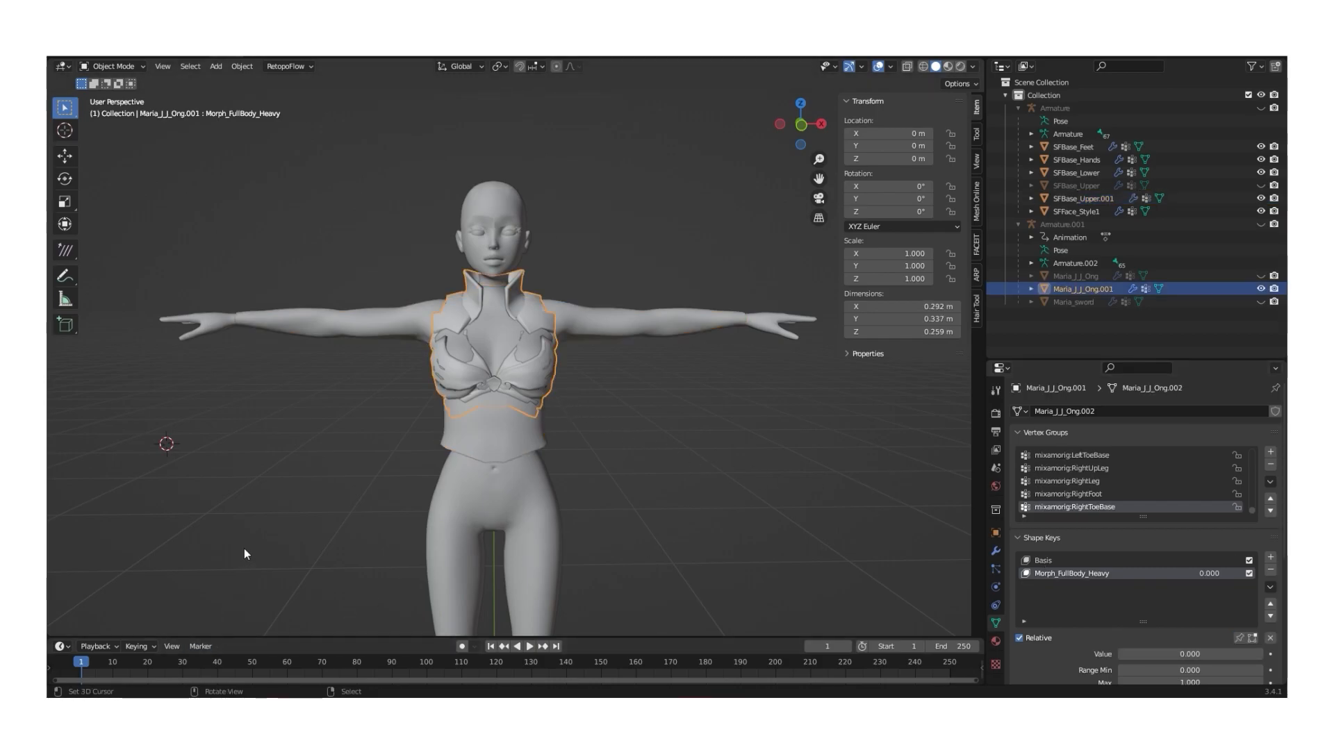
# - Edit the armor top's Morph_FullBody_Heavy shape, selecting vertices on its chest and lower bands and growing the selection
pyautogui.press('Tab')
pyautogui.moveTo(244, 548); pyautogui.dragTo(537, 430, button='middle')
pyautogui.scroll(5, 511, 481)
pyautogui.scroll(3, 511, 480)
pyautogui.click(589, 420)
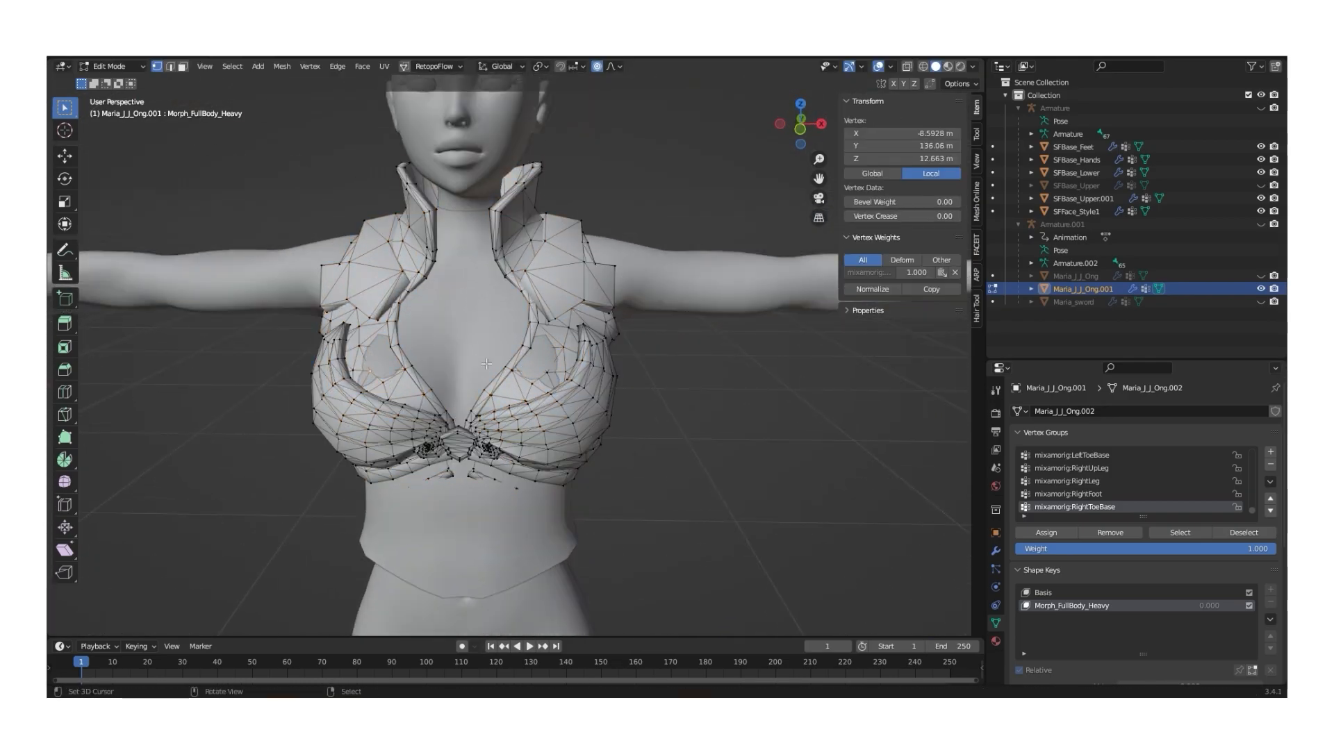
pyautogui.moveTo(486, 364)
pyautogui.mouseDown(button='middle')
pyautogui.moveTo(667, 283)
pyautogui.moveTo(487, 364)
pyautogui.mouseUp(button='middle')
pyautogui.press('ctrl+KP_Add')
pyautogui.press('ctrl+KP_Add')
pyautogui.press('s')
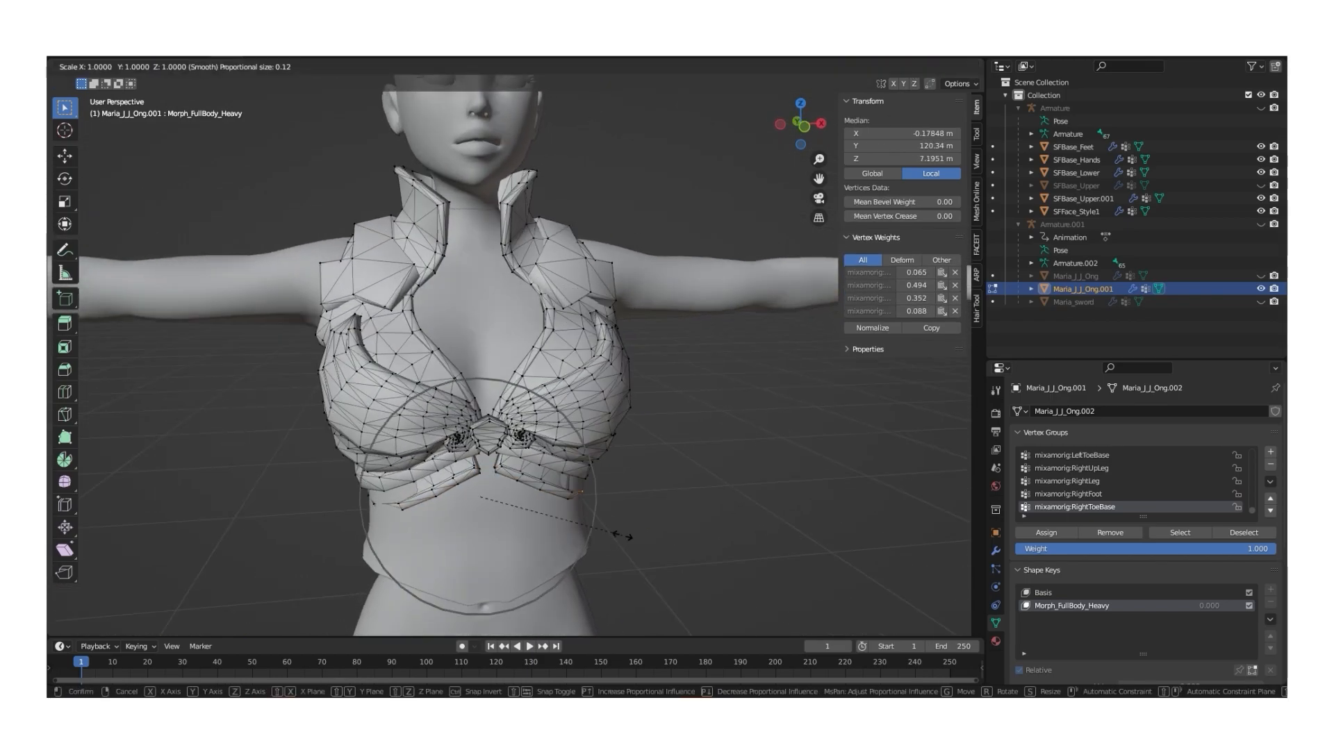
pyautogui.press('x')
pyautogui.rightClick(619, 529)
# - Move the selected armor top vertices to fit the heavy body from a side angle
pyautogui.moveTo(619, 529); pyautogui.dragTo(722, 417, button='middle')
pyautogui.press('g')
pyautogui.click(728, 412)
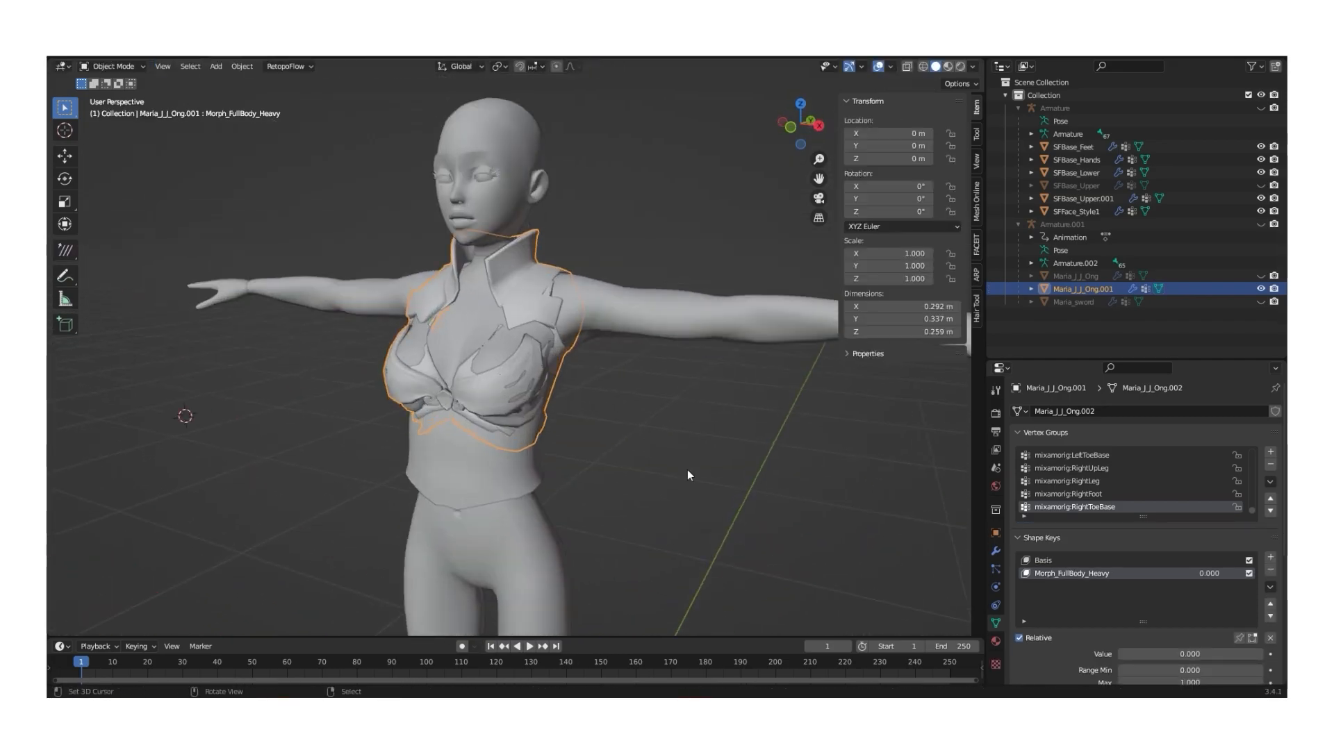
# - Add the Morph_FullBody_Athletic shape key to the armor top and scale its lower-band vertices around the athletic torso
pyautogui.moveTo(691, 470); pyautogui.dragTo(667, 462, button='middle')
pyautogui.doubleClick(1073, 586)
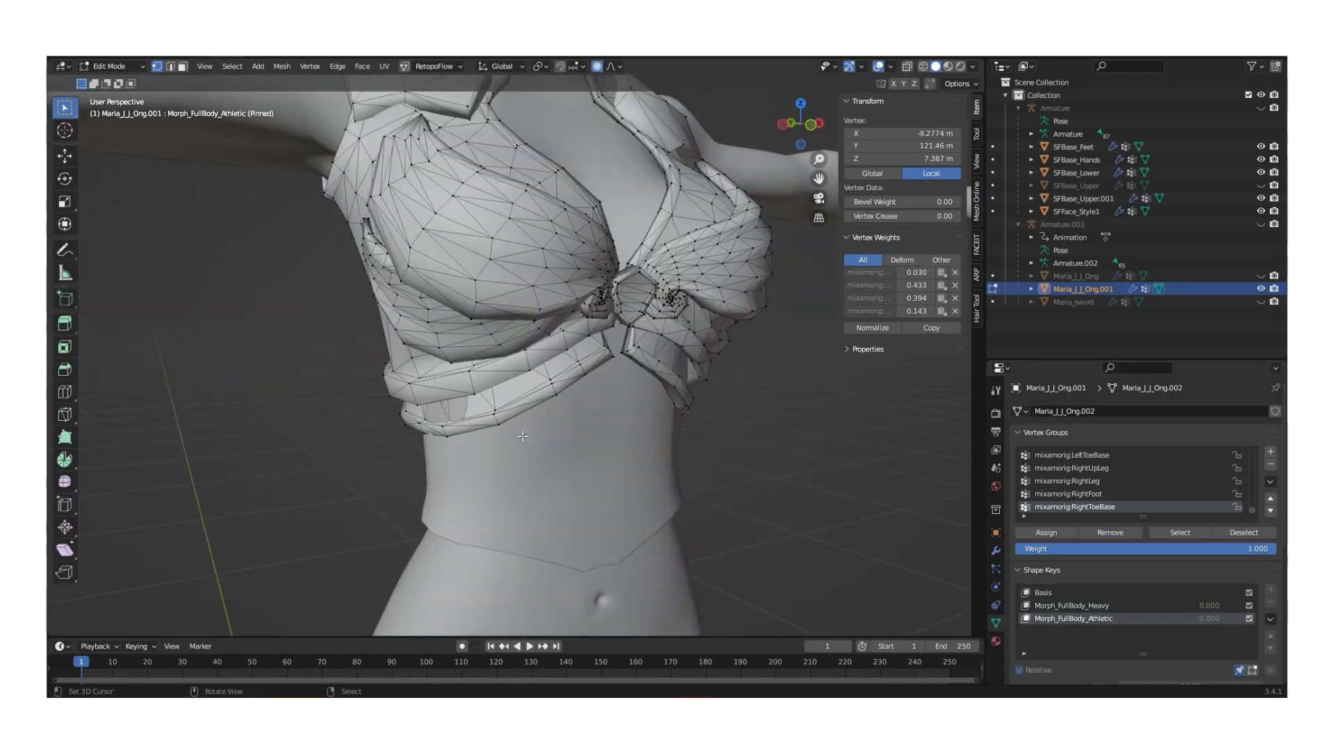
pyautogui.press('s')
pyautogui.click(594, 498)
pyautogui.moveTo(595, 499); pyautogui.dragTo(649, 377, button='middle')
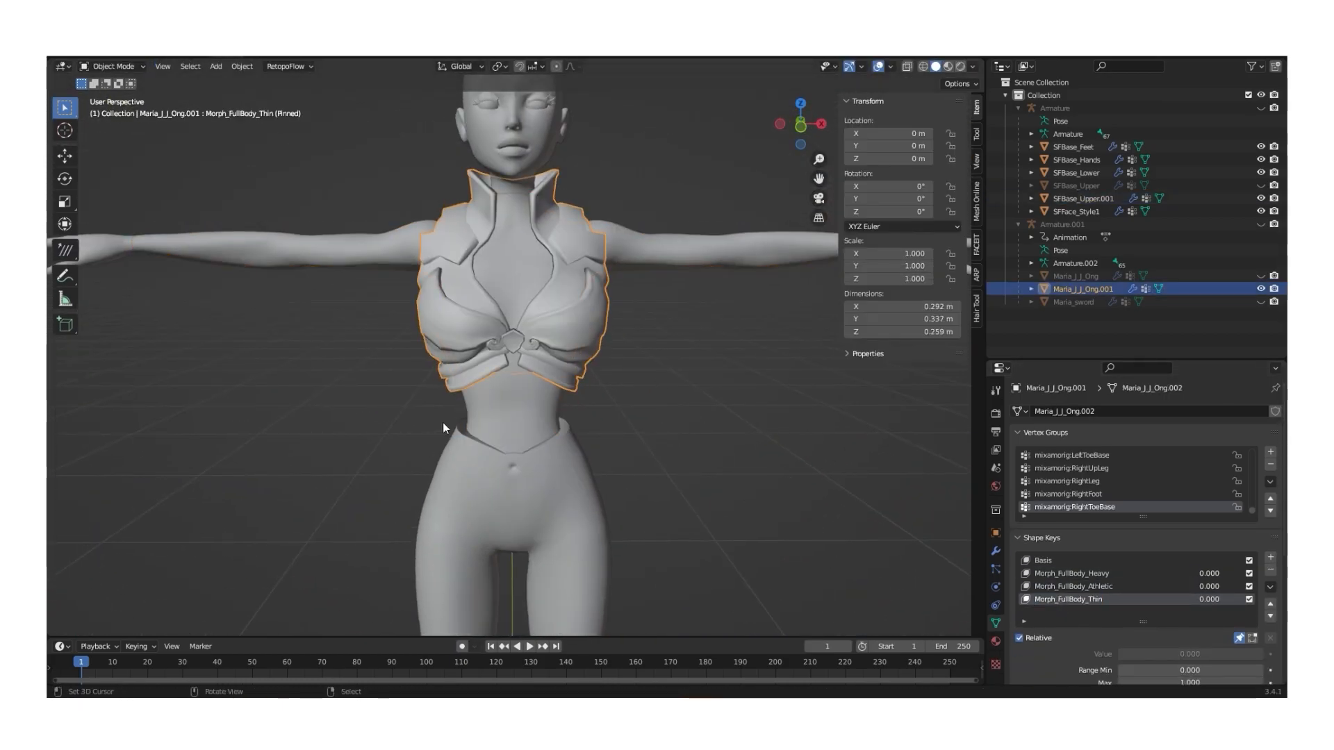
# - Edit the armor top's Morph_FullBody_Thin shape by selecting the linked chest plates and moving them along the Y axis
pyautogui.press('Tab')
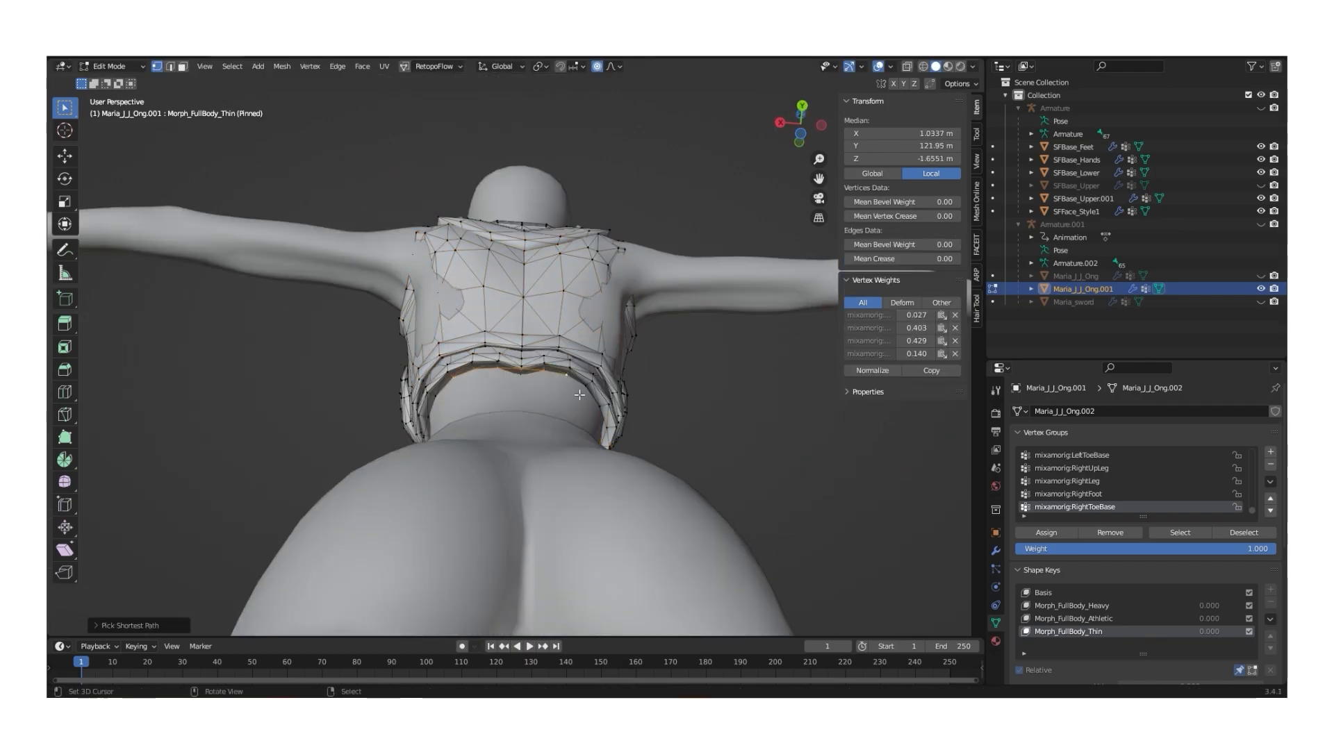
pyautogui.moveTo(579, 395); pyautogui.dragTo(446, 381, button='middle')
pyautogui.hotkey('alt', 'a')
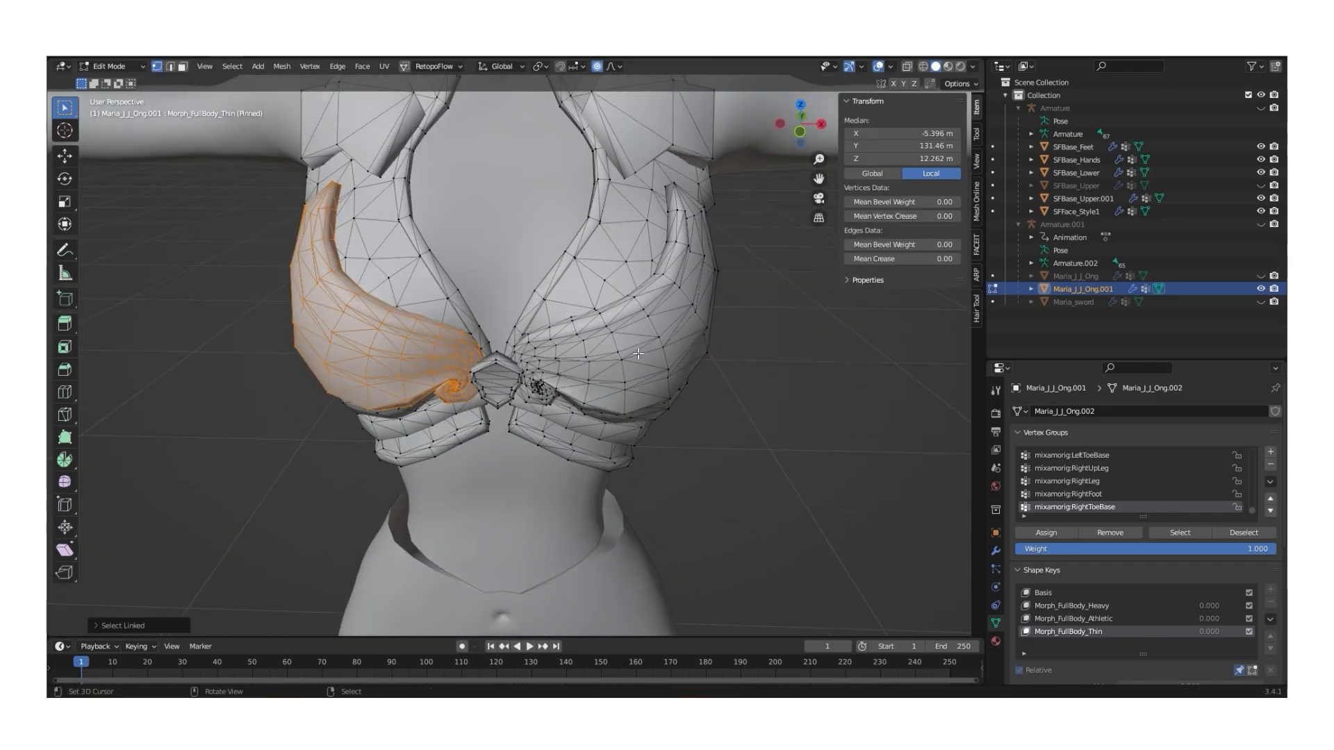
pyautogui.press('l')
pyautogui.moveTo(447, 389); pyautogui.dragTo(390, 303, button='middle')
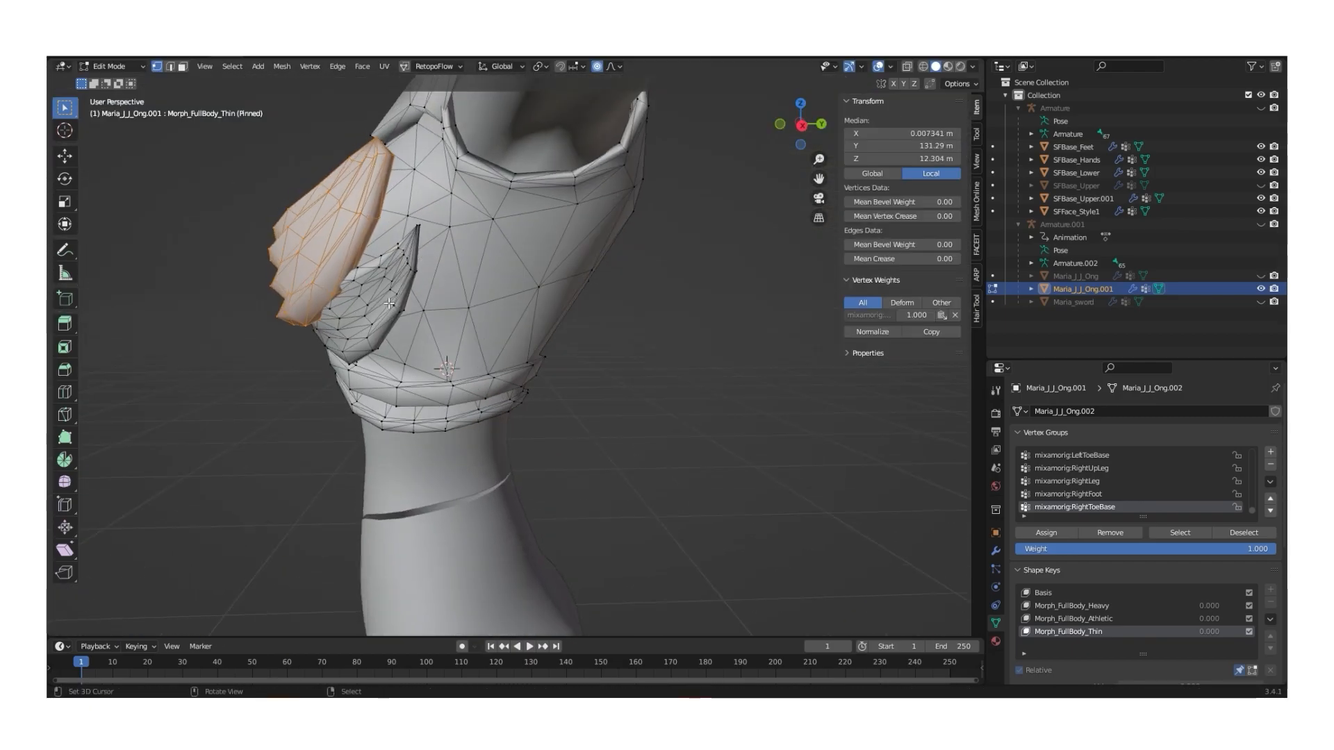
pyautogui.press('l')
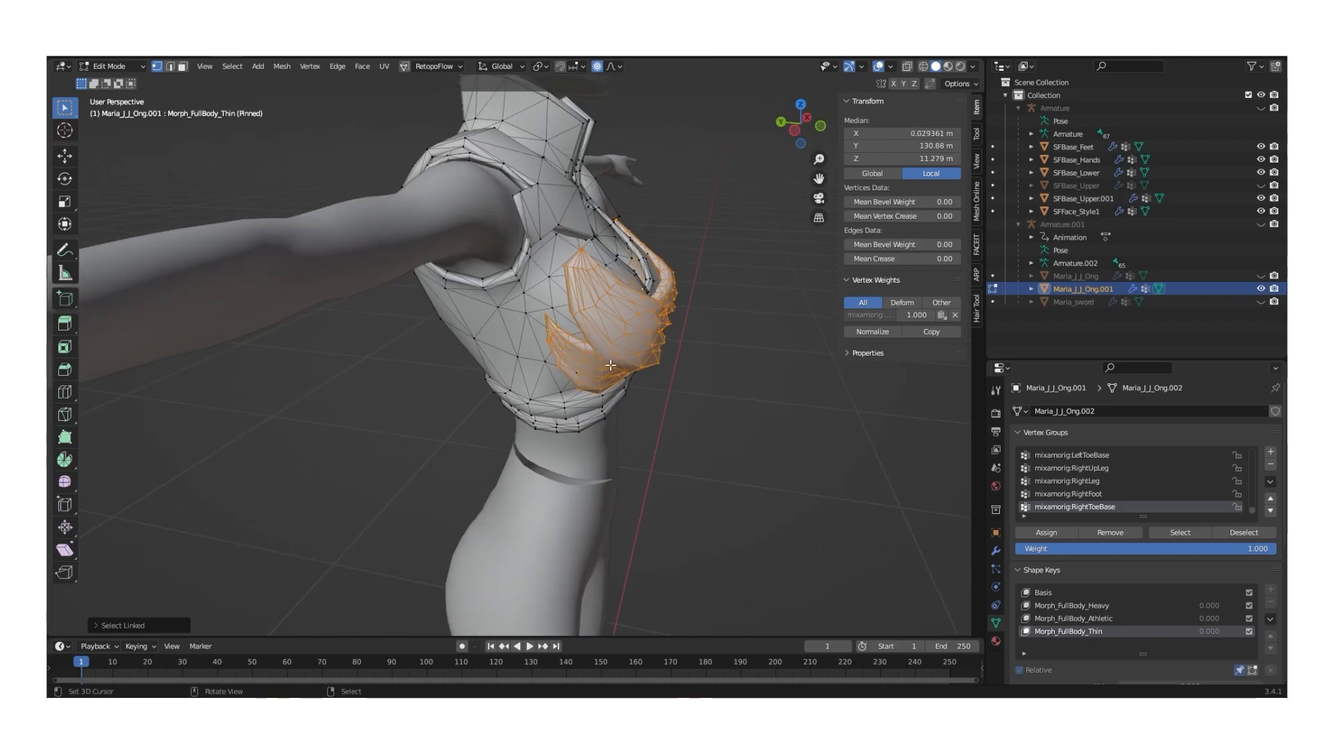
pyautogui.moveTo(764, 417); pyautogui.dragTo(667, 389, button='middle')
pyautogui.moveTo(666, 389); pyautogui.dragTo(743, 438, button='middle')
pyautogui.press('g')
pyautogui.press('y')
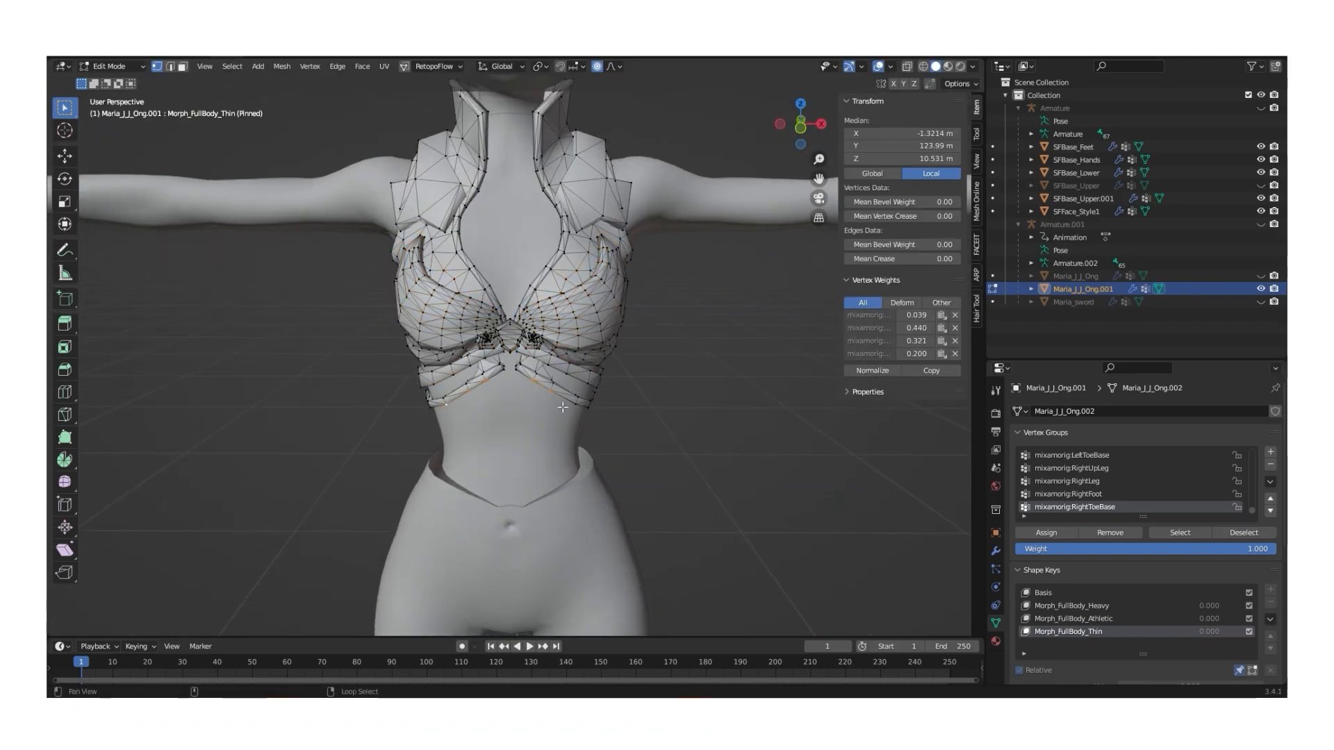
# - Move the front vertices of the armor top's rib bands along the Y axis for the thin body
pyautogui.moveTo(486, 424); pyautogui.dragTo(527, 431, button='middle')
pyautogui.scroll(3, 528, 430)
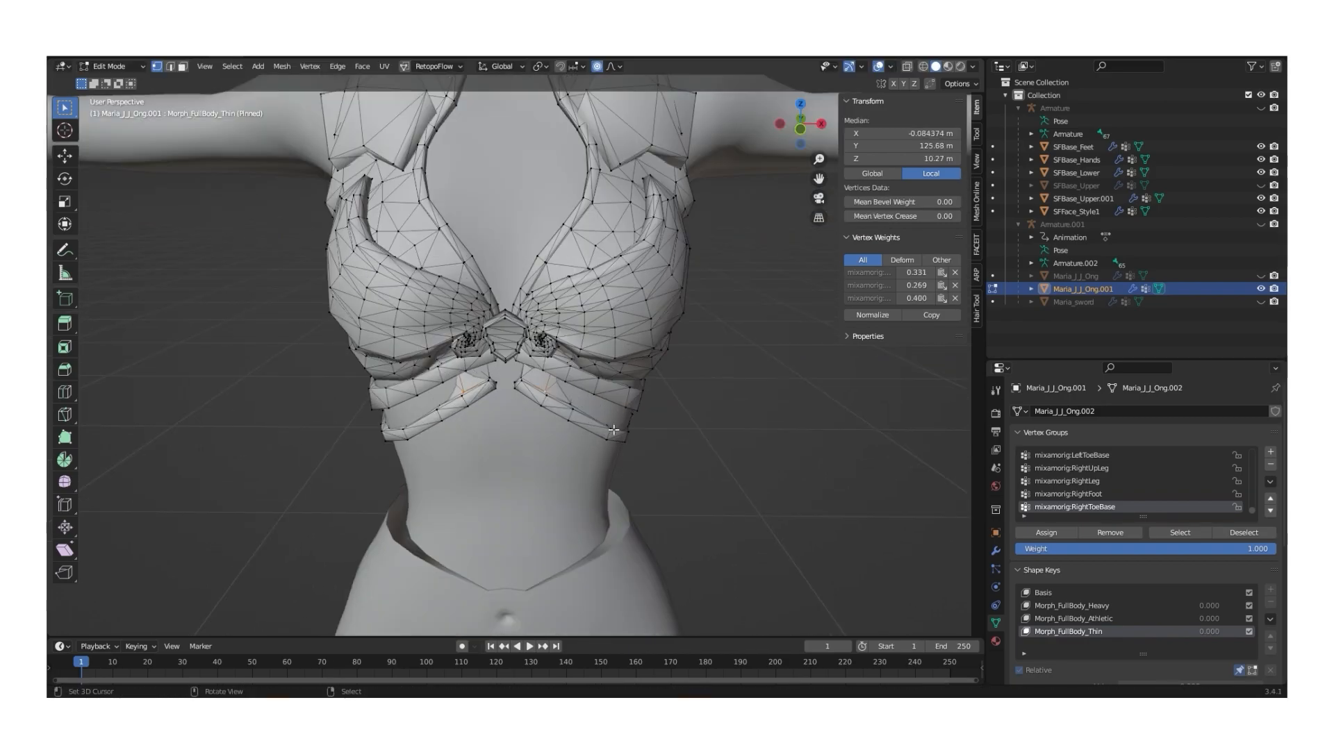
pyautogui.press('g')
pyautogui.press('y')
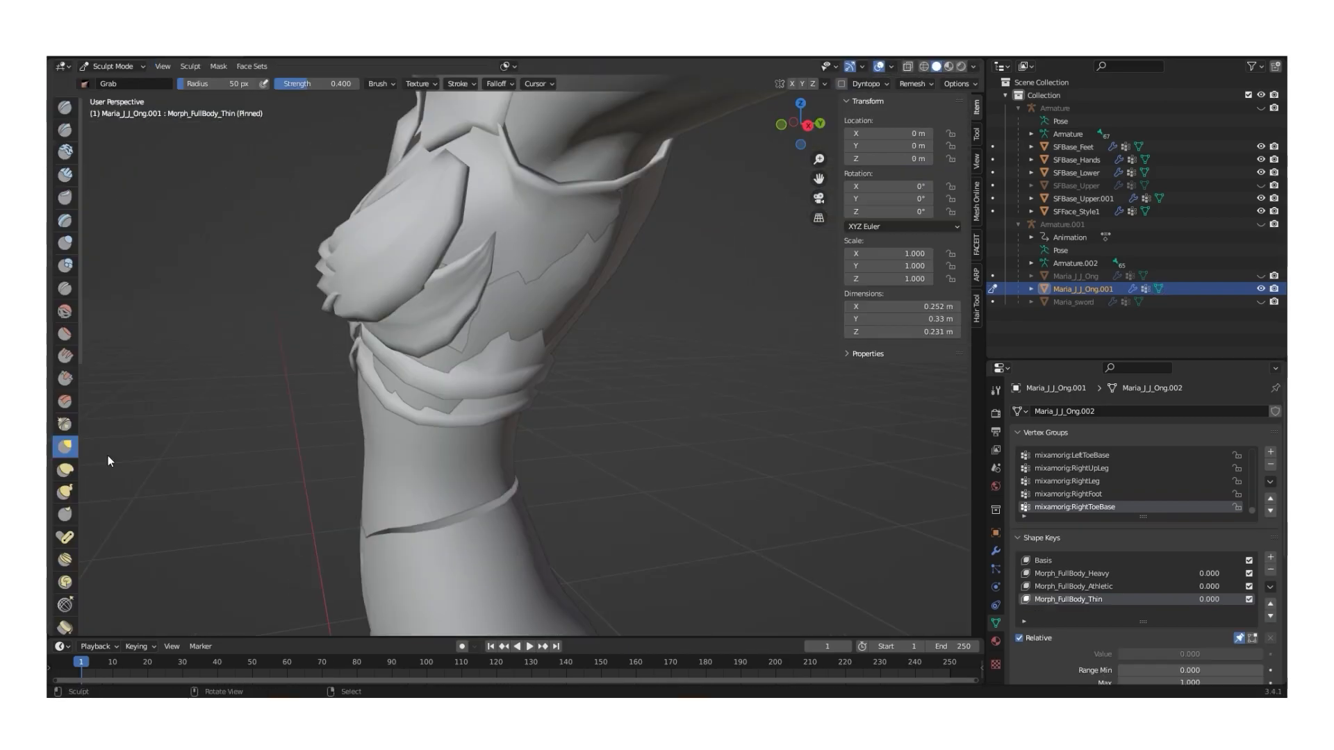
# - Sculpt the Morph_FullBody_Thin shape around the torso with the Grab brush at radius 175 px and strength 0.542
pyautogui.moveTo(107, 455); pyautogui.dragTo(209, 417, button='middle')
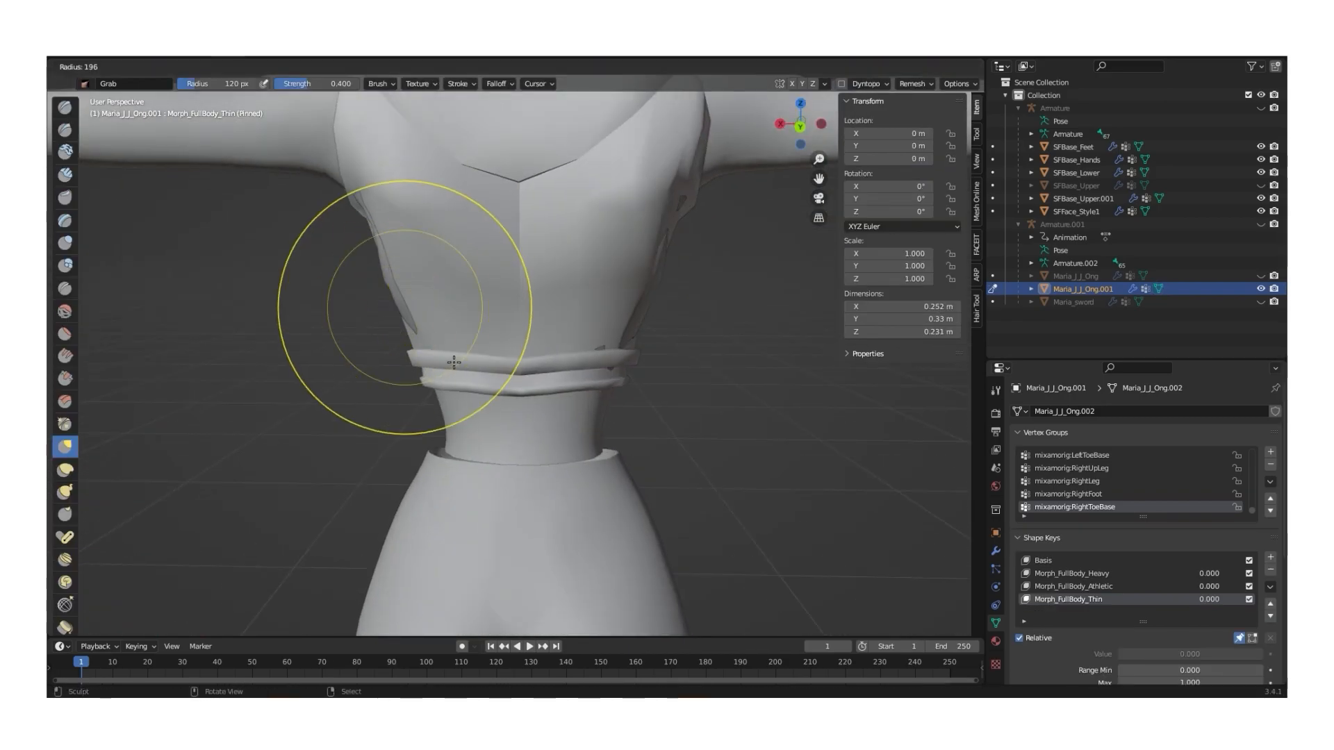
pyautogui.moveTo(616, 280); pyautogui.dragTo(720, 469, button='middle')
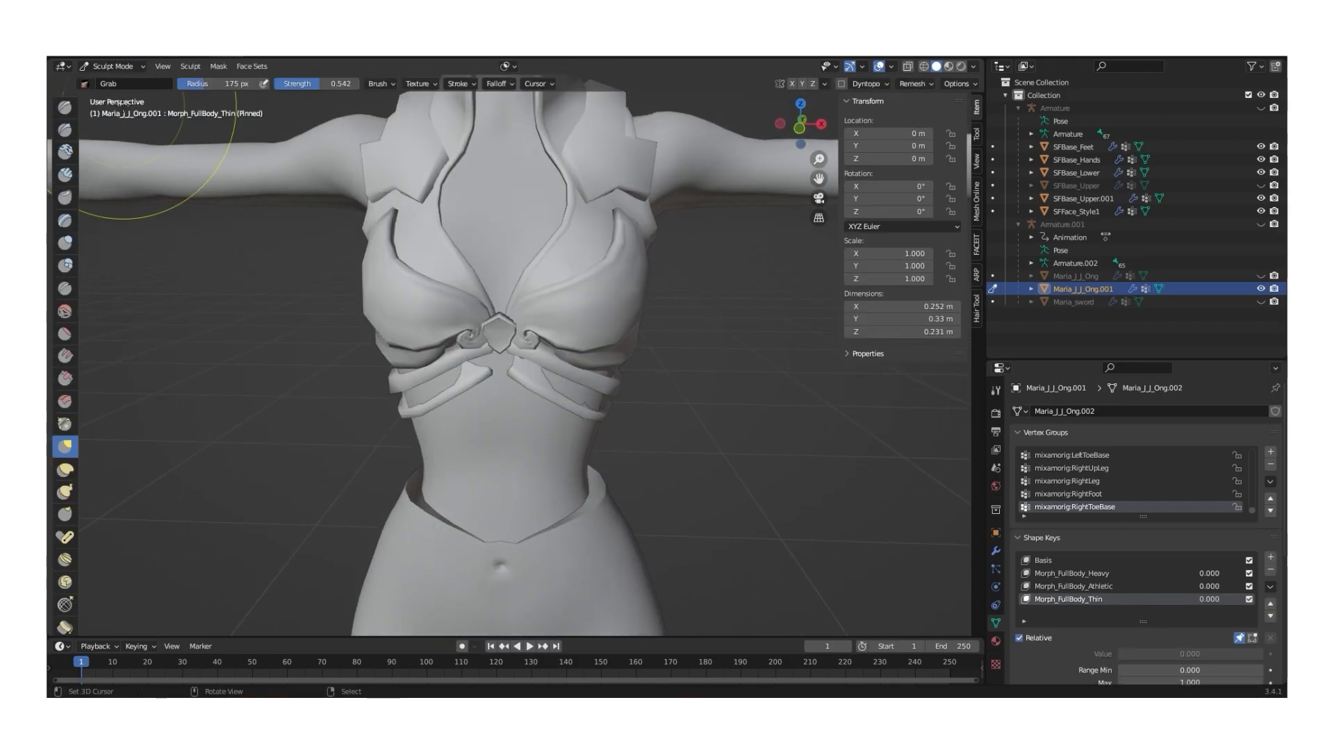
pyautogui.moveTo(589, 393); pyautogui.dragTo(451, 226, button='middle')
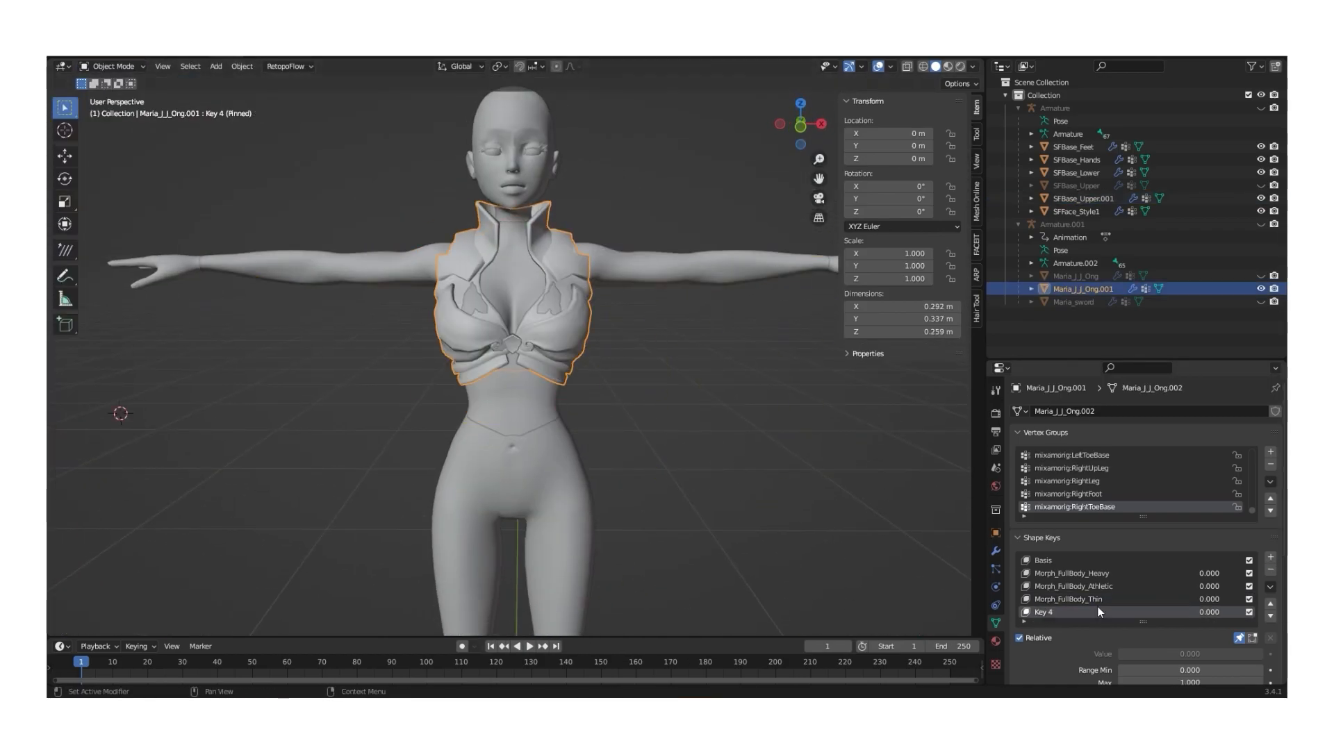
# - Name the new shape key Morph_Chest_Size and sculpt the armor top's chest with the X-mirrored Grab brush
pyautogui.click(111, 66)
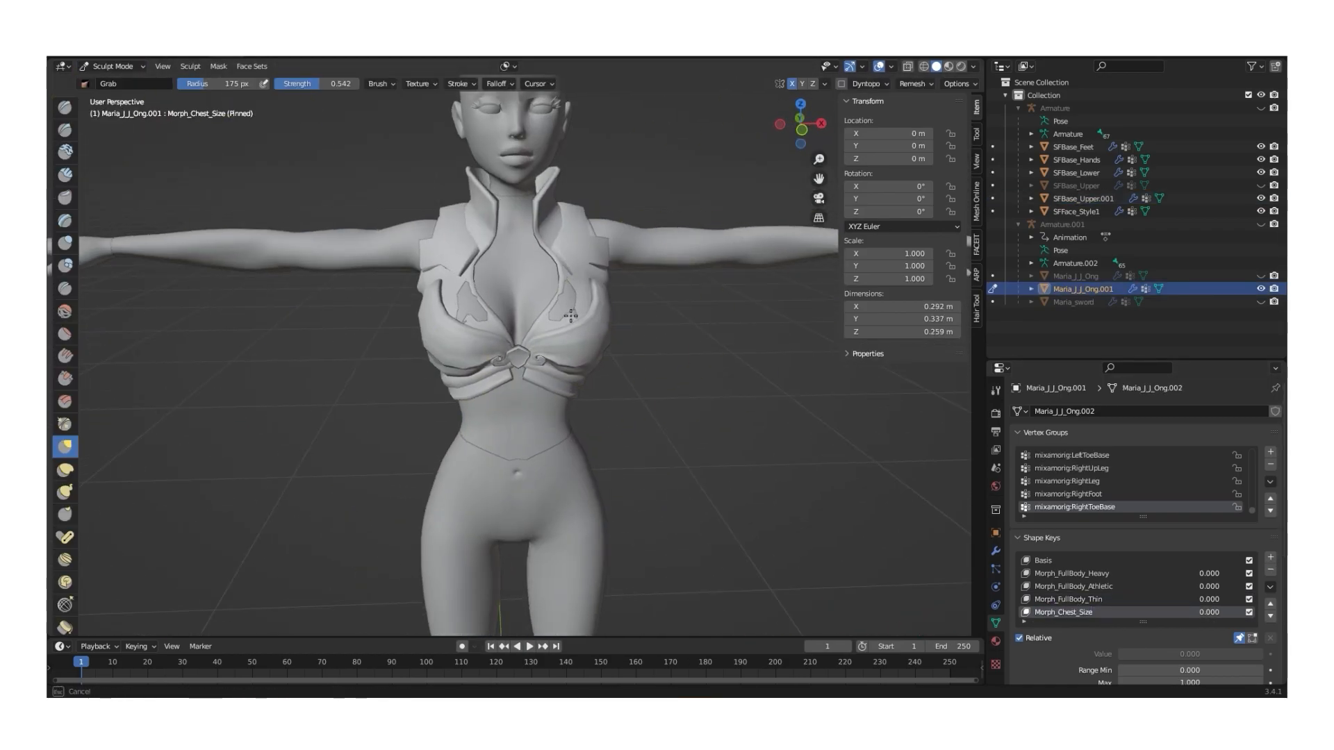
pyautogui.click(104, 66)
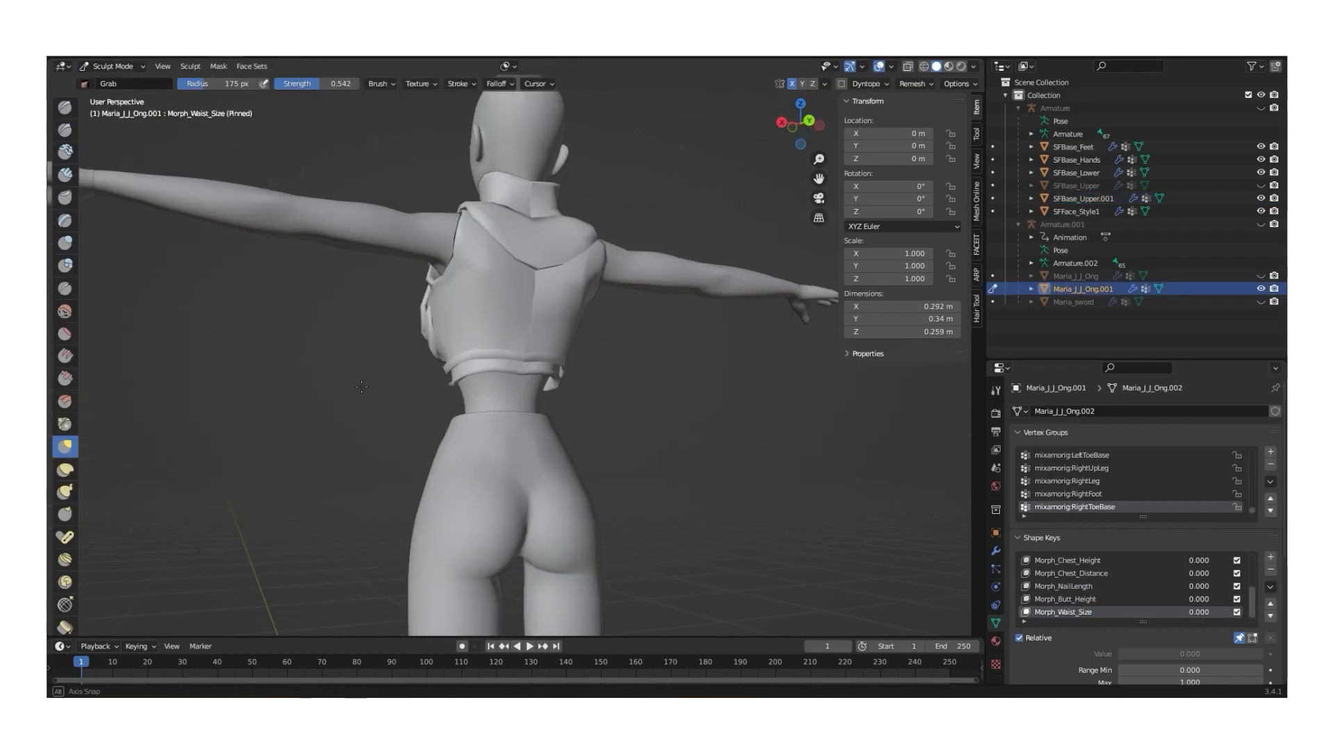
# - Sculpt the lower bands in the Morph_Waist_Size shape with the Grab brush and return to Object Mode
pyautogui.scroll(7, 582, 371)
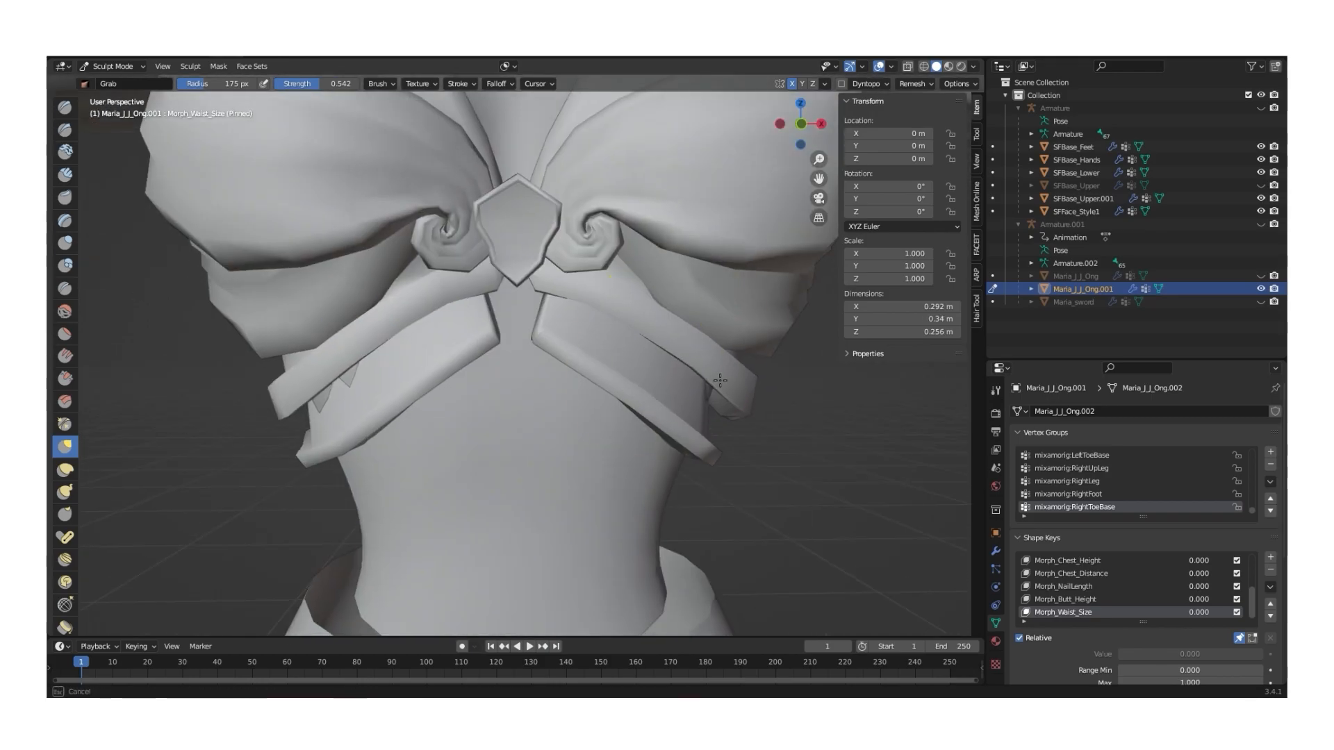
pyautogui.moveTo(327, 402); pyautogui.dragTo(540, 272, button='middle')
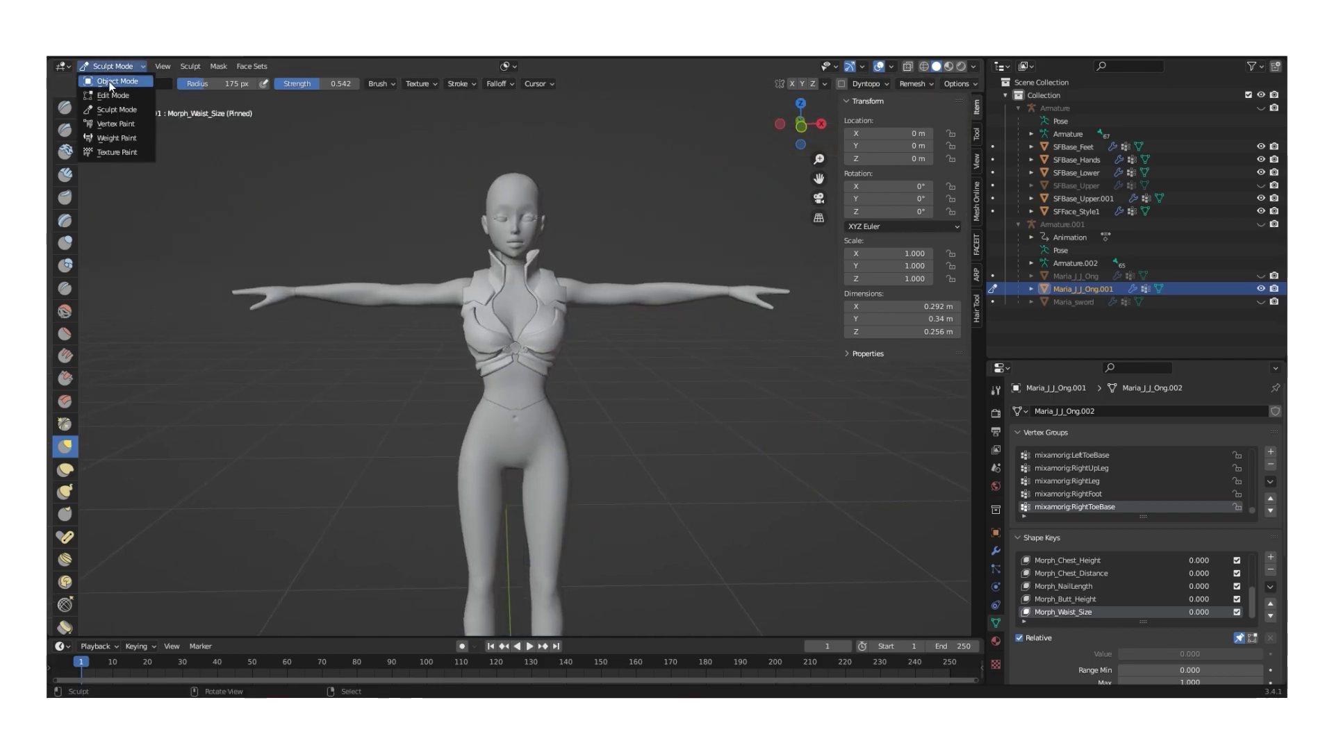
pyautogui.click(105, 29)
pyautogui.hotkey('ctrl', 'Tab')
pyautogui.hotkey('ctrl', 'Tab')
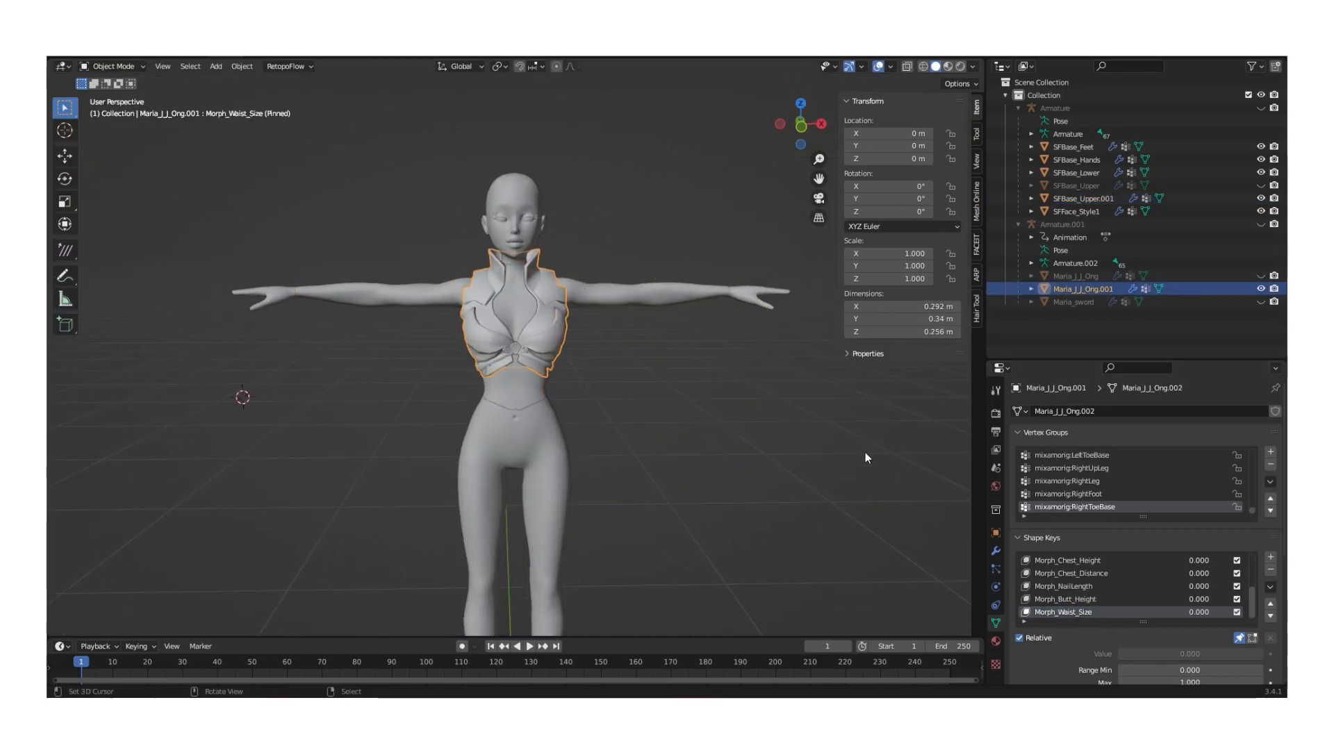
# - Join the SFBase_Upper.001 body mesh into the armor top Maria_J_J_Ong.001 and turn off its shape key pinning
pyautogui.click(570, 289)
pyautogui.click(569, 288)
pyautogui.keyDown('shift'); pyautogui.click(570, 289); pyautogui.keyUp('shift')
pyautogui.press('F3')
pyautogui.write('join')
pyautogui.press('Return')
pyautogui.scroll(2, 629, 483)
pyautogui.click(1239, 637)
# - Examine the joined mesh's shape key list, stepping through the full-body, chest, nail and butt morphs
pyautogui.scroll(5, 1112, 591)
pyautogui.click(1099, 574)
pyautogui.press('Down')
pyautogui.press('Down')
pyautogui.press('Down')
pyautogui.press('Down')
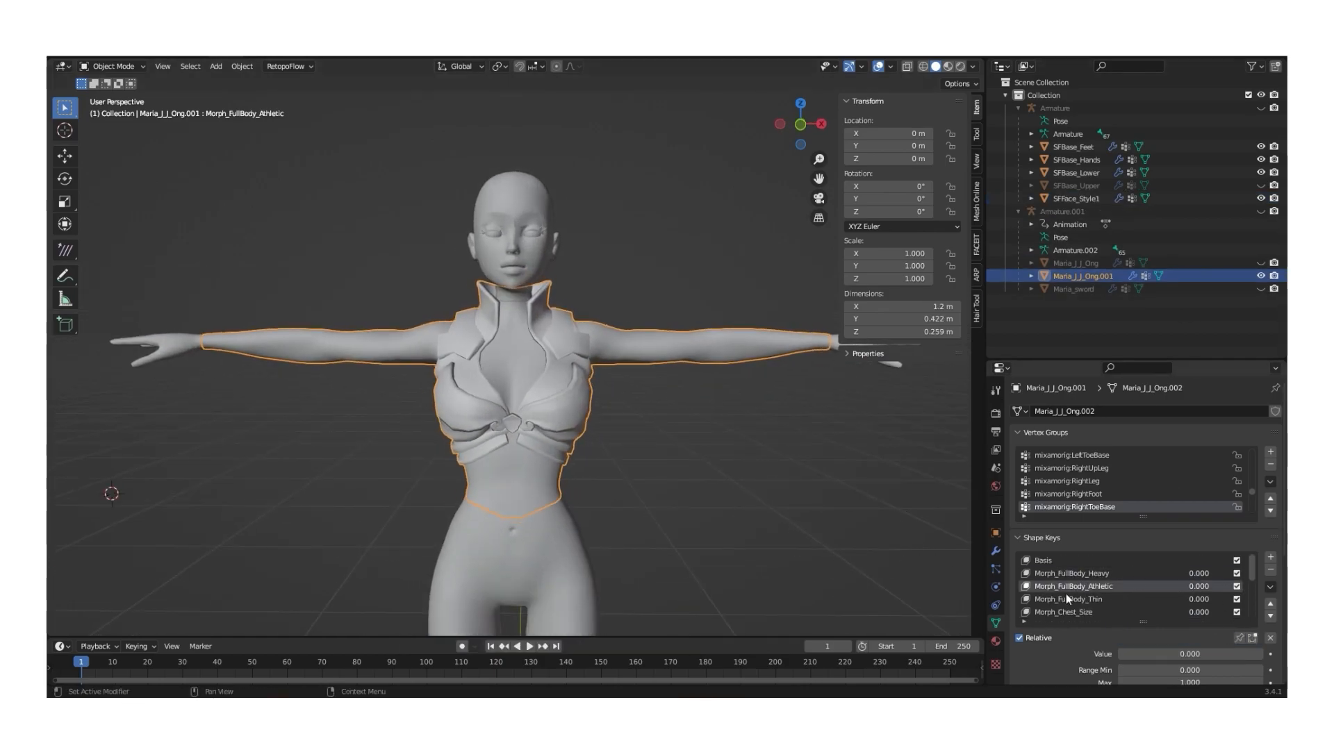
pyautogui.press('Up')
pyautogui.press('Up')
pyautogui.press('Up')
pyautogui.press('Up')
pyautogui.press('Up')
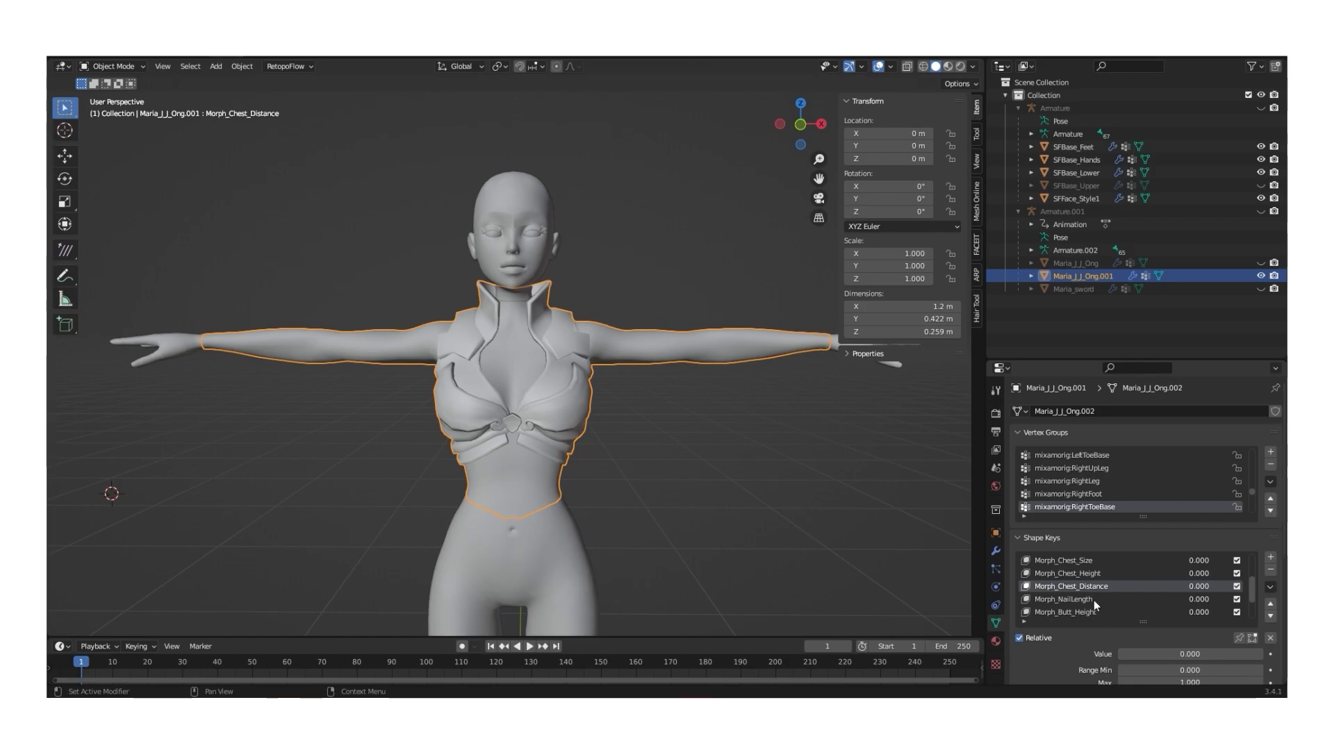
# - Parent the MixamoTop mesh to the unhidden Armature, and set that rig as the object of its armature modifier
pyautogui.scroll(-2, 651, 377)
pyautogui.hotkey('ctrl', 'alt', 'z')
pyautogui.click(640, 356)
pyautogui.click(1055, 109)
pyautogui.click(1261, 108)
pyautogui.click(1260, 186)
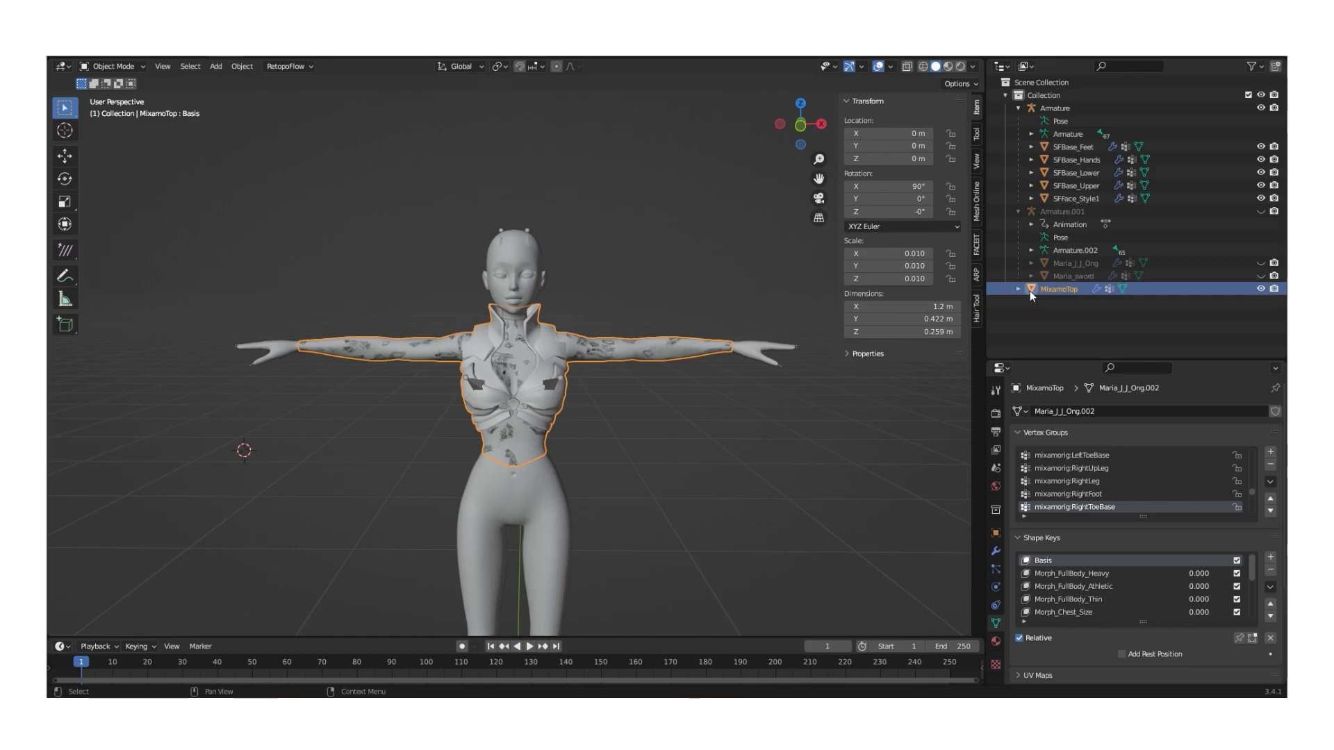
pyautogui.moveTo(1031, 290); pyautogui.dragTo(1055, 109)
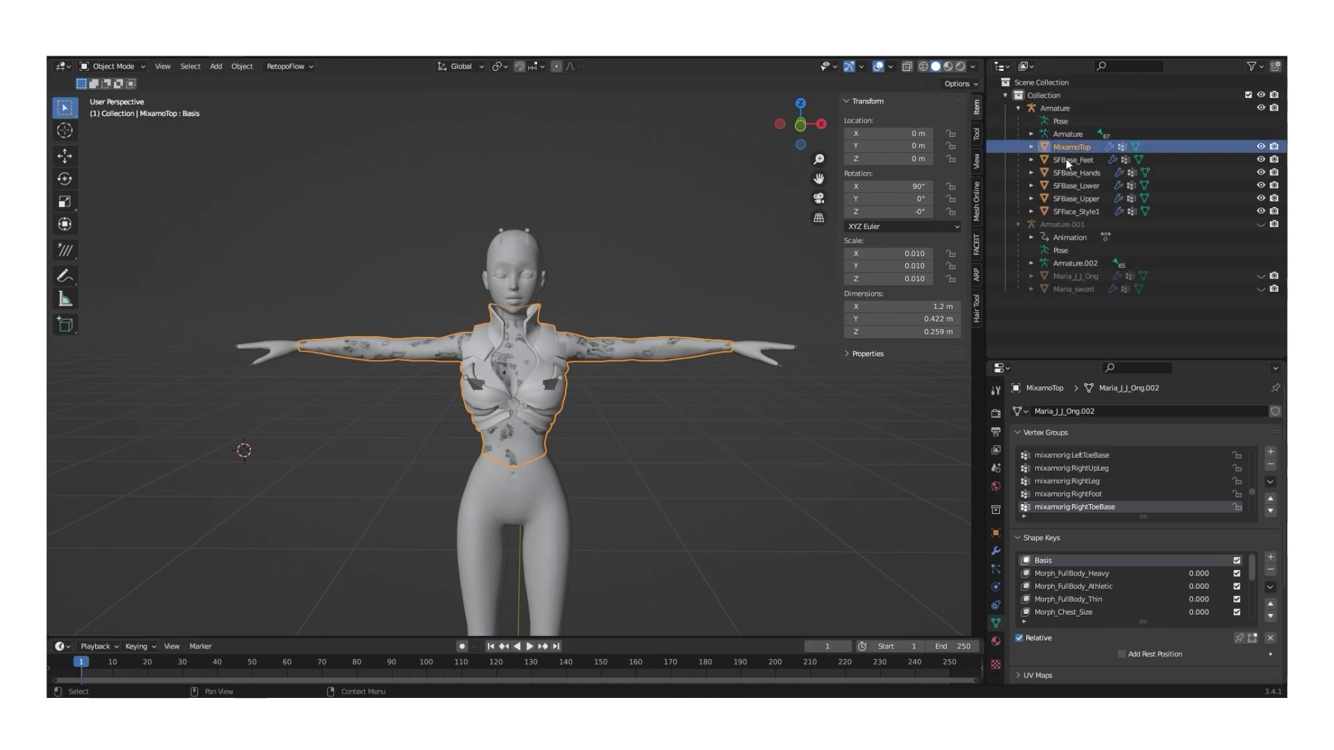
pyautogui.click(996, 551)
pyautogui.click(1157, 452)
pyautogui.click(1163, 472)
# - Transfer the vertex group weights from SFBase_Upper to MixamoTop in Weight Paint mode, with source layers set to By Name
pyautogui.moveTo(750, 417); pyautogui.dragTo(684, 423, button='middle')
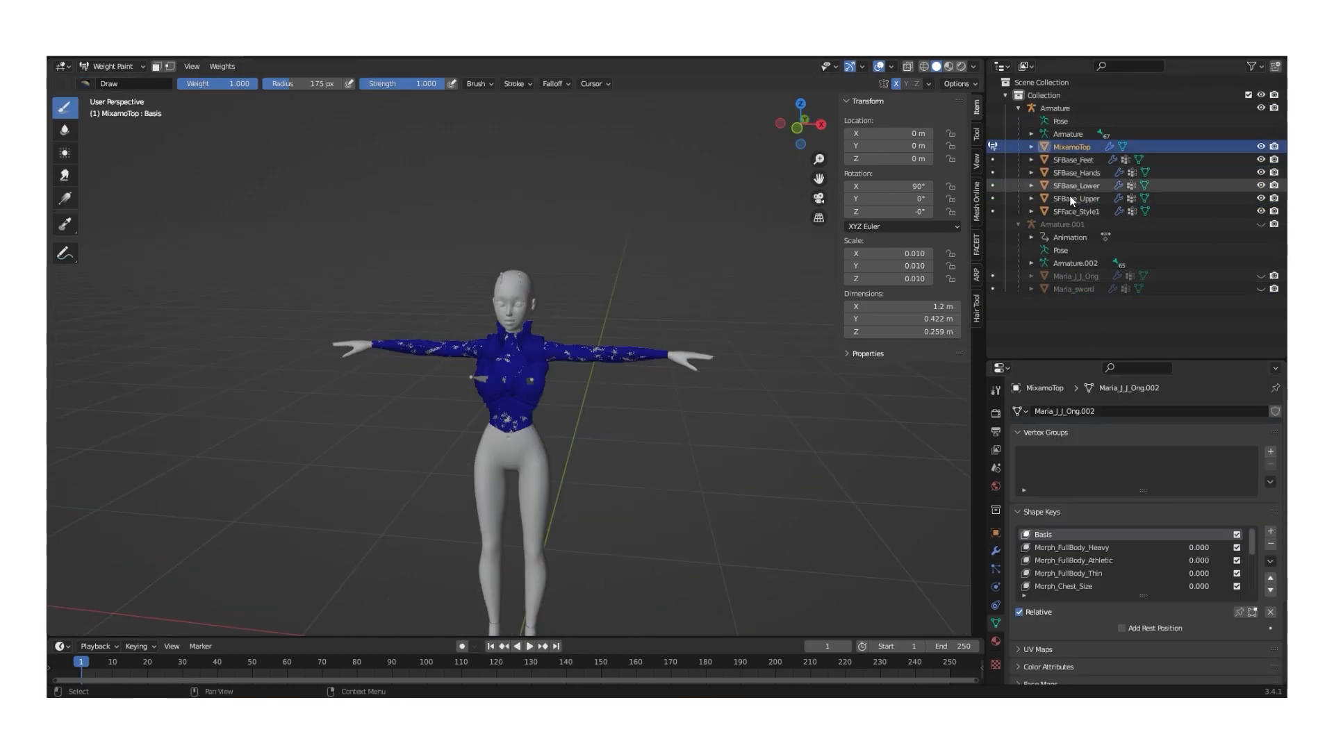
pyautogui.keyDown('ctrl'); pyautogui.click(1076, 199); pyautogui.keyUp('ctrl')
pyautogui.click(224, 67)
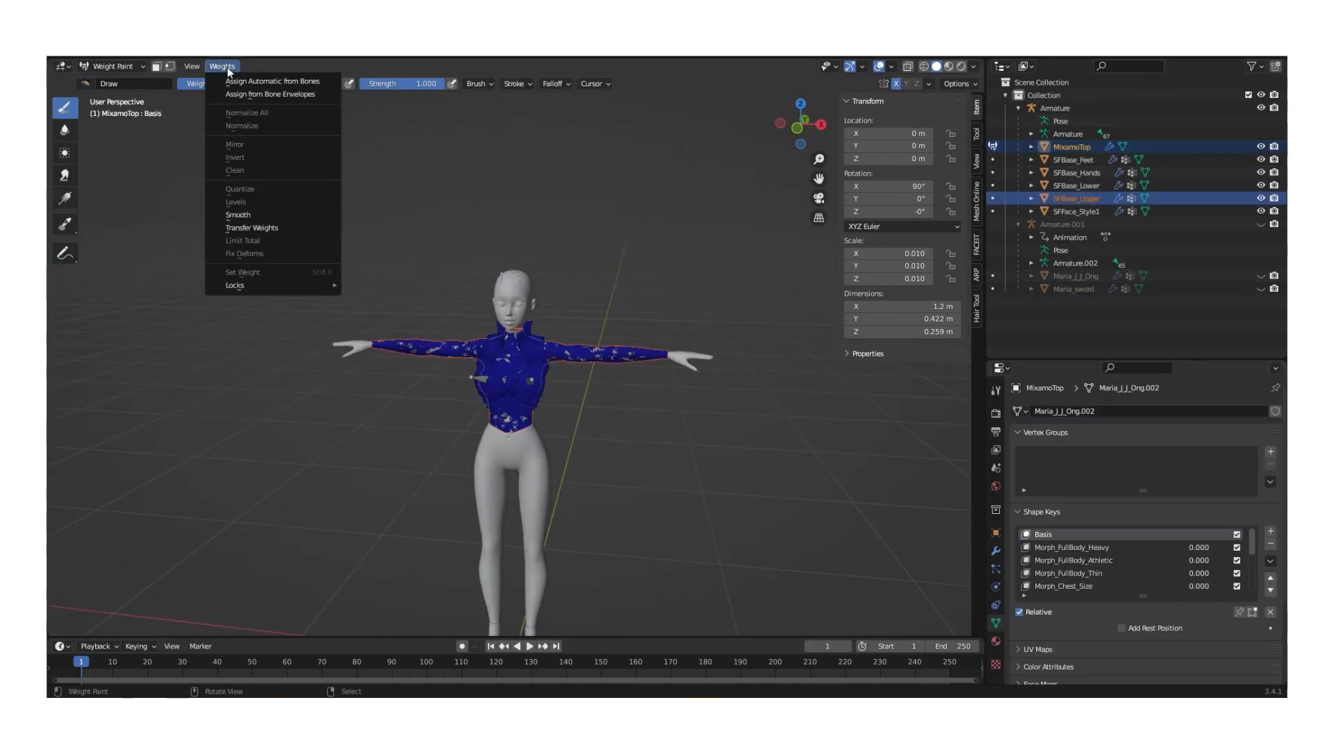
pyautogui.click(233, 226)
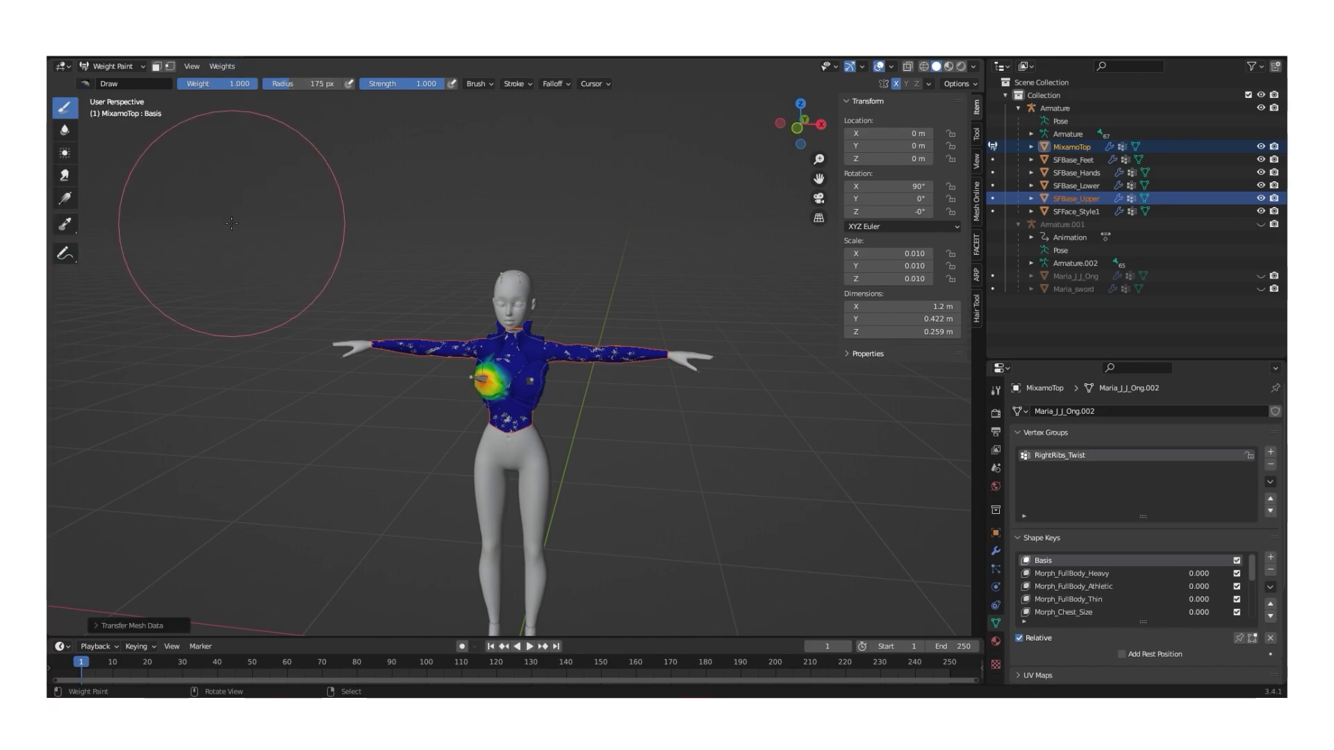
pyautogui.click(97, 627)
pyautogui.click(180, 578)
pyautogui.click(179, 607)
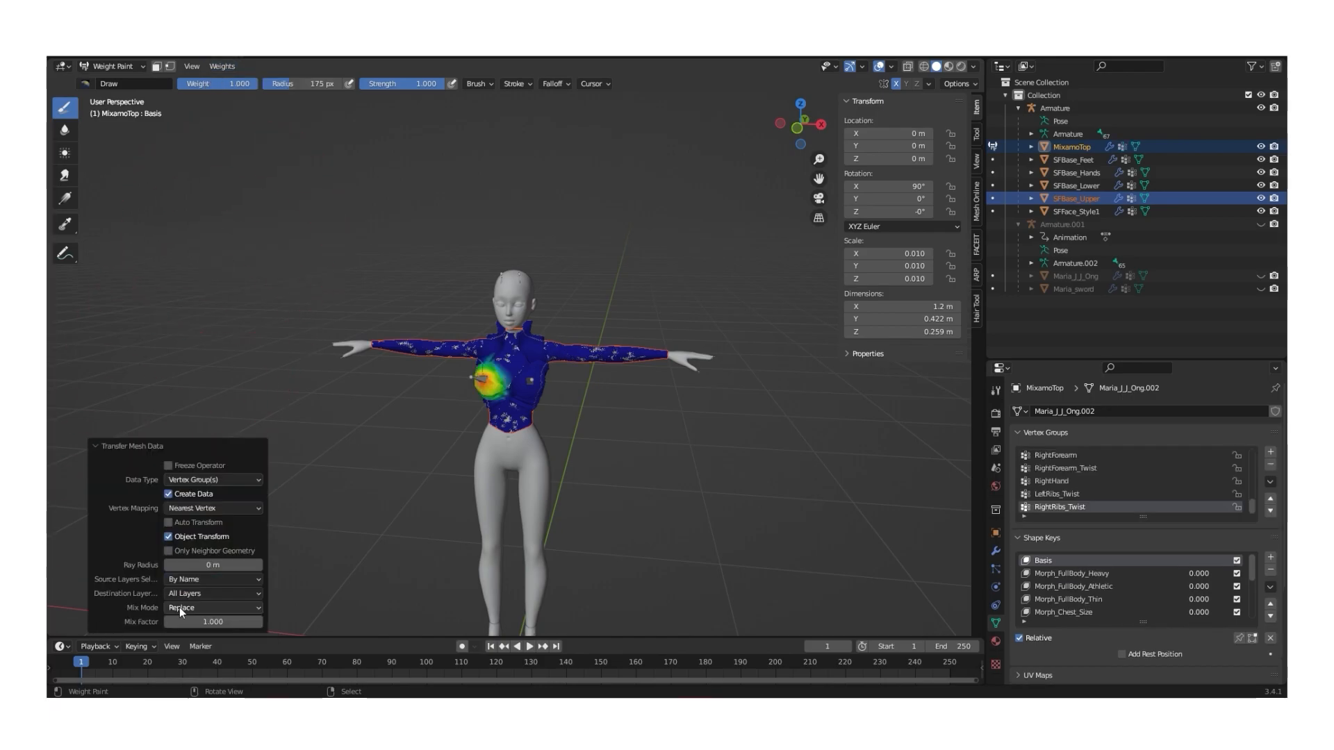
# - Check the transferred weights of LeftRibs_Twist, RightHand, RightForearm_Twist and RightForearm, and hide SFBase_Upper
pyautogui.click(1056, 494)
pyautogui.click(1051, 481)
pyautogui.click(1057, 468)
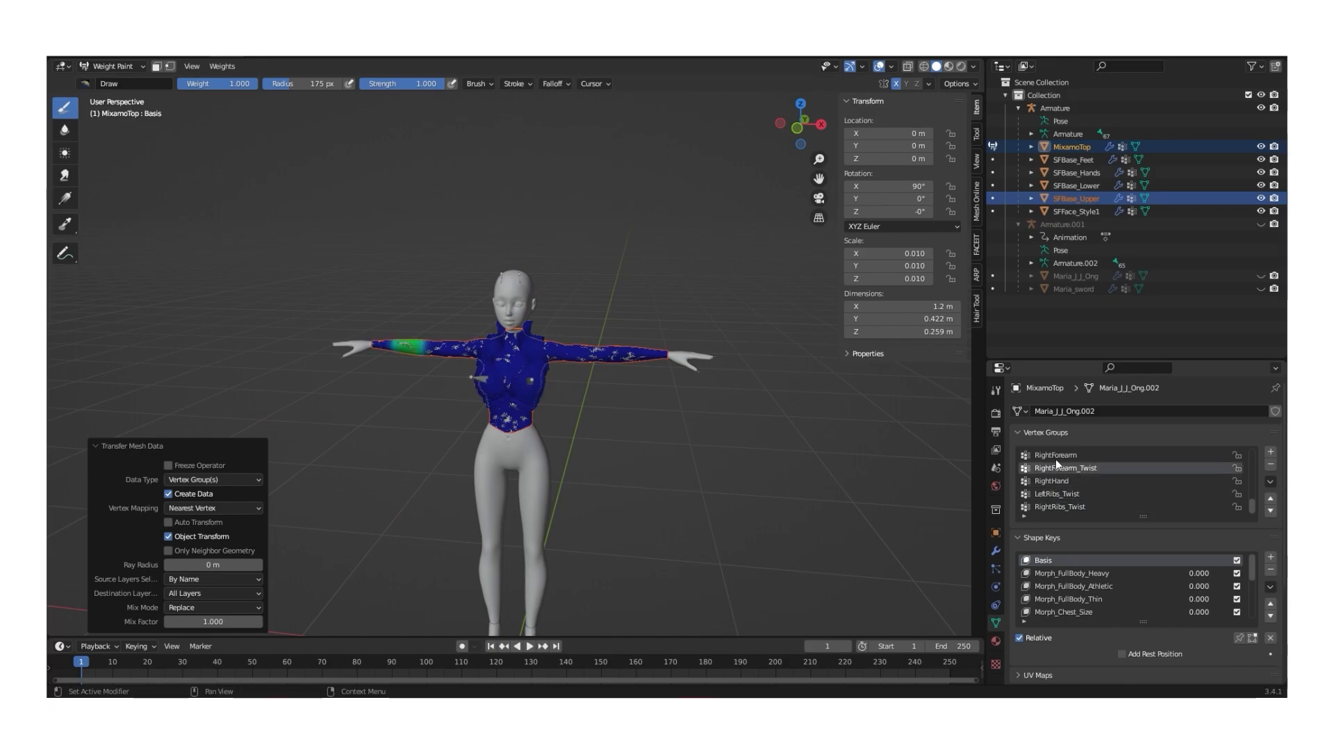
pyautogui.click(1055, 455)
pyautogui.click(1260, 198)
# - Return to Object Mode, select the Armature and display its bones in front of the meshes
pyautogui.click(1055, 107)
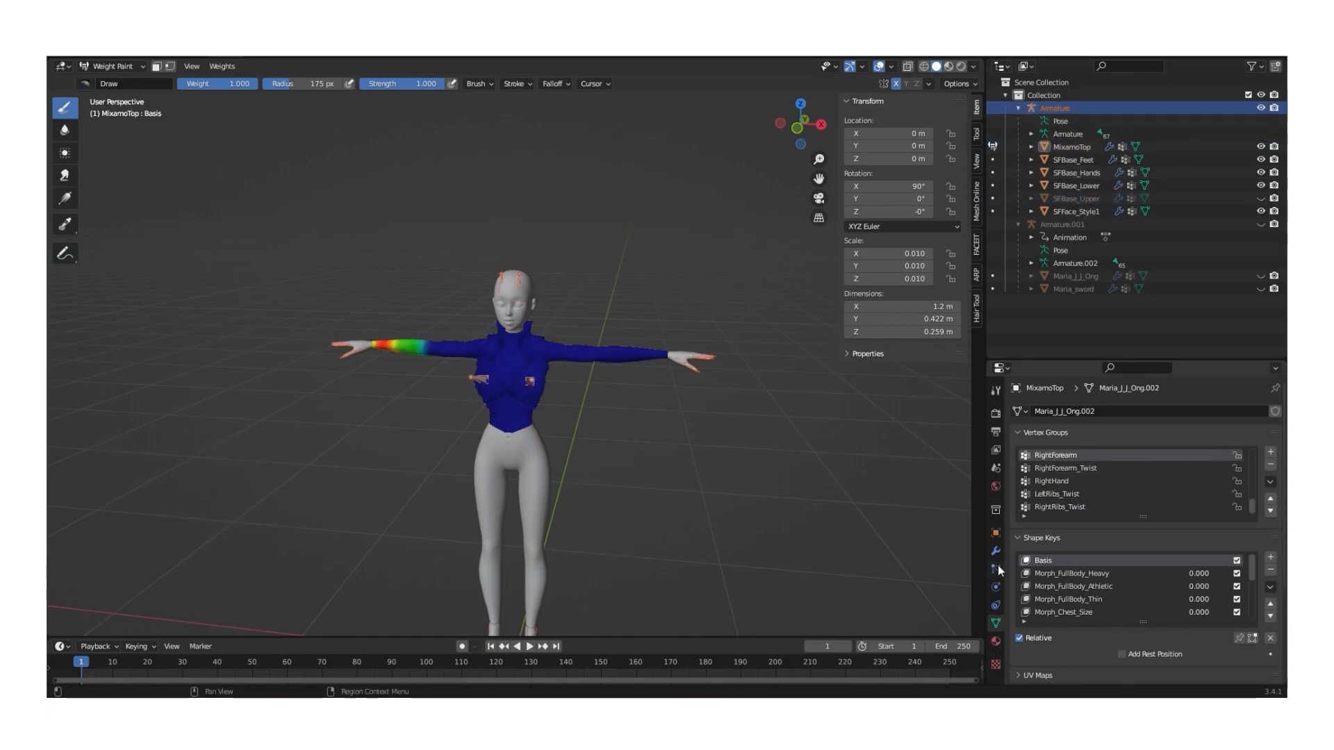
pyautogui.click(111, 66)
pyautogui.click(104, 82)
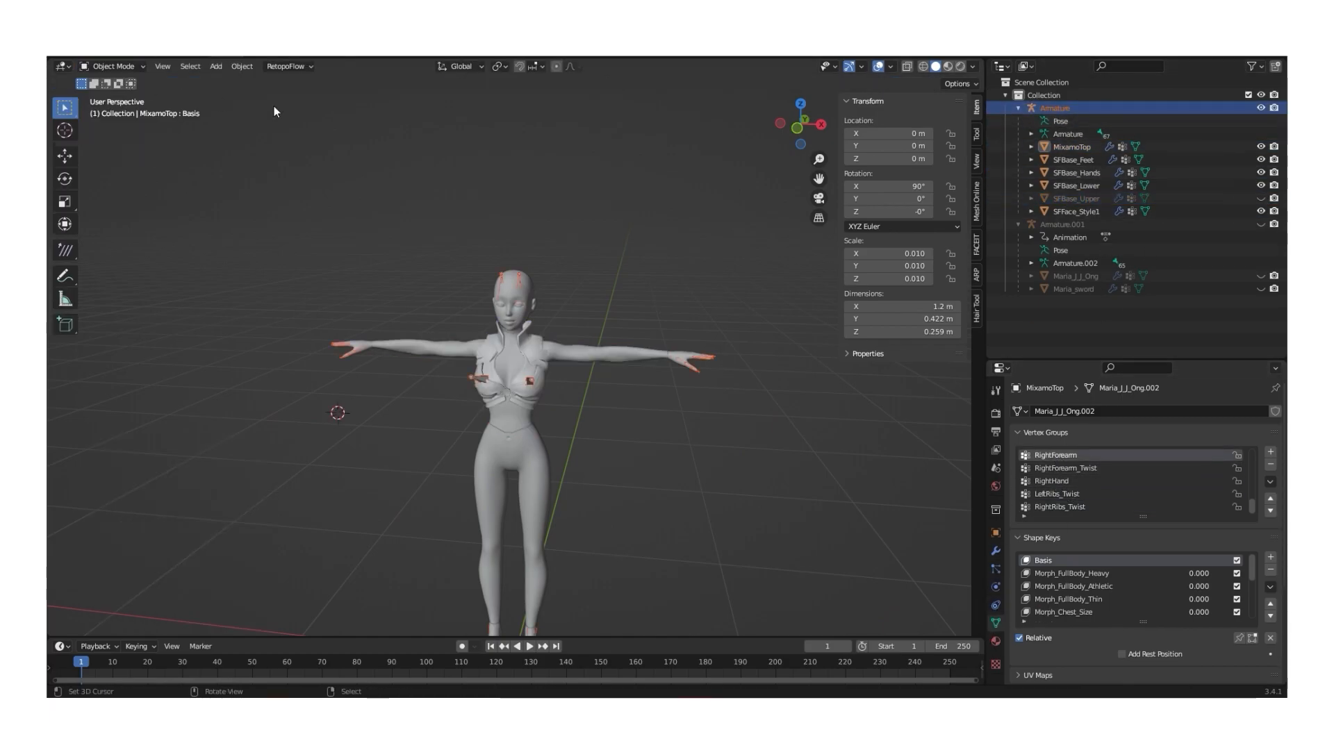
pyautogui.click(1055, 108)
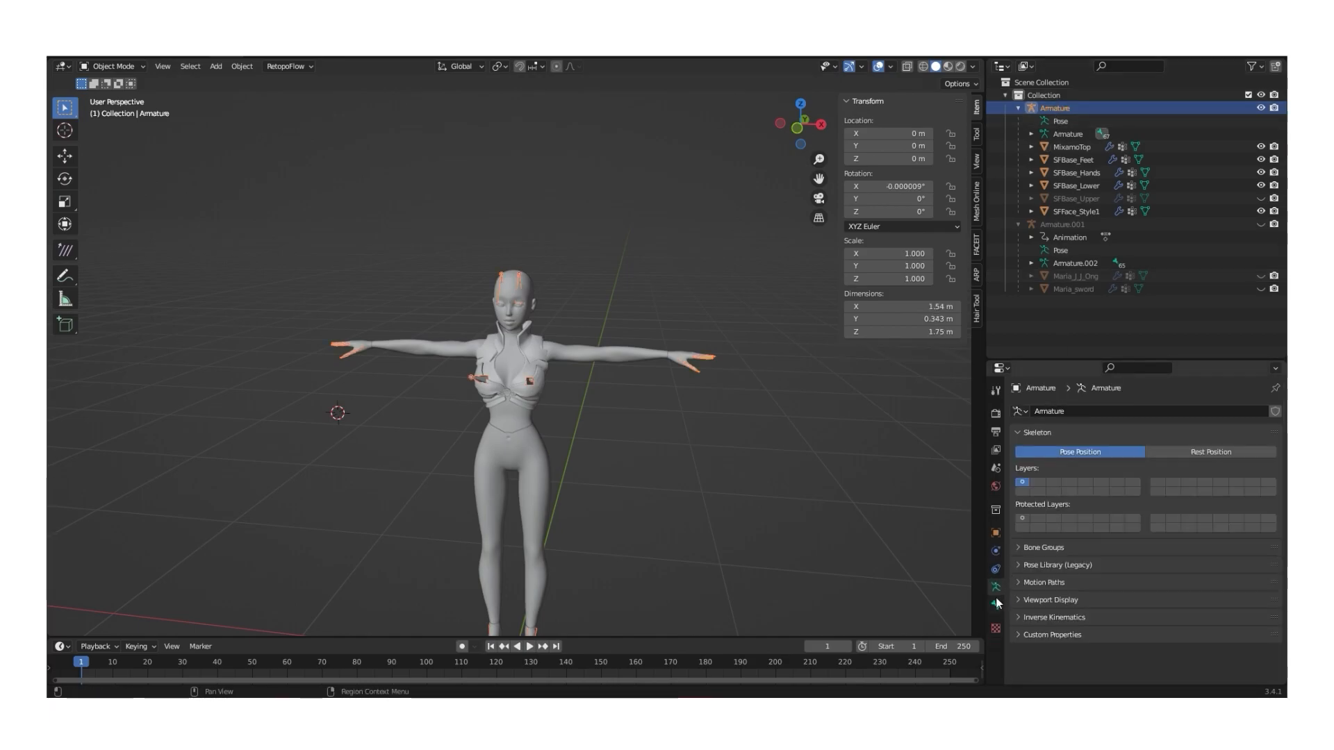
pyautogui.click(1045, 599)
pyautogui.click(1121, 678)
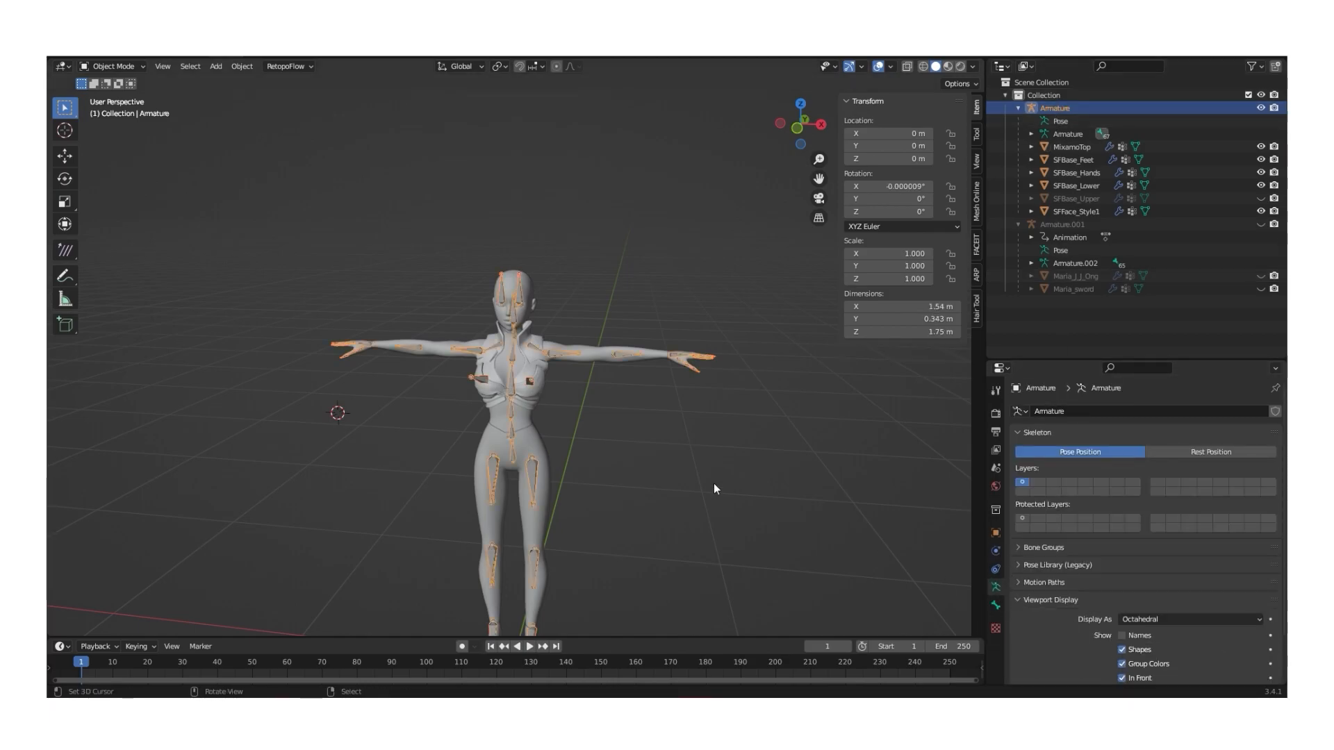
# - Test the top's deformation in Pose Mode by rotating the left arm and spine bones and moving the chest bone
pyautogui.scroll(4, 723, 465)
pyautogui.click(111, 66)
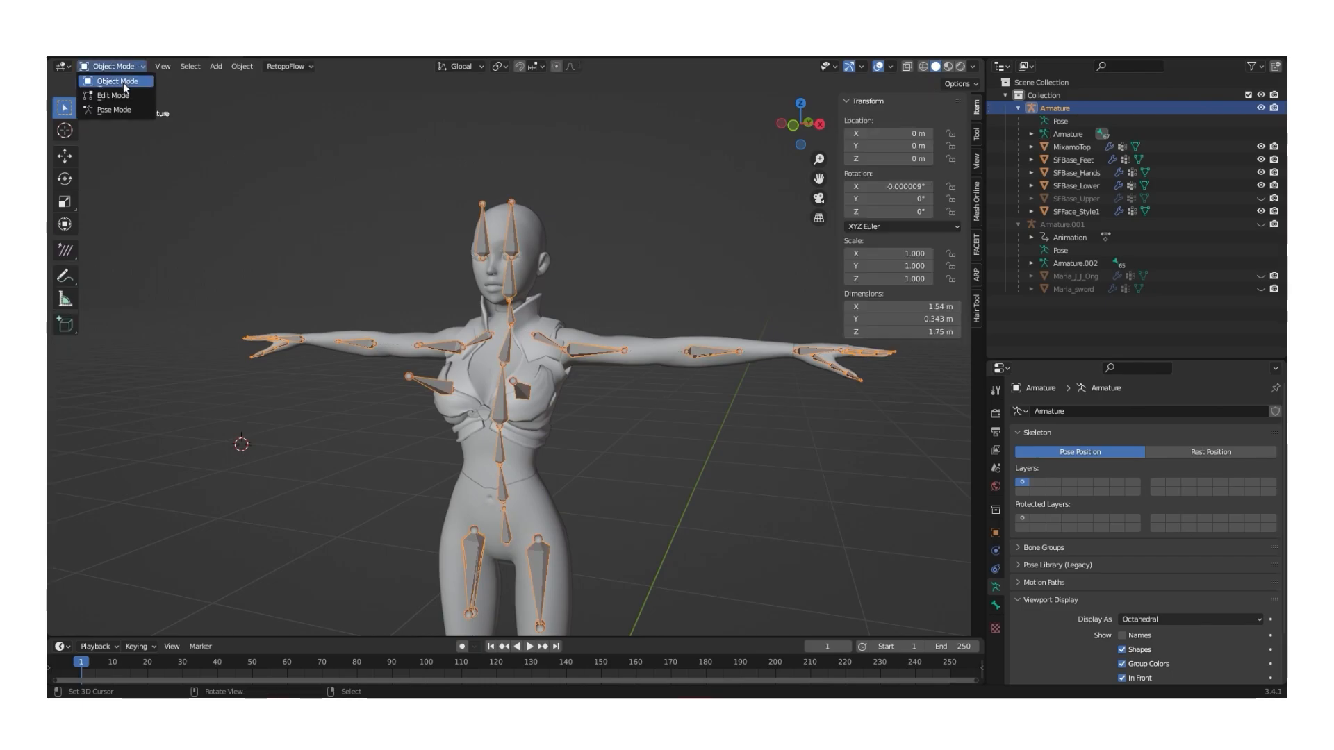
pyautogui.click(118, 109)
pyautogui.rightClick(589, 348)
pyautogui.press('r')
pyautogui.rightClick(590, 358)
pyautogui.rightClick(500, 406)
pyautogui.press('r')
pyautogui.rightClick(518, 393)
pyautogui.rightClick(523, 388)
pyautogui.press('g')
pyautogui.rightClick(519, 378)
# - Test rotating the upper spine bone about X and the RightArm bone, cancel both poses and return to Object Mode
pyautogui.rightClick(507, 347)
pyautogui.press('r')
pyautogui.press('x')
pyautogui.rightClick(567, 410)
pyautogui.moveTo(567, 410); pyautogui.dragTo(611, 389, button='middle')
pyautogui.rightClick(438, 351)
pyautogui.press('r')
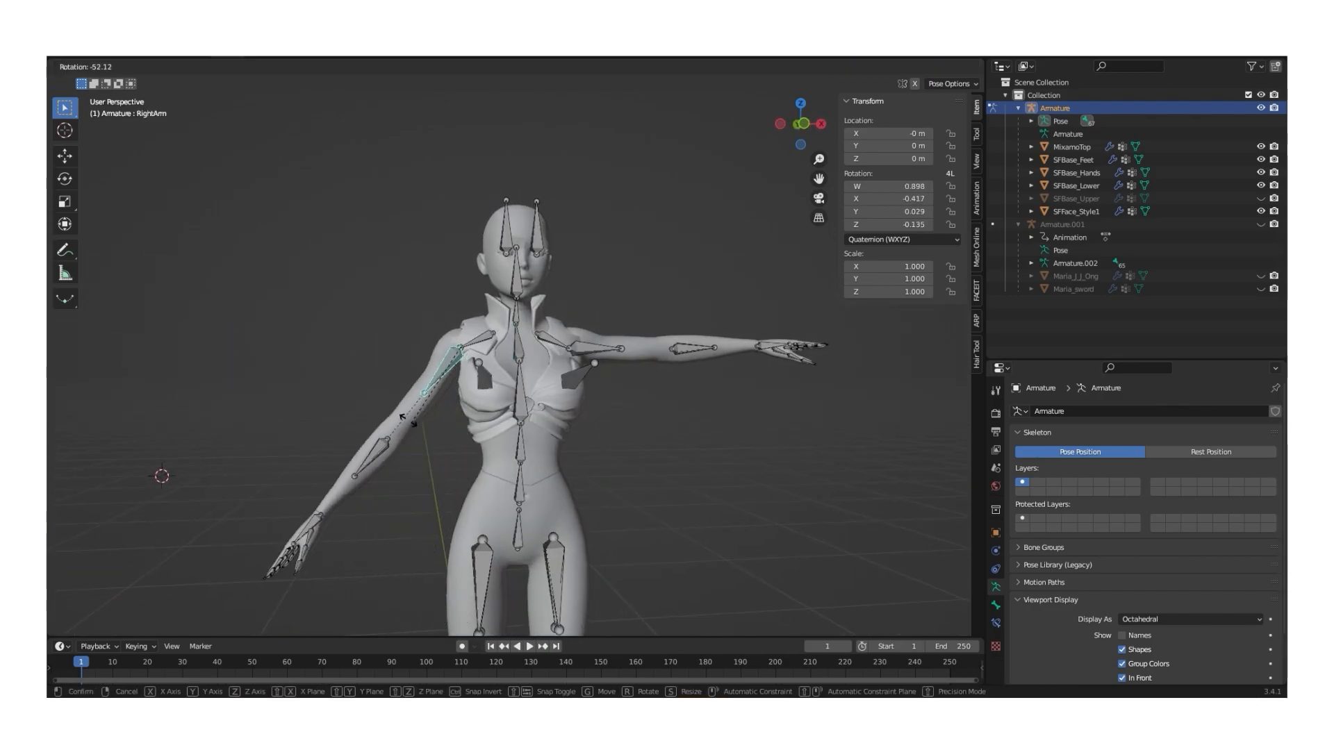
pyautogui.rightClick(414, 425)
pyautogui.scroll(-4, 411, 375)
pyautogui.hotkey('ctrl', 'Tab')
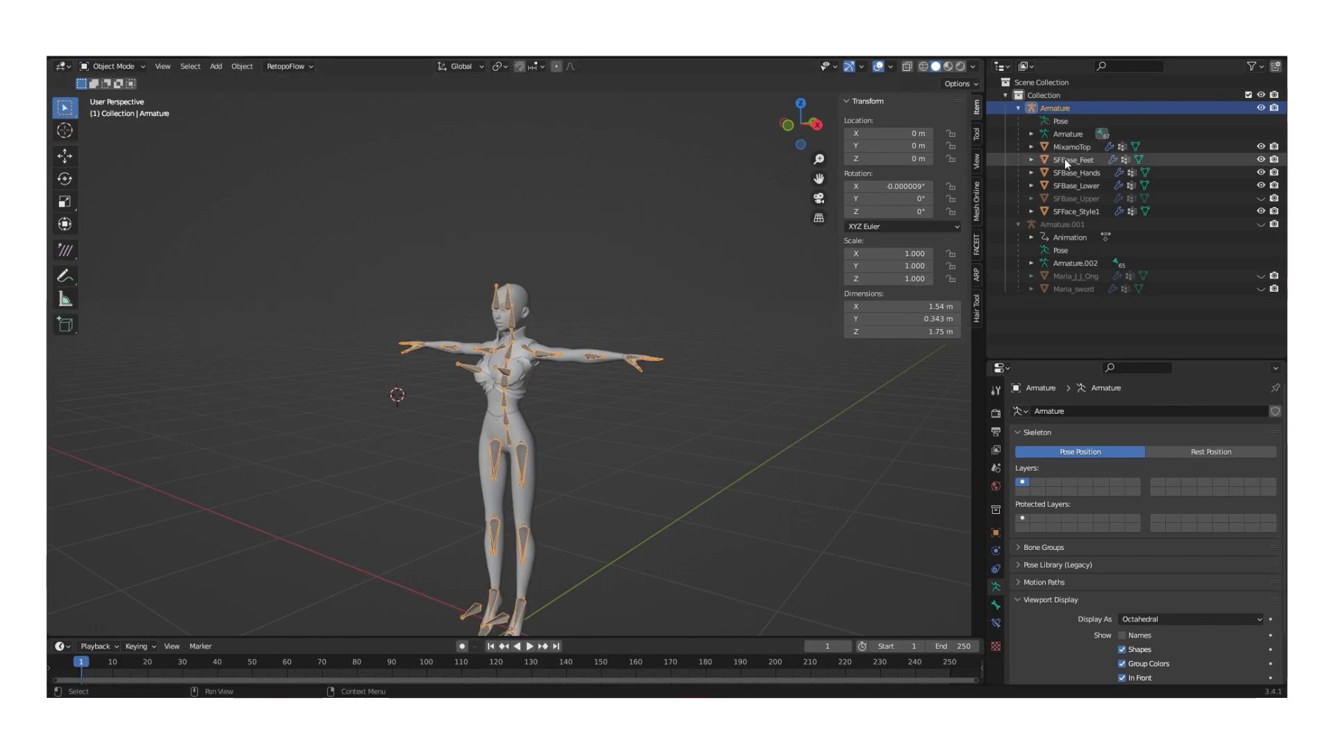
# - Export the selected Armature and MixamoTop as MixamoTestTop.fbx, limited to the Armature and Mesh object types
pyautogui.keyDown('ctrl'); pyautogui.click(1071, 146); pyautogui.keyUp('ctrl')
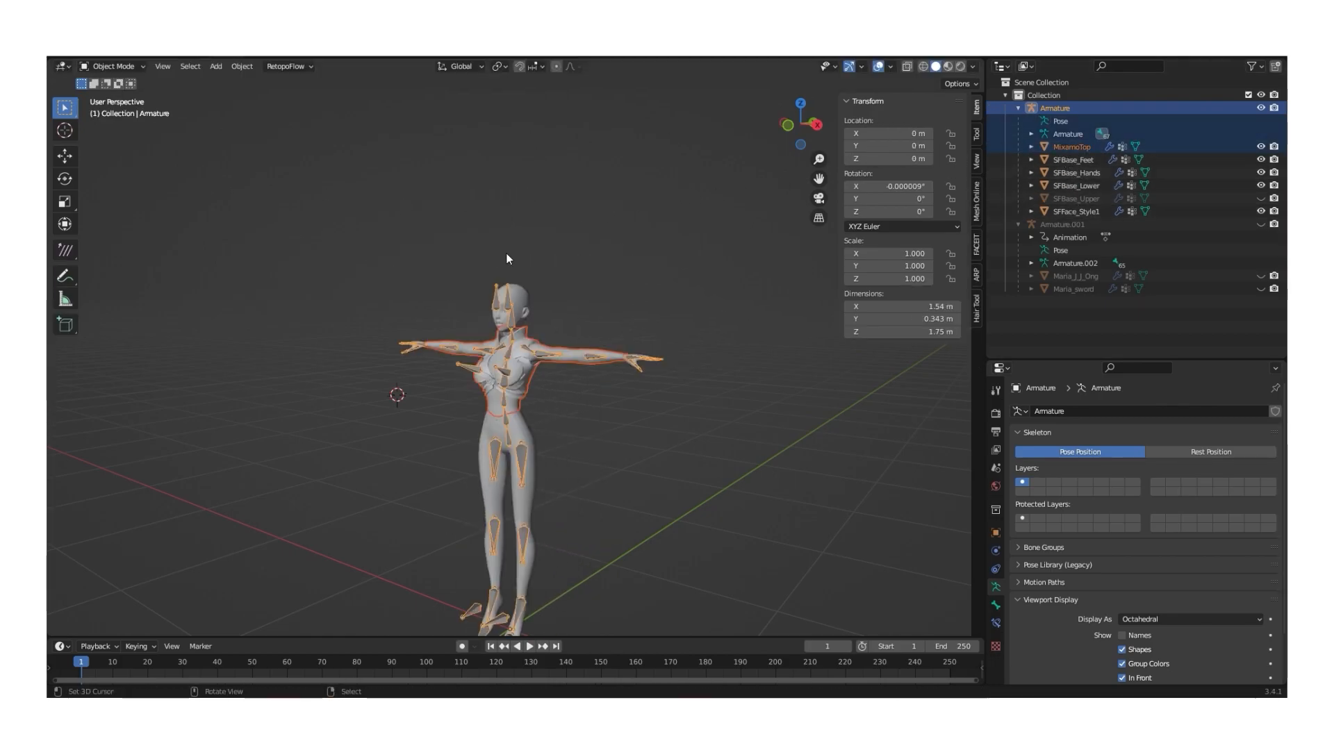
pyautogui.keyDown('ctrl'); pyautogui.click(1071, 146); pyautogui.keyUp('ctrl')
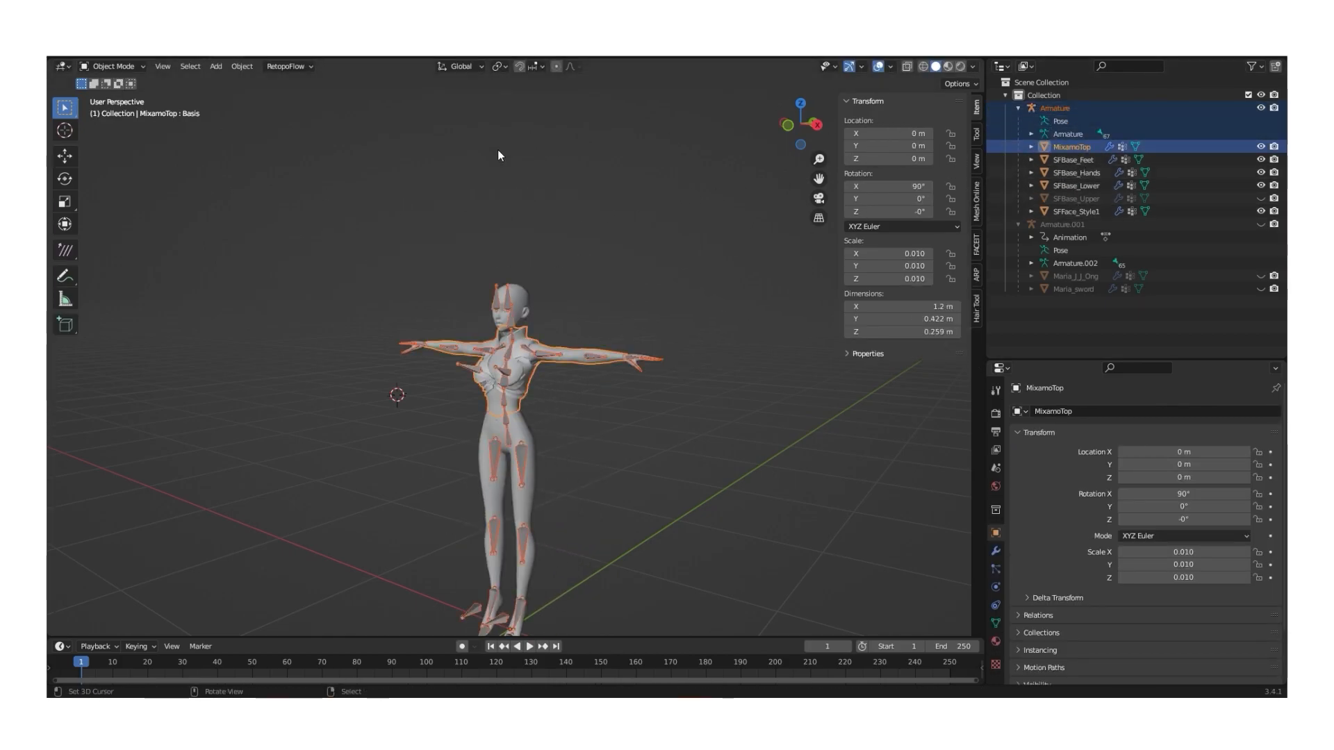
pyautogui.press('F4')
pyautogui.moveTo(139, 291)
pyautogui.click(365, 364)
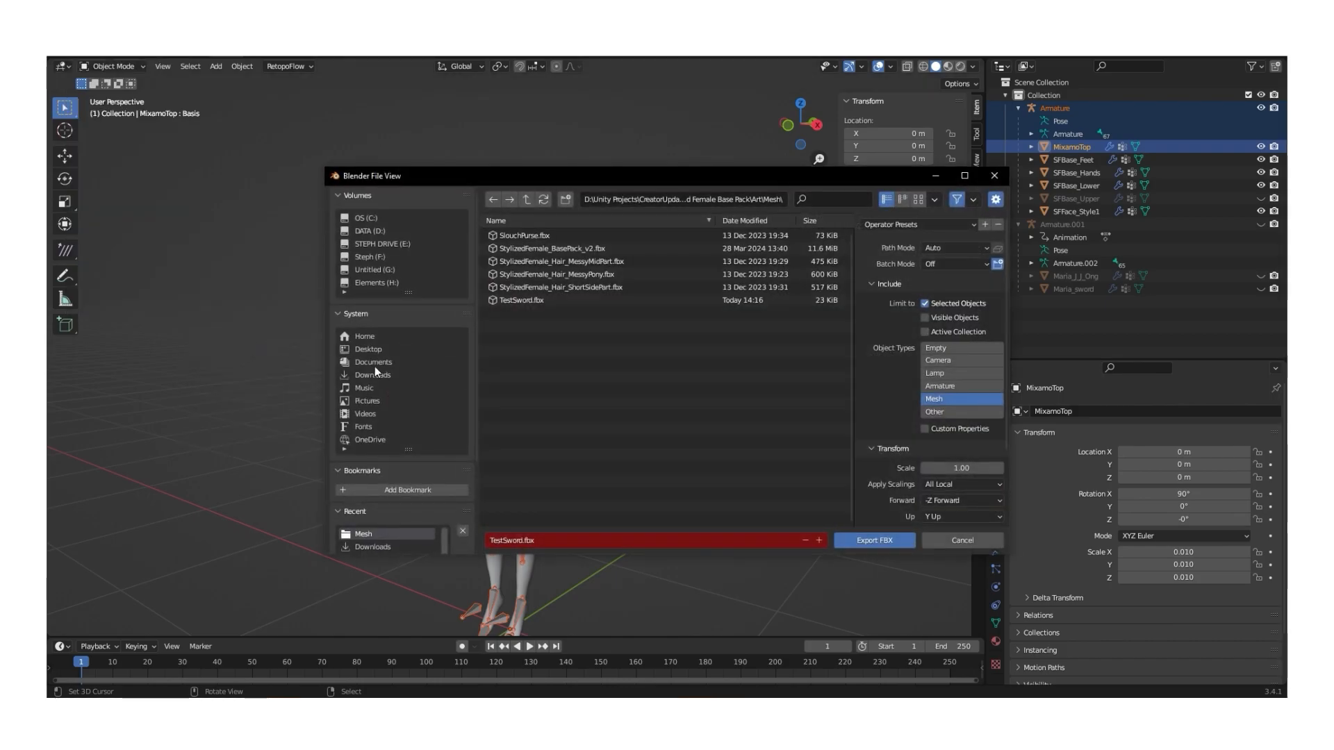
pyautogui.write('Mixamo')
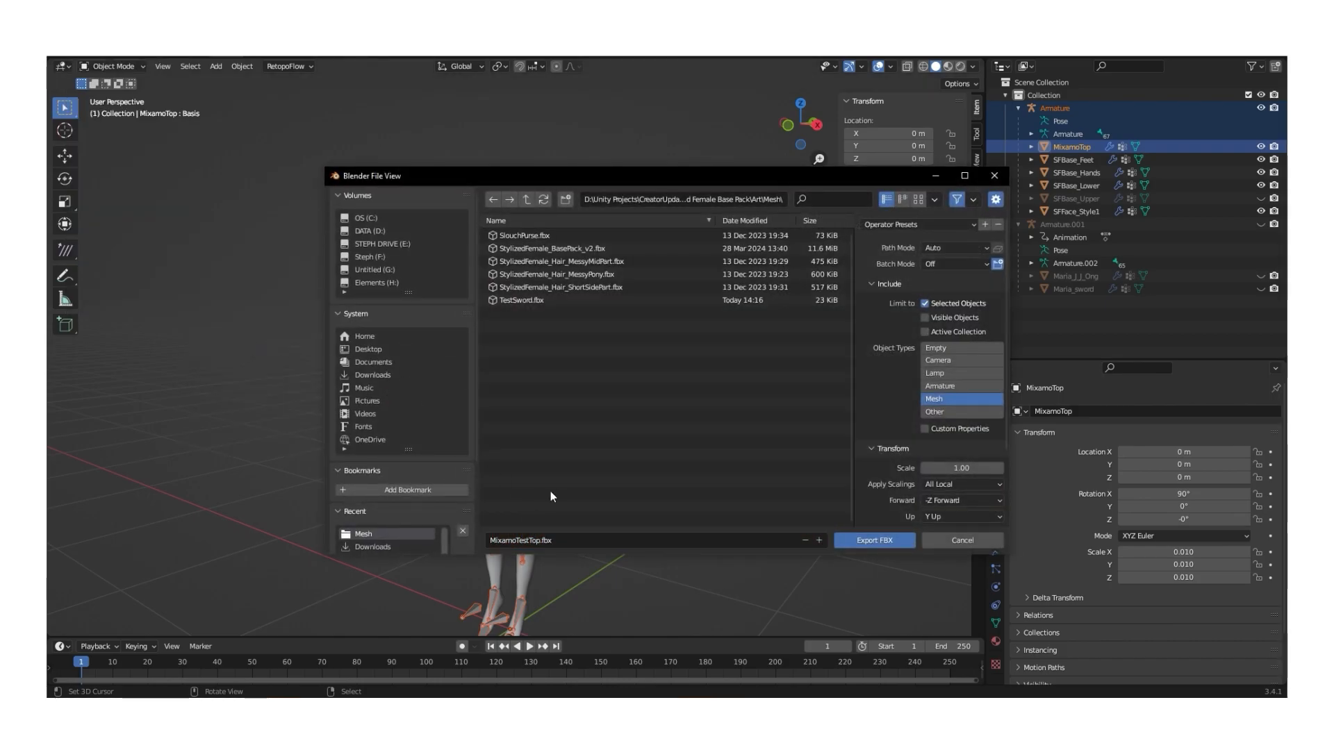
pyautogui.keyDown('shift'); pyautogui.click(941, 386); pyautogui.keyUp('shift')
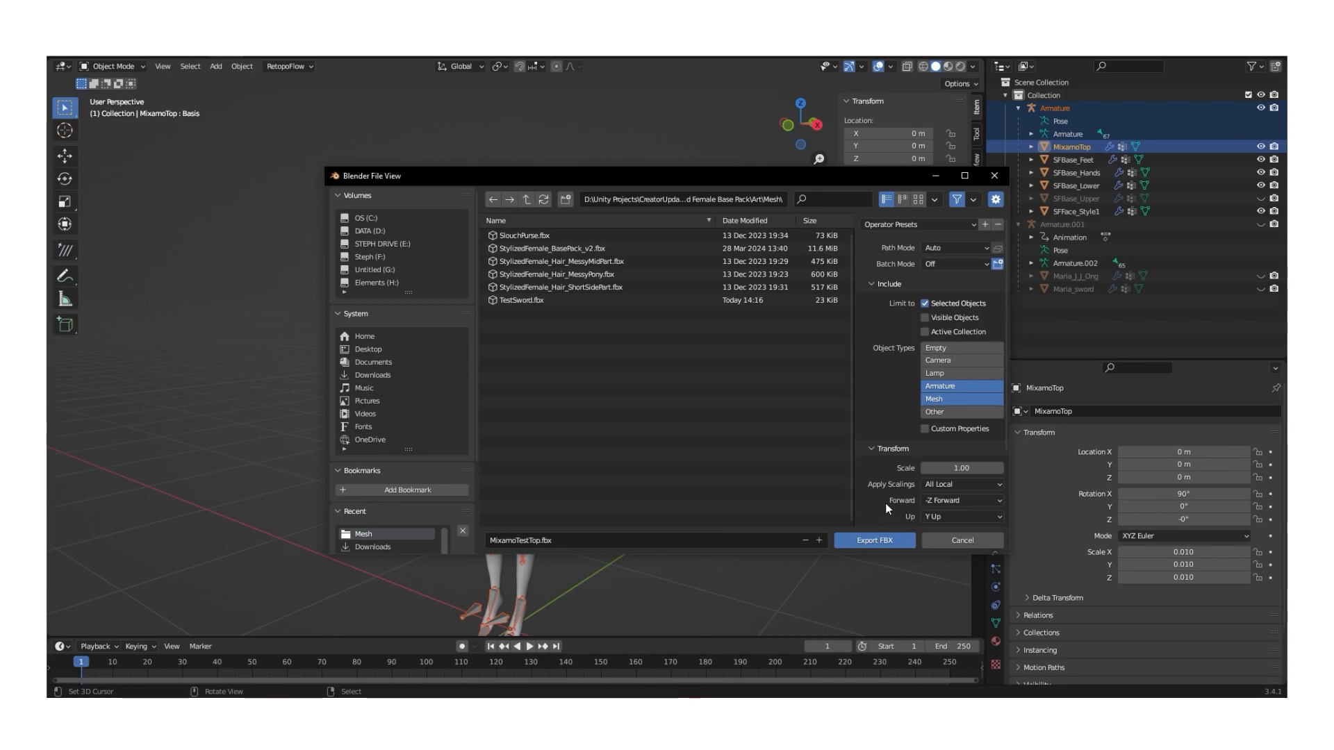
pyautogui.scroll(-5, 878, 489)
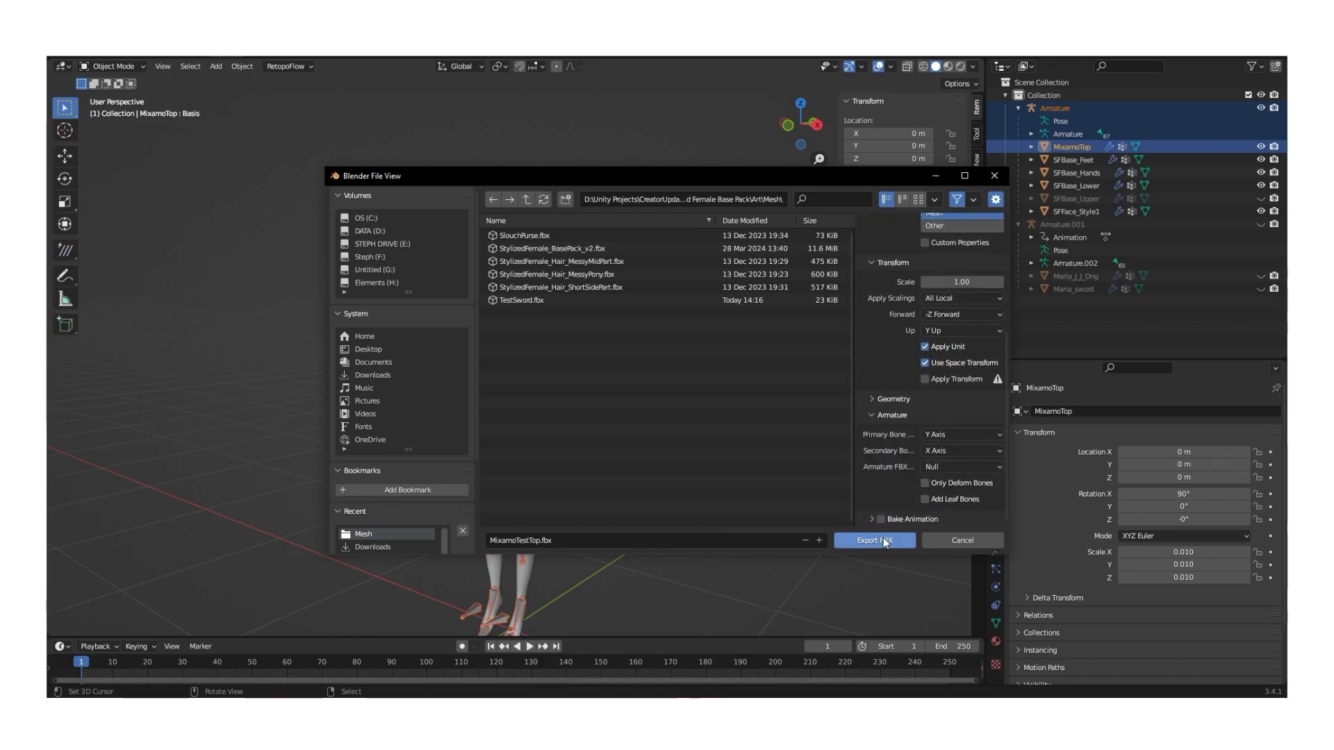
pyautogui.click(874, 541)
# - Switch to Unity and select the imported MixamoTestTop model in the base pack's Art/Mesh folder
pyautogui.scroll(-2, 166, 627)
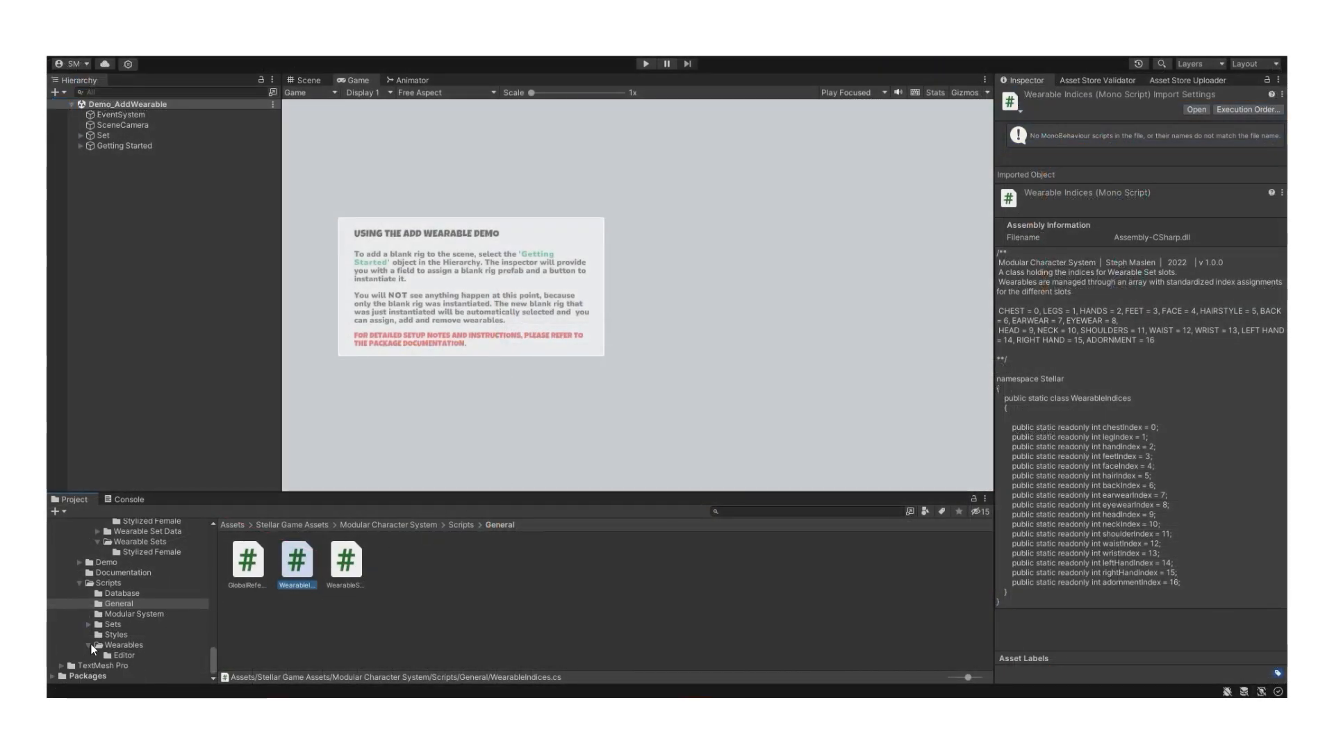
pyautogui.scroll(3, 74, 661)
pyautogui.scroll(10, 73, 661)
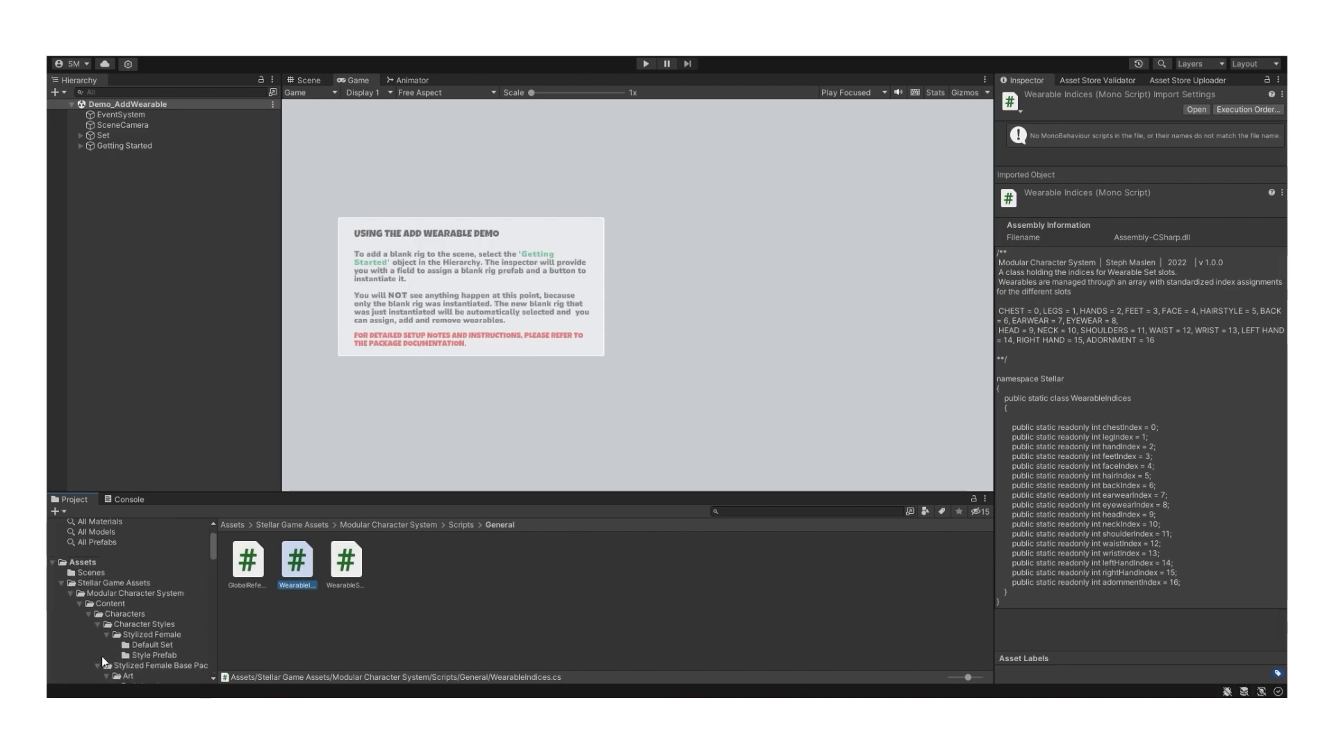
pyautogui.scroll(-4, 102, 659)
pyautogui.click(134, 609)
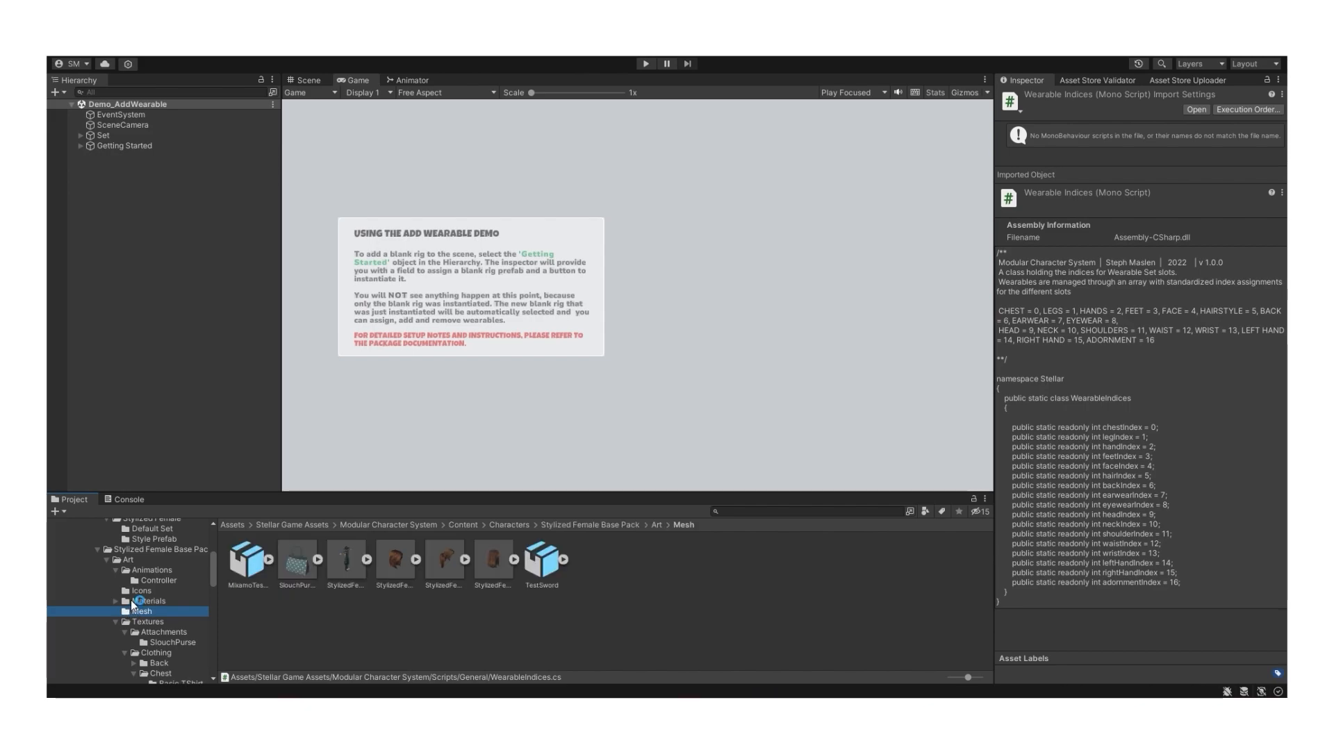
pyautogui.click(251, 571)
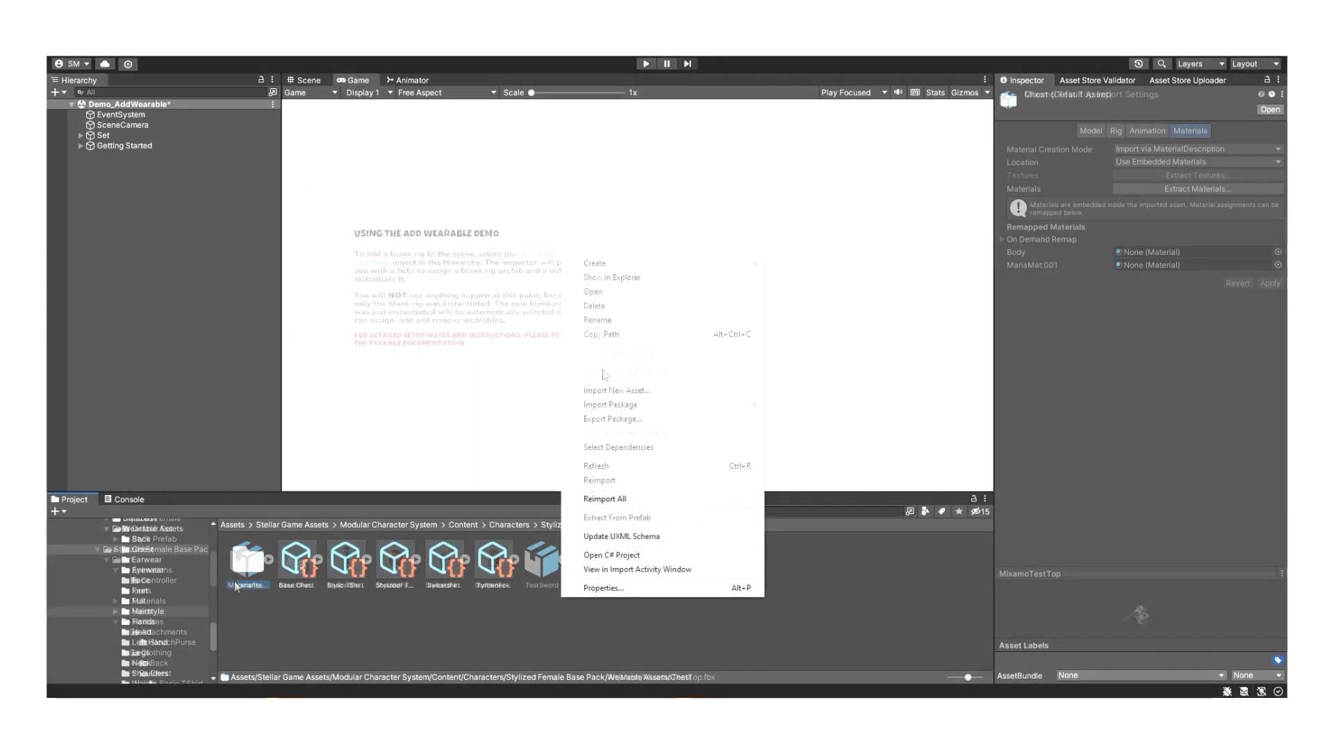
# - Create a Modular Character System clothing wearable named MixamoChest in the Wearable Assets/Chest folder
pyautogui.moveTo(695, 263)
pyautogui.moveTo(834, 105)
pyautogui.moveTo(1009, 148)
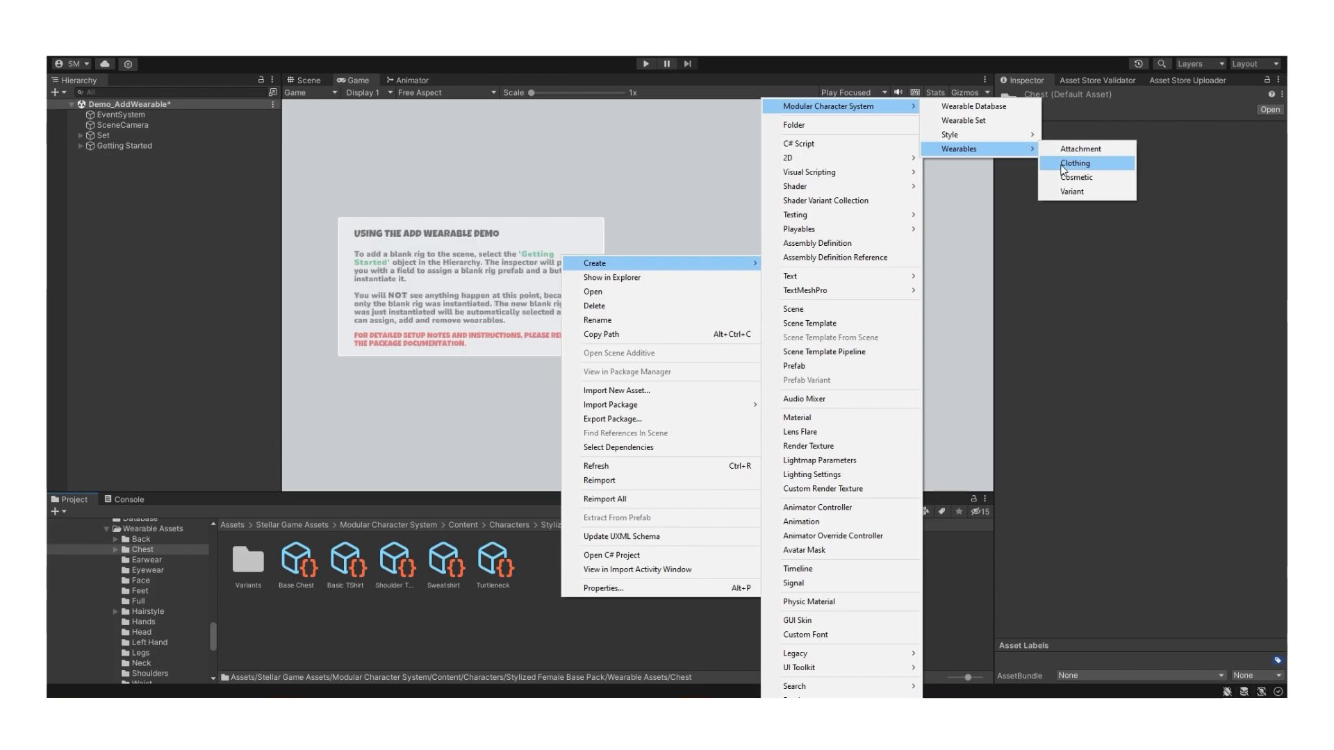
pyautogui.click(1075, 162)
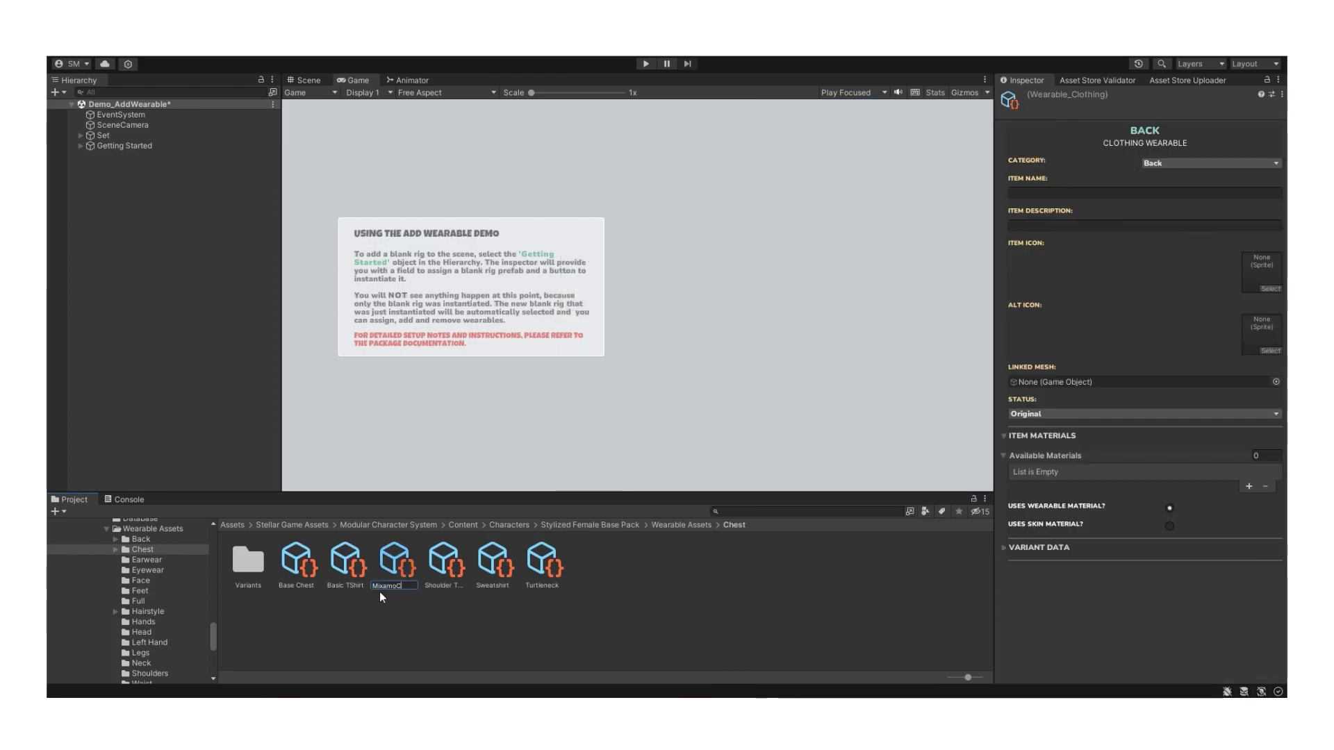
pyautogui.write('MixamoChest')
pyautogui.press('Return')
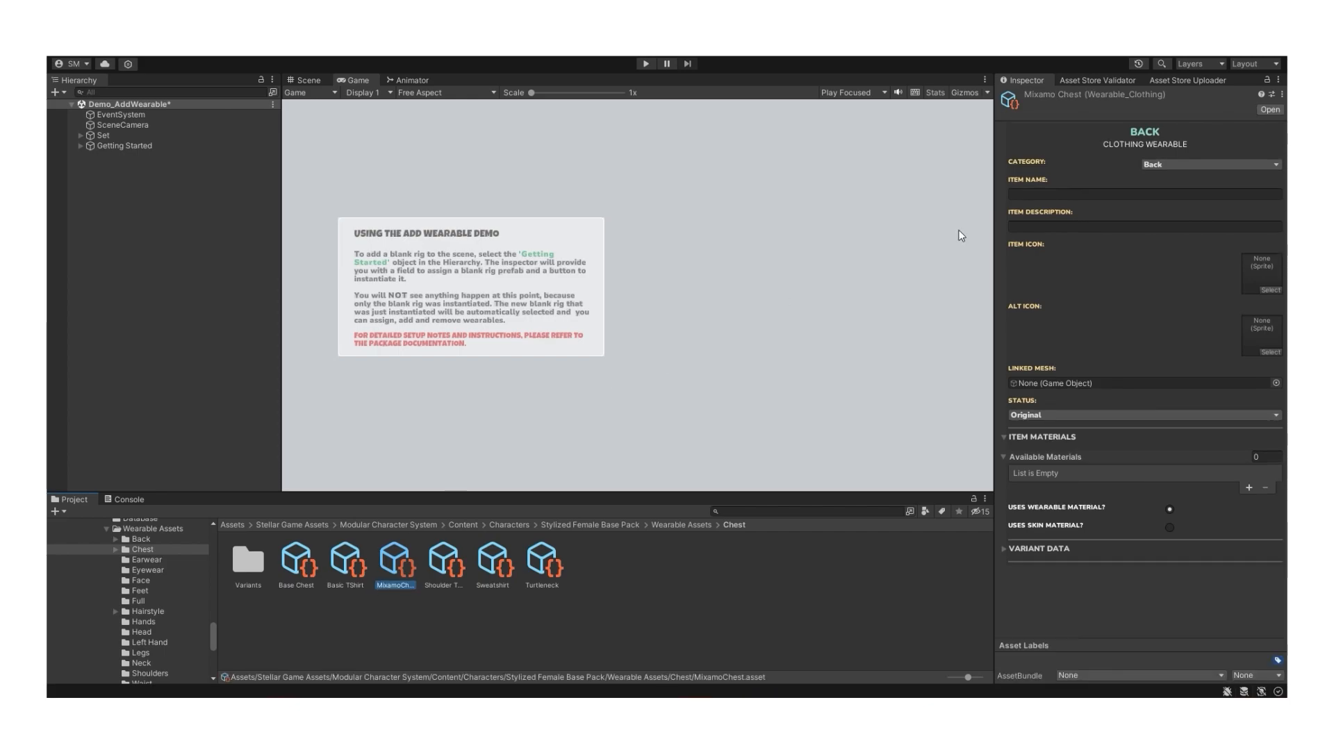
# - Set the wearable's item name to Mixamo Chest and assign the long-sleeved top sprites as its icon and alt icon
pyautogui.click(1070, 192)
pyautogui.write('Mixamo Chest')
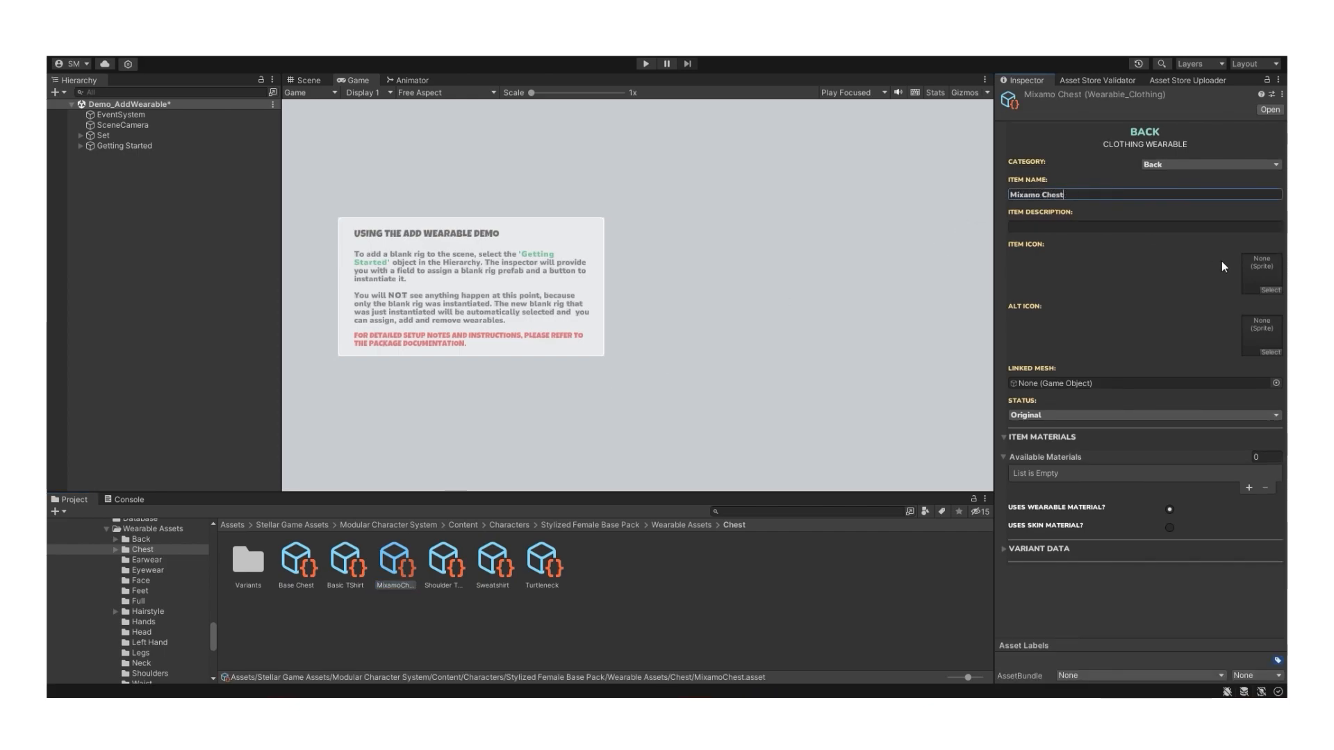
pyautogui.click(1268, 287)
pyautogui.doubleClick(1110, 246)
pyautogui.click(1267, 347)
pyautogui.doubleClick(1071, 272)
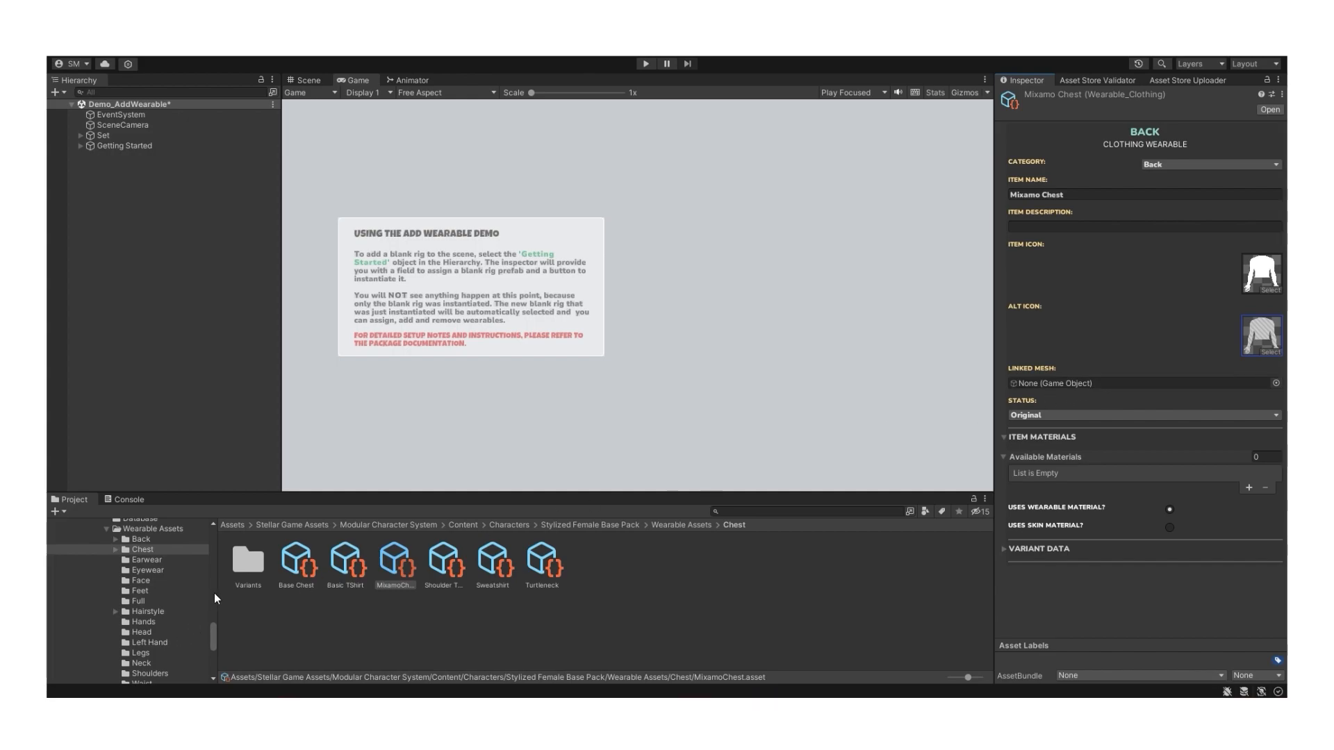
# - Lock the inspector on the wearable and assign MixamoTop from the MixamoTestTop model as its linked mesh
pyautogui.click(1266, 81)
pyautogui.scroll(5, 159, 601)
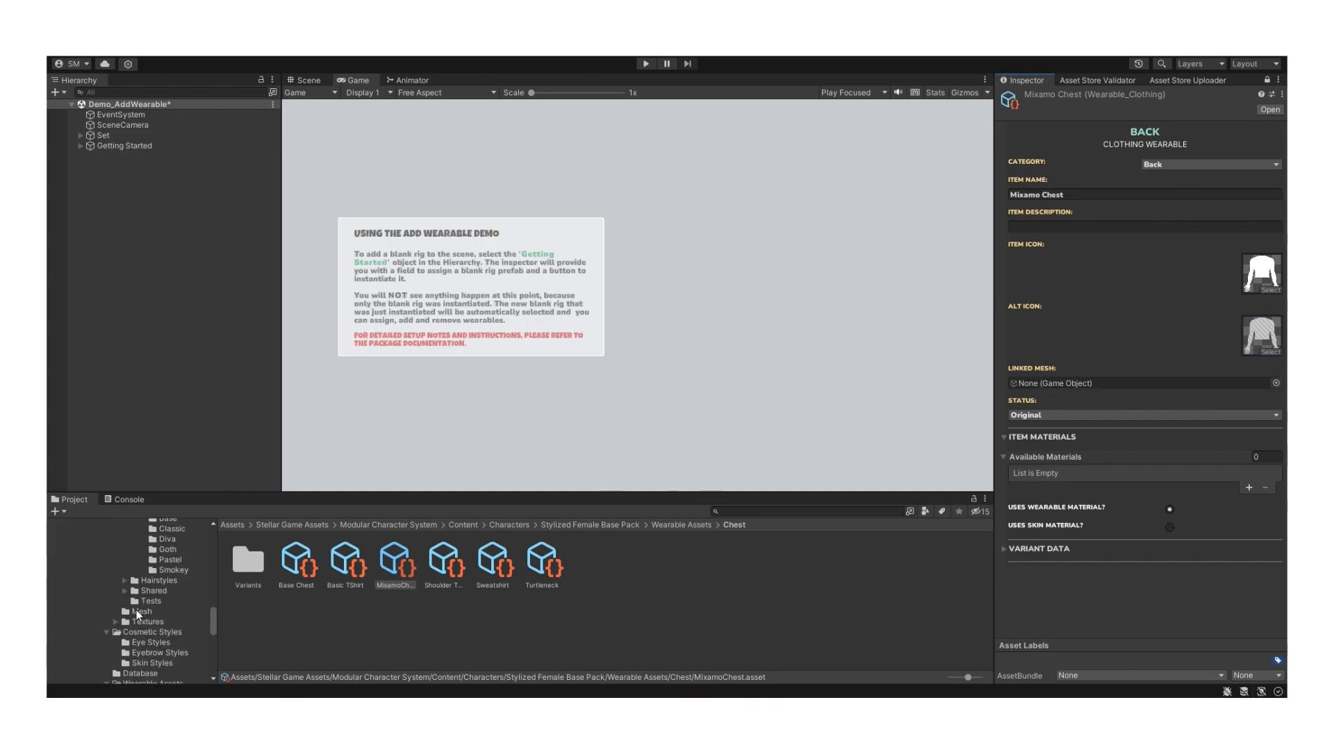
pyautogui.click(138, 611)
pyautogui.click(245, 548)
pyautogui.moveTo(479, 600); pyautogui.dragTo(1048, 389)
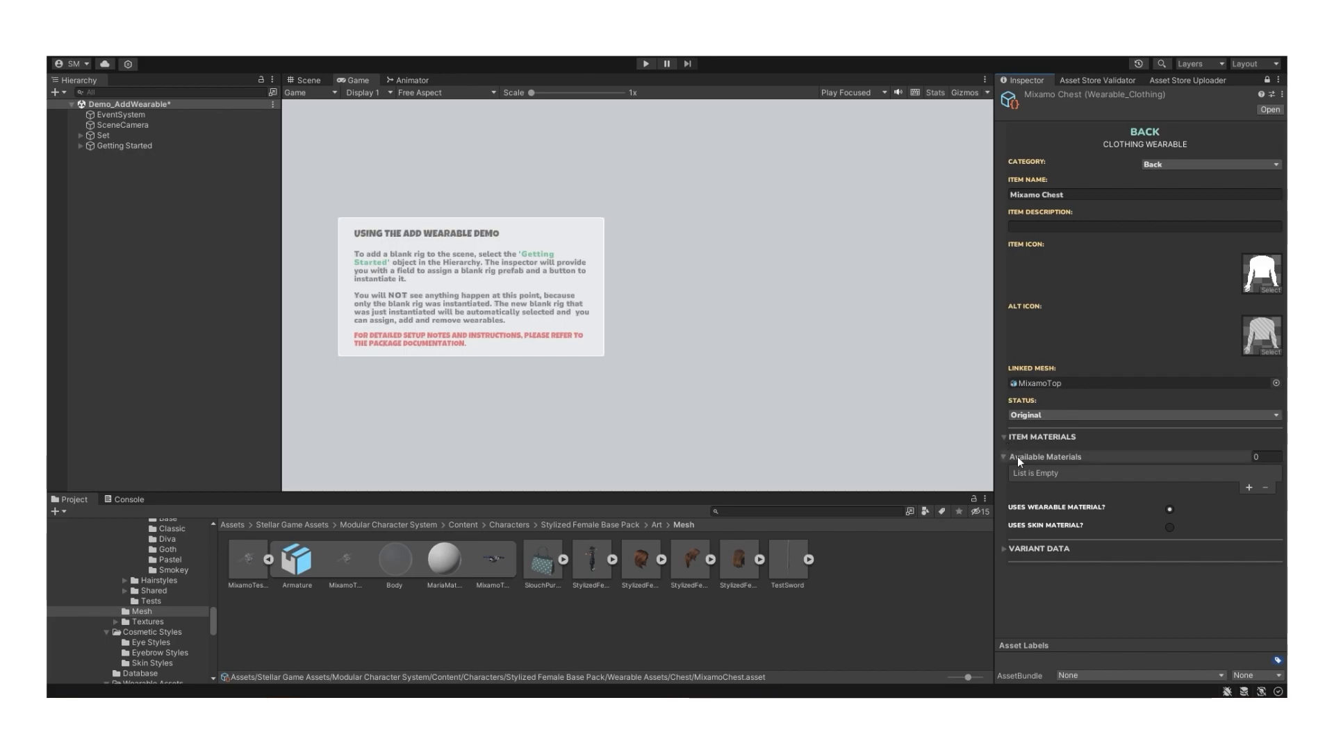
# - Add the MixamoTop material from the Materials/Tests folder to the wearable's available materials
pyautogui.scroll(-6, 167, 602)
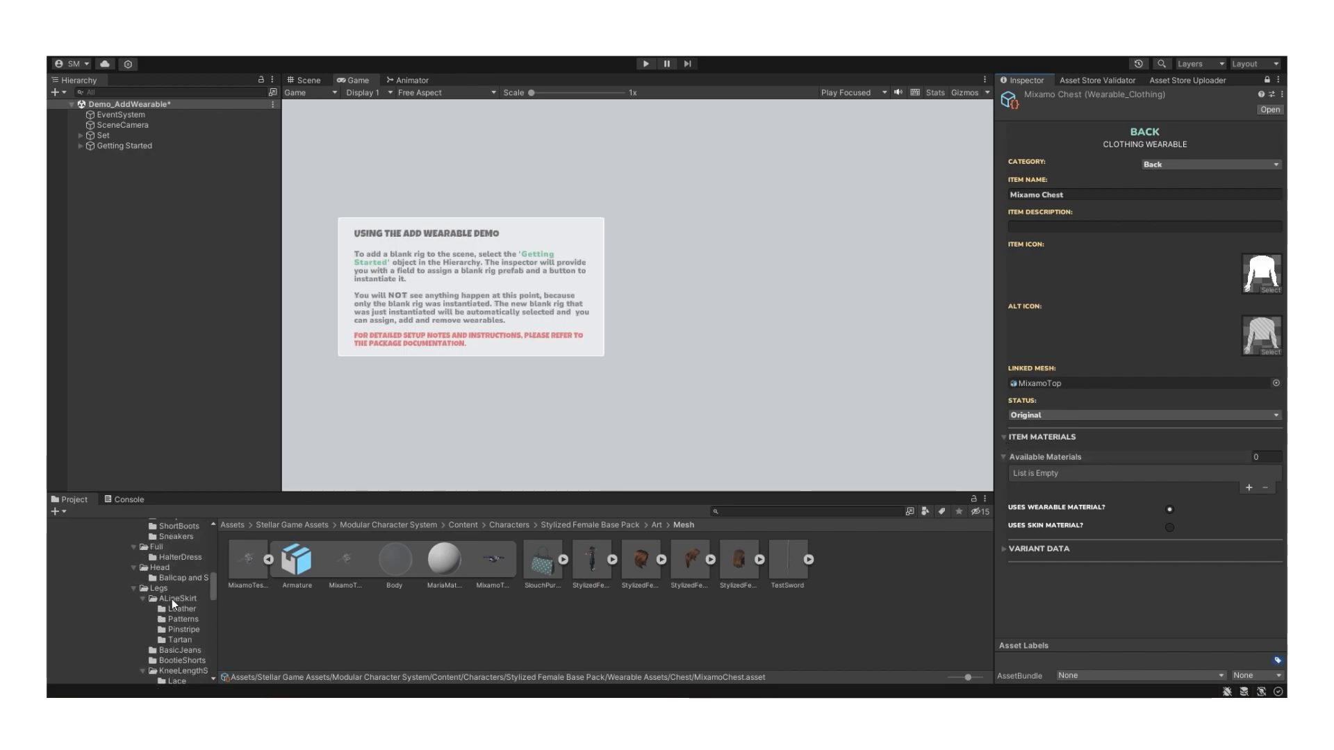
pyautogui.scroll(4, 173, 602)
pyautogui.click(168, 622)
pyautogui.click(148, 602)
pyautogui.click(493, 562)
pyautogui.doubleClick(489, 564)
pyautogui.moveTo(263, 564); pyautogui.dragTo(1077, 459)
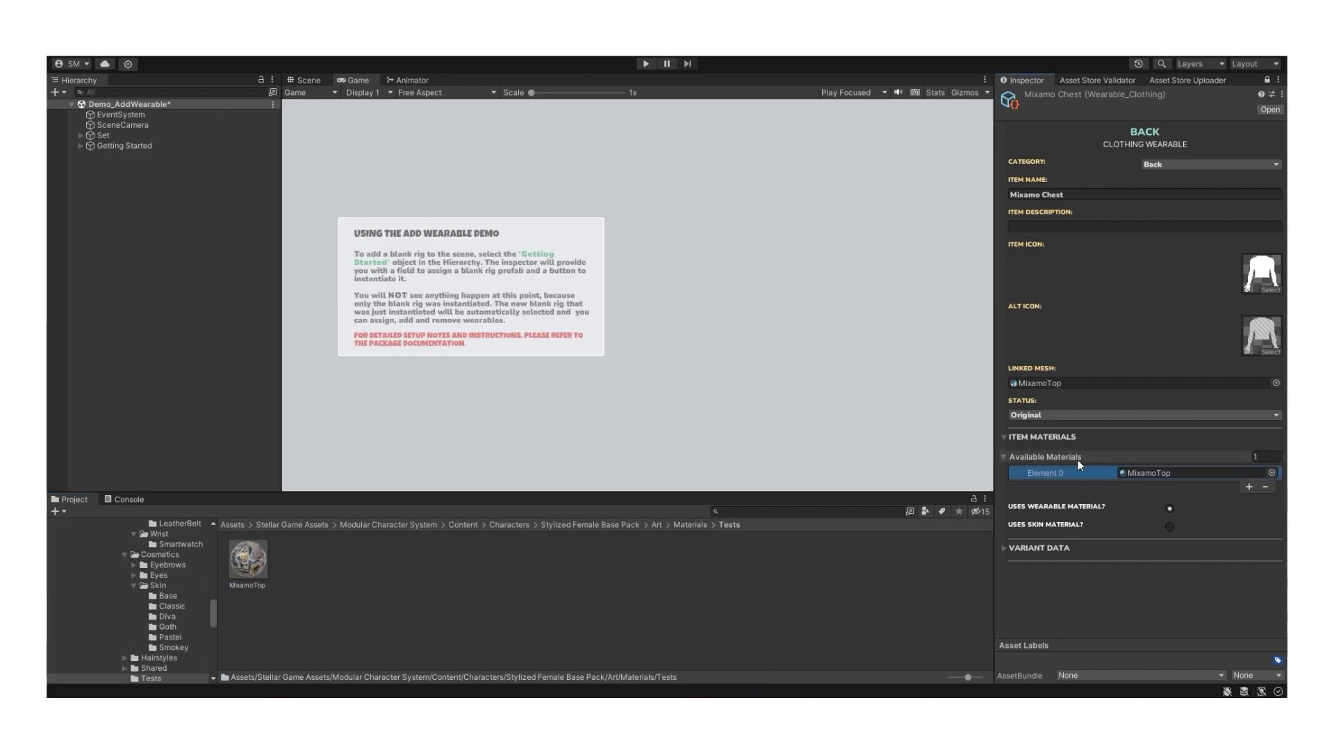
# - Enable skin material use on the Mixamo Chest wearable, and place the MixamoTestTop model in the scene to inspect MixamoTop's material order
pyautogui.click(1169, 527)
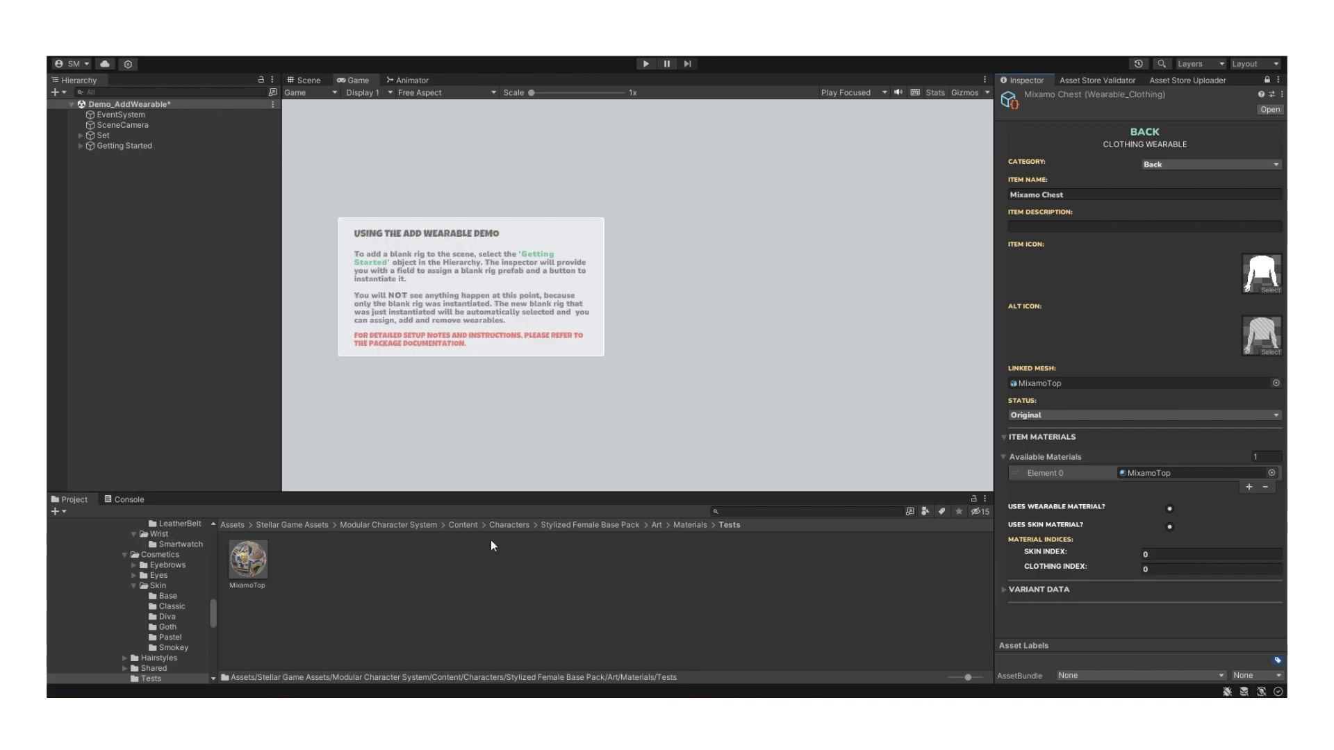
pyautogui.scroll(-10, 191, 589)
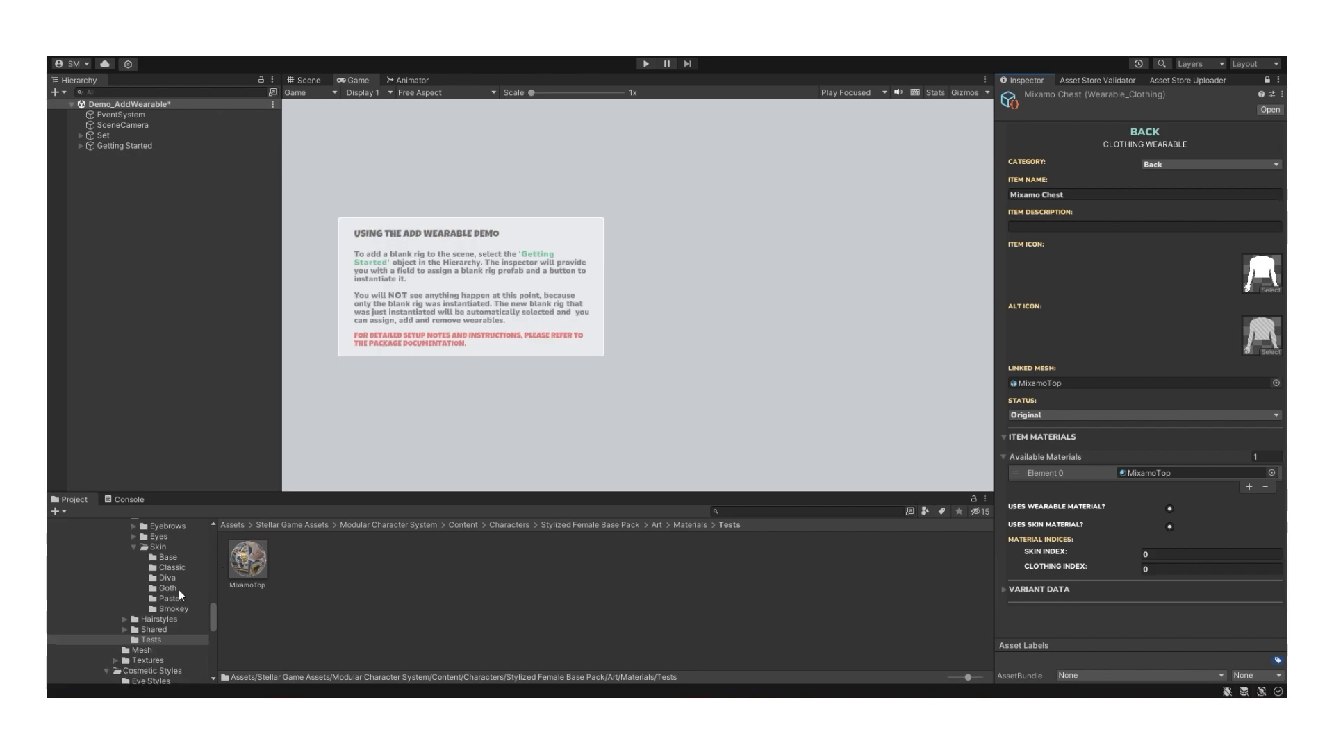
pyautogui.scroll(8, 180, 590)
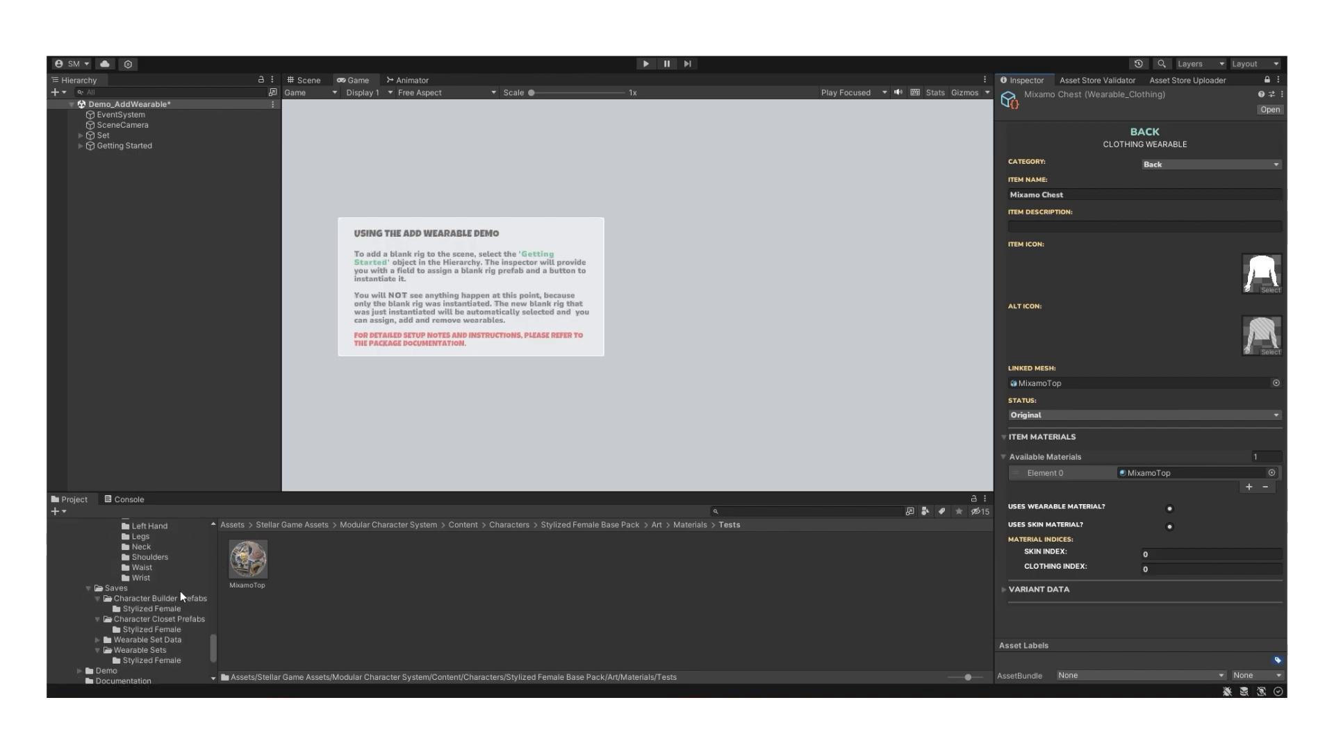
pyautogui.click(136, 610)
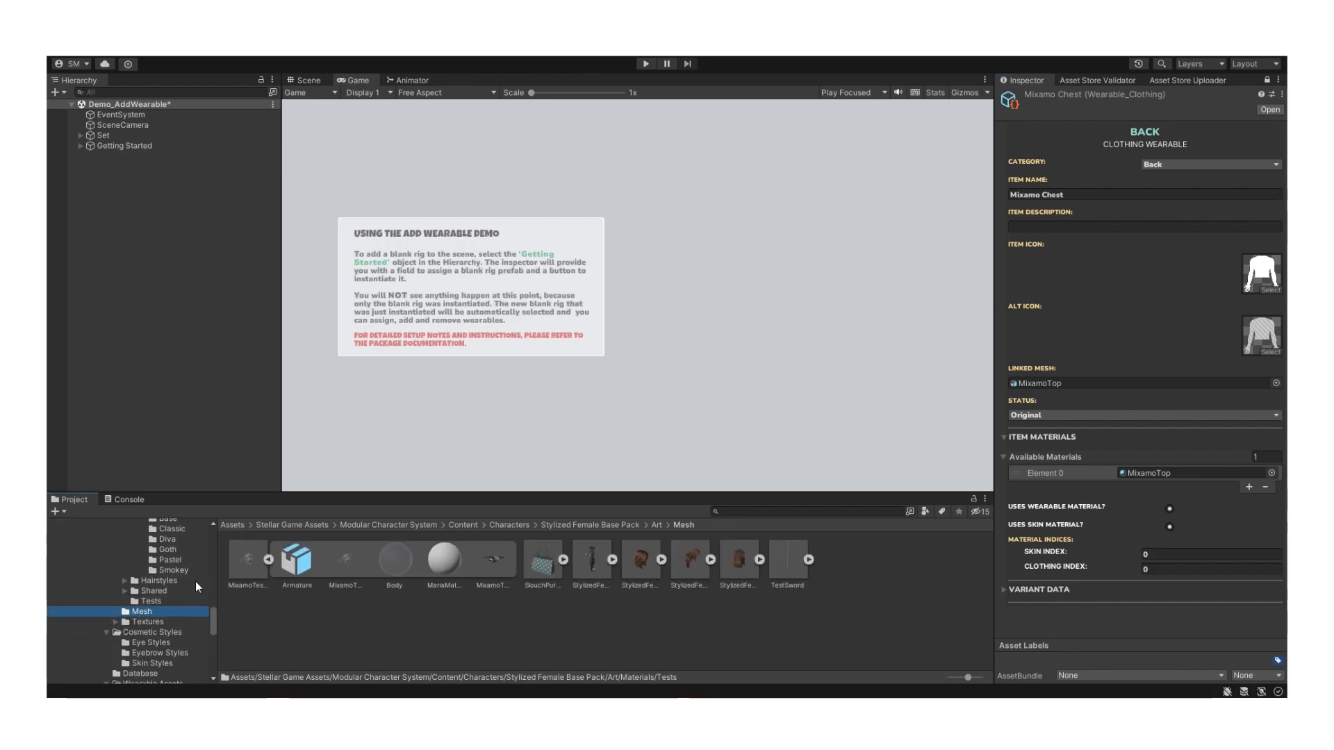
pyautogui.moveTo(245, 563); pyautogui.dragTo(132, 303)
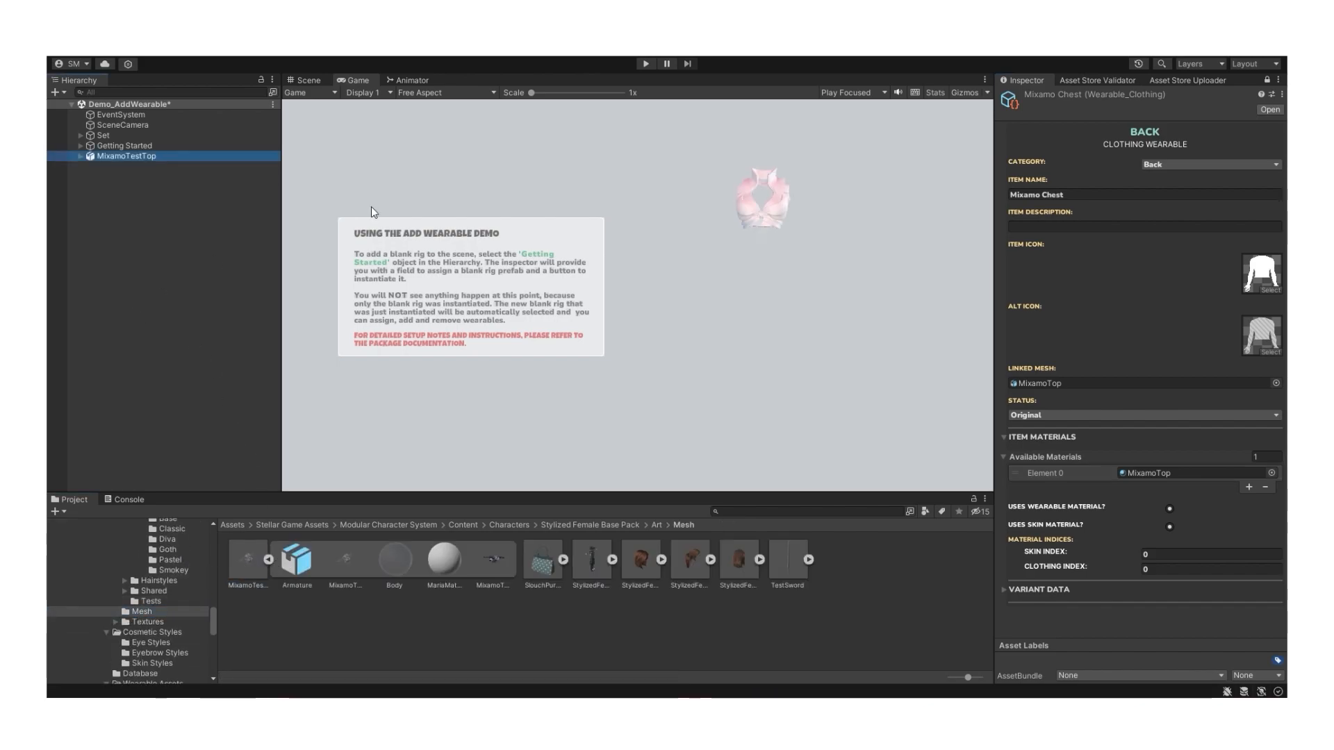
pyautogui.click(1132, 93)
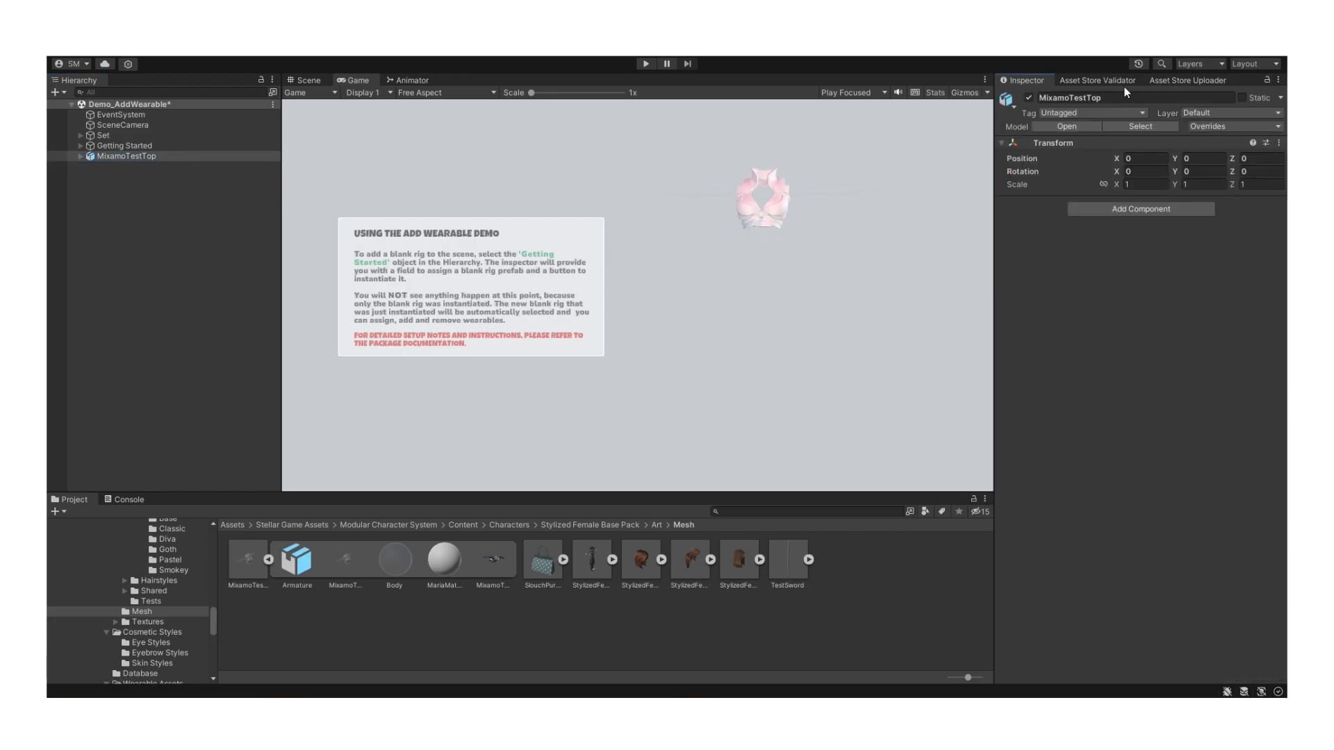
pyautogui.click(81, 155)
pyautogui.click(127, 176)
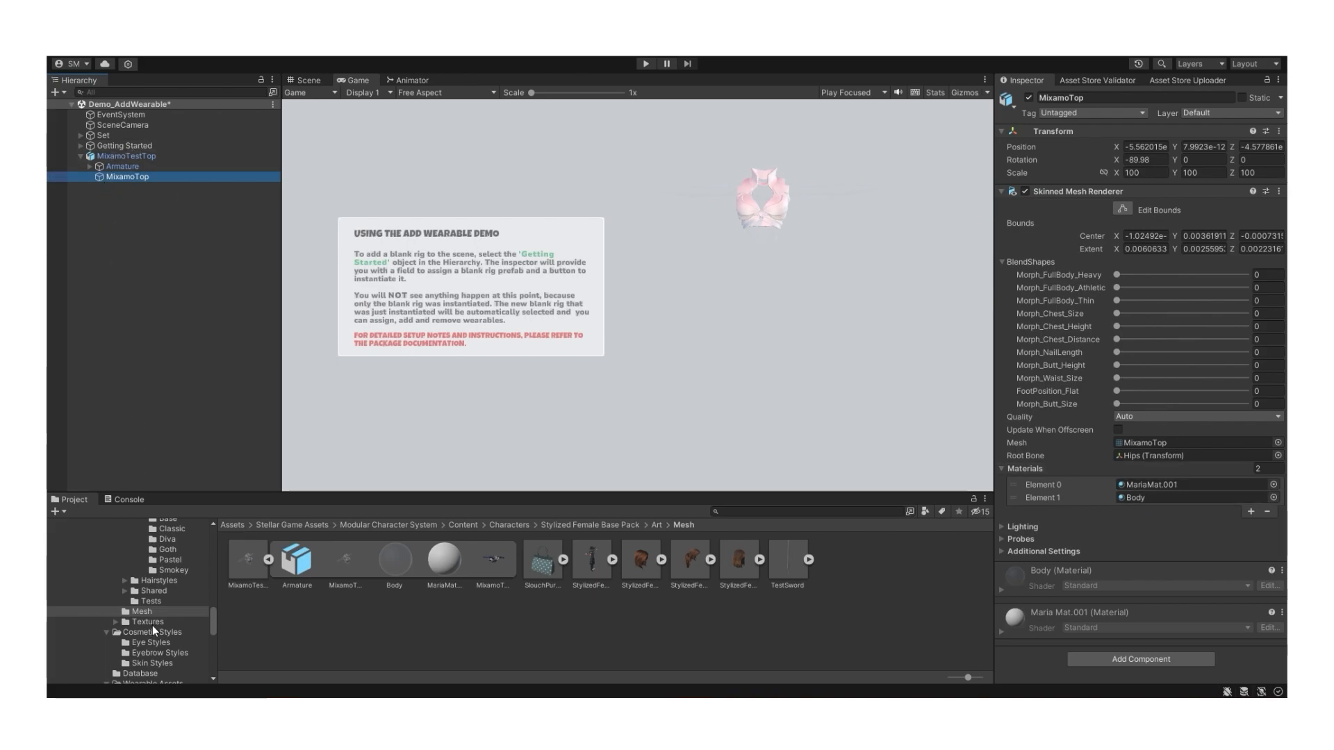
# - Set the skin index of the MixamoChest wearable in Wearable Assets/Chest to 1 and its category to Chest
pyautogui.scroll(-5, 155, 619)
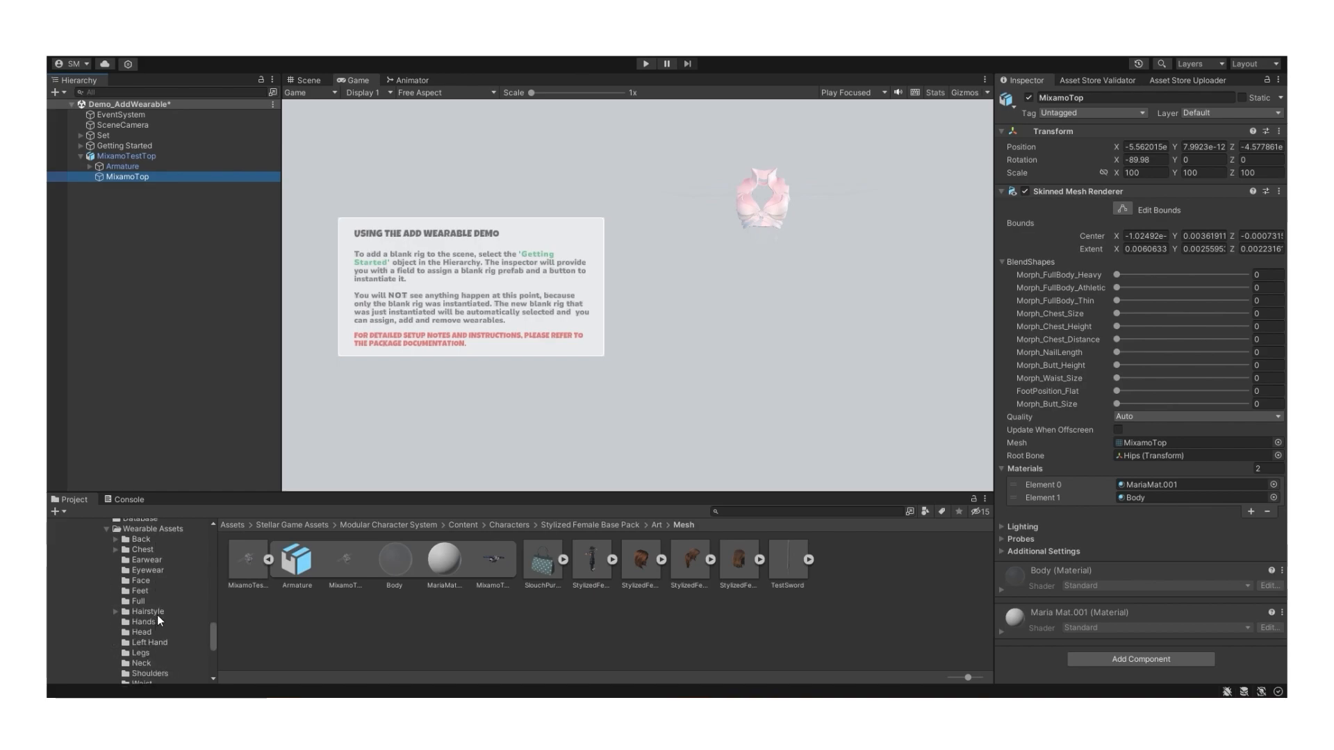
pyautogui.click(143, 549)
pyautogui.click(395, 562)
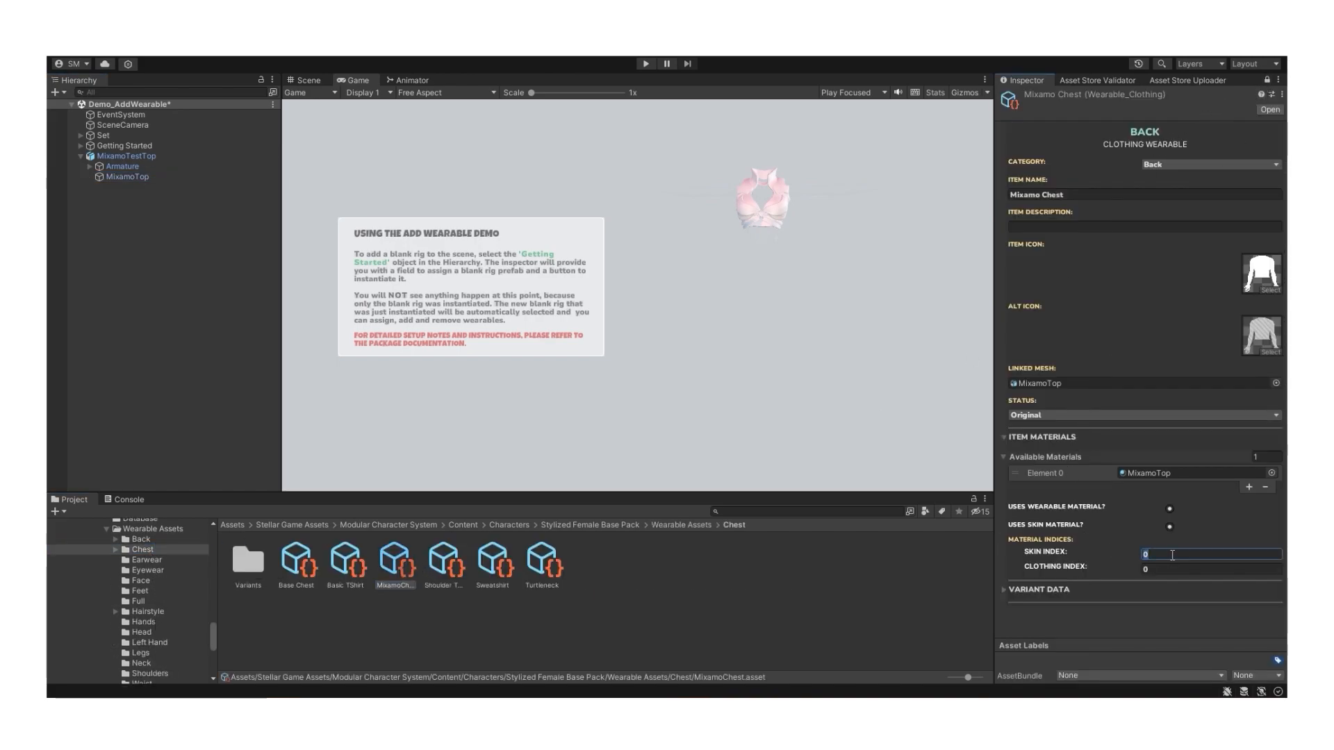
pyautogui.press('BackSpace')
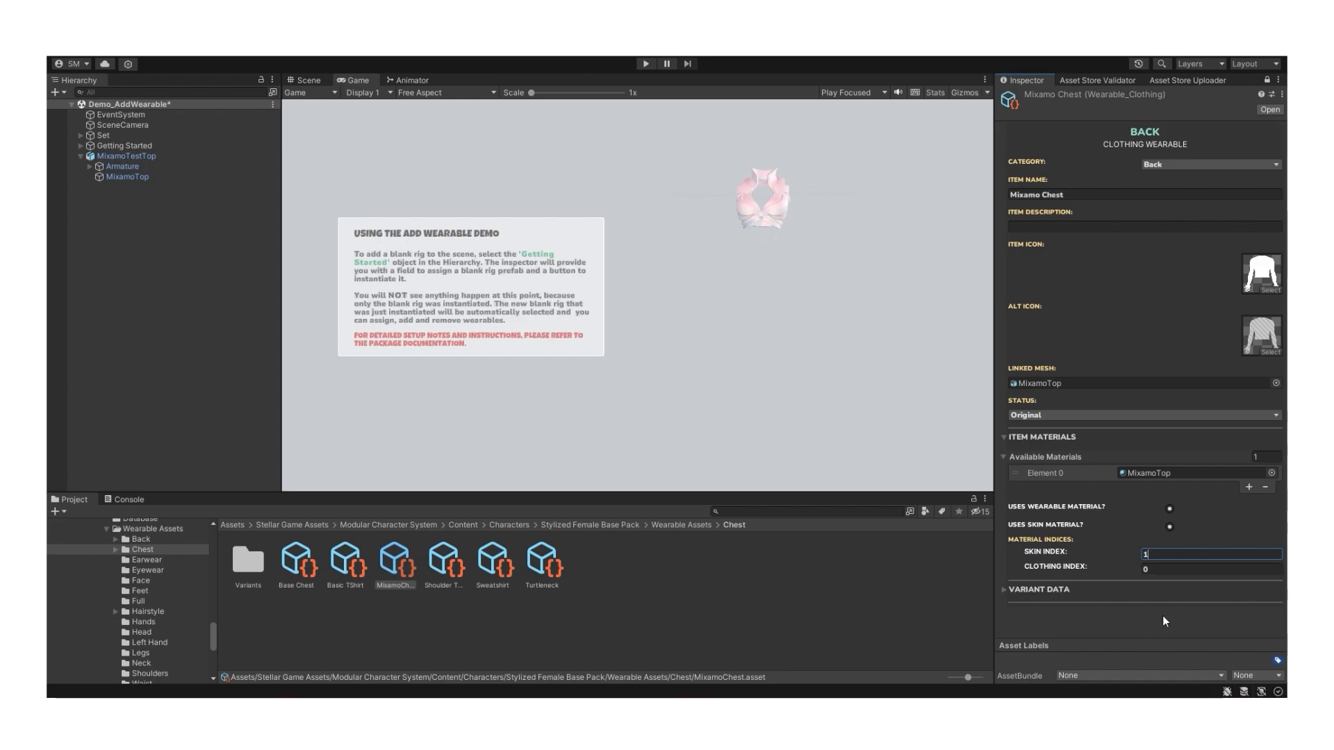
pyautogui.click(1179, 164)
pyautogui.click(1176, 185)
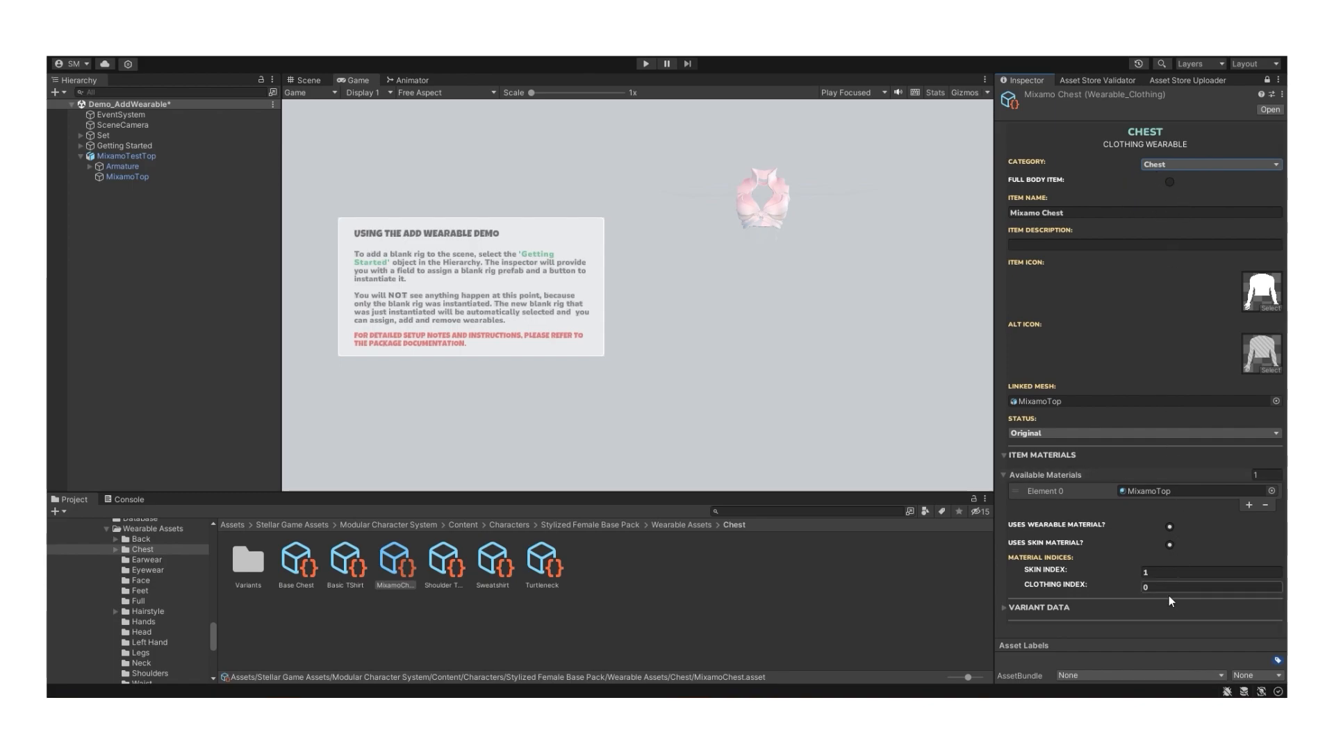
pyautogui.click(641, 608)
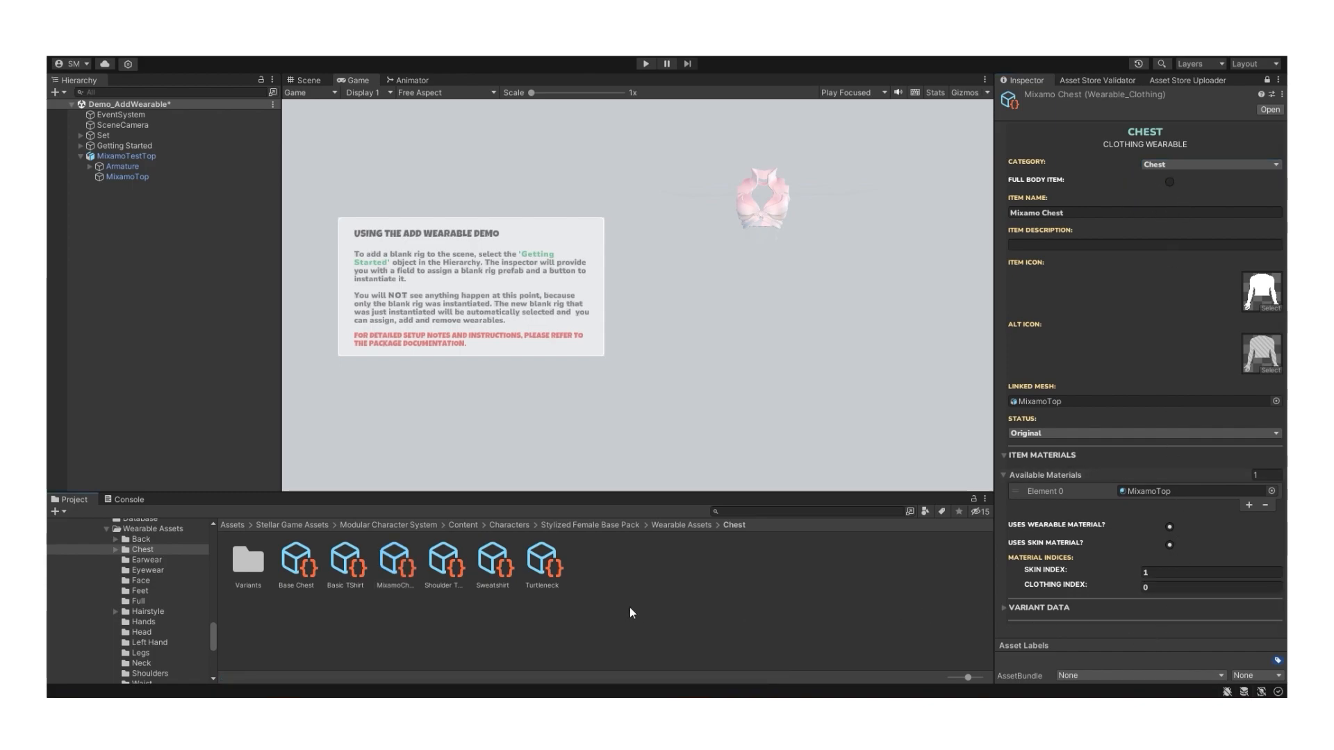
# - Add the MixamoChest wearable to the wearables list of the Stylized Female Base Wardrobe database
pyautogui.scroll(3, 146, 602)
pyautogui.click(146, 595)
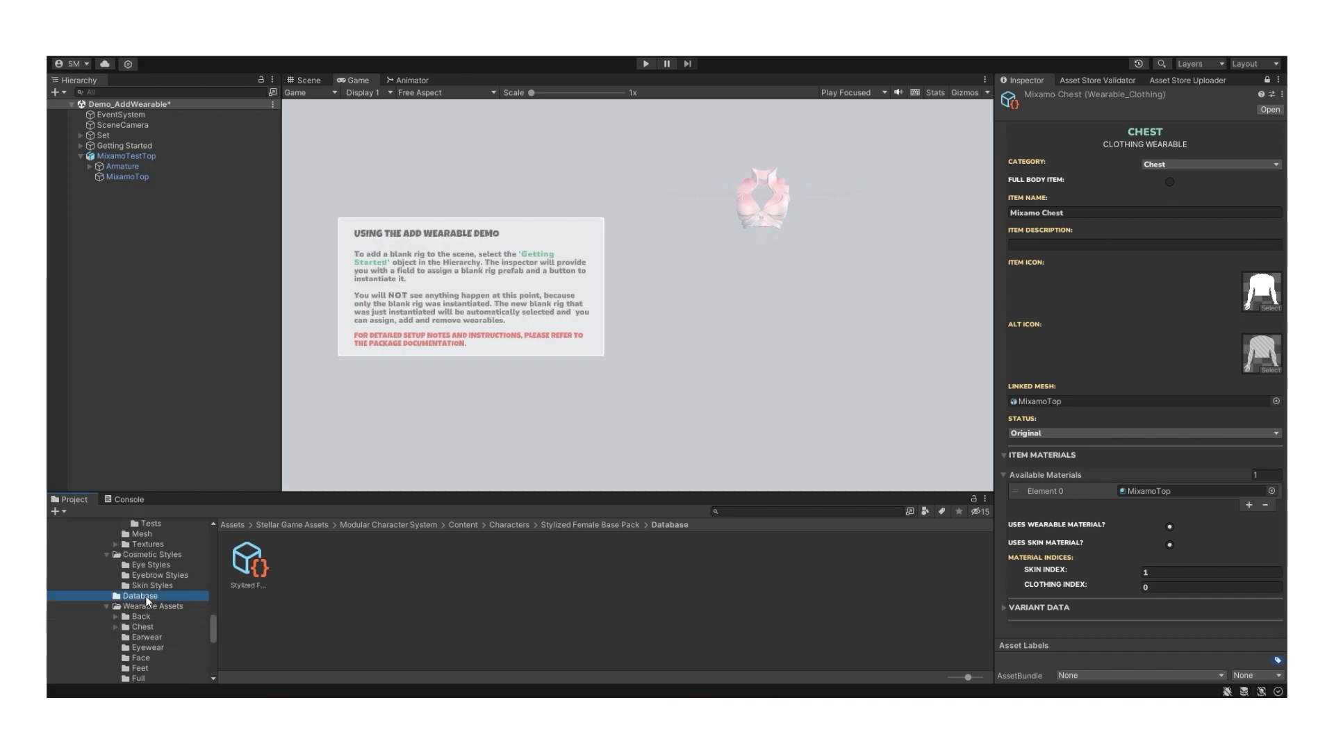
pyautogui.click(252, 562)
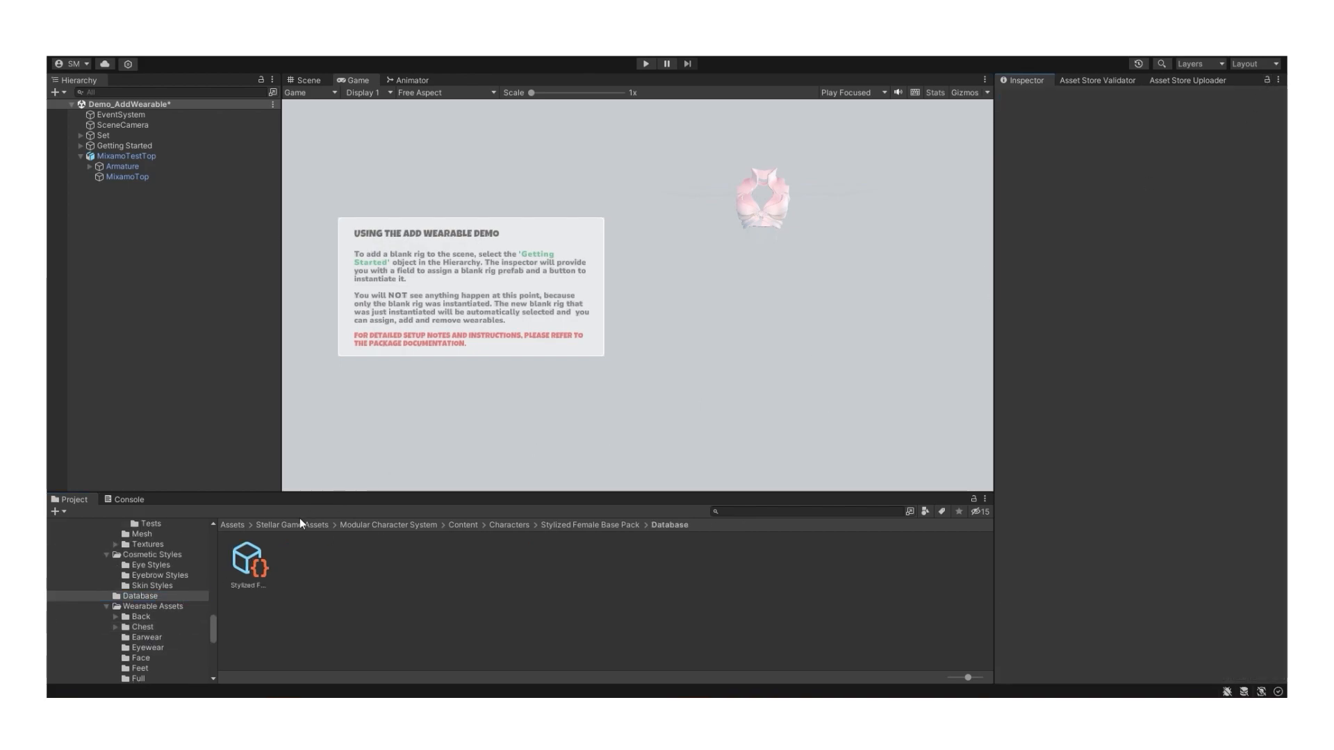
pyautogui.click(1016, 156)
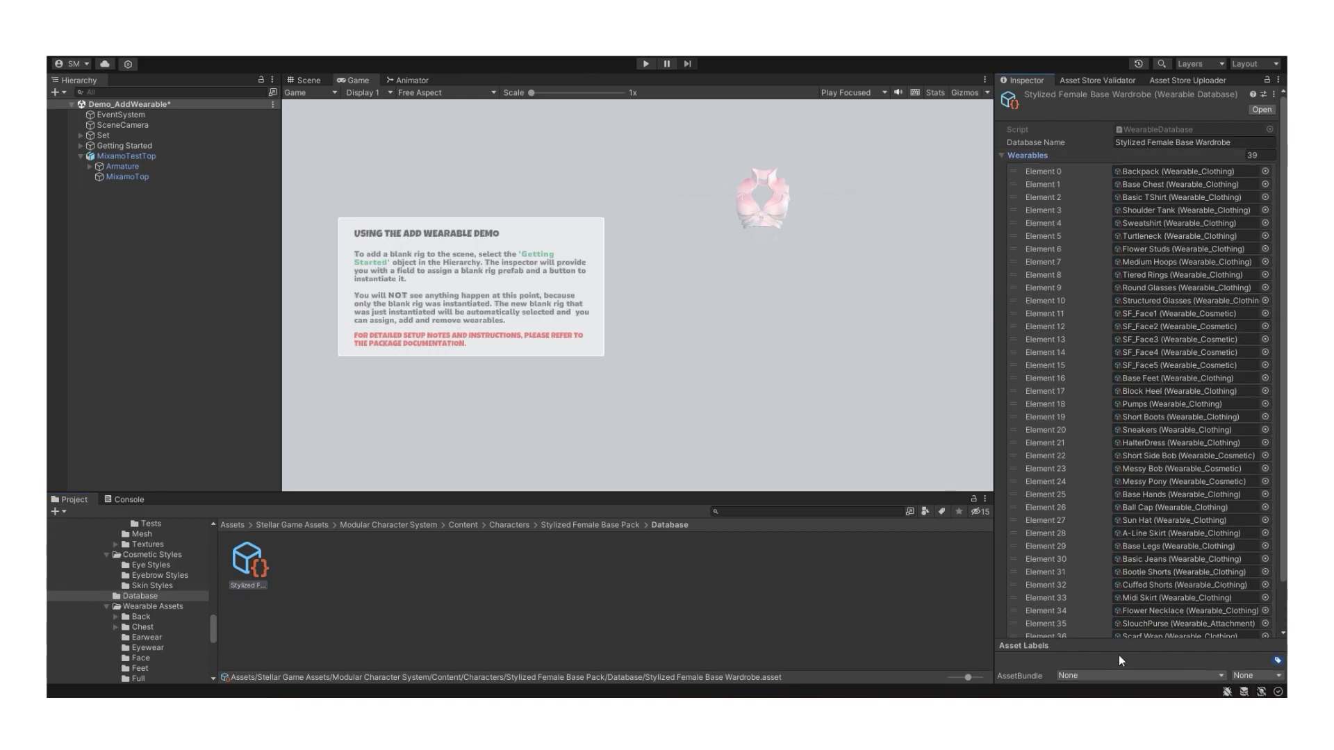
pyautogui.scroll(-2, 1110, 616)
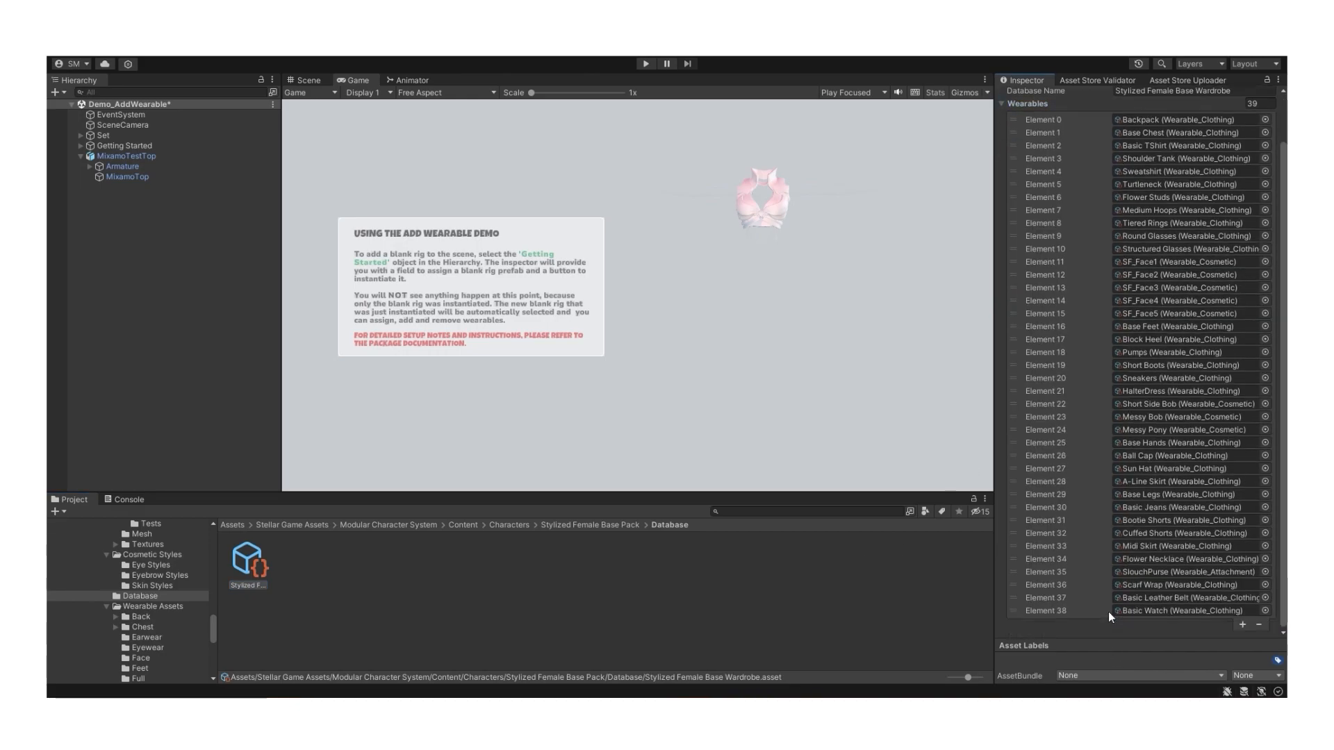
pyautogui.click(157, 627)
pyautogui.moveTo(394, 563); pyautogui.dragTo(1044, 105)
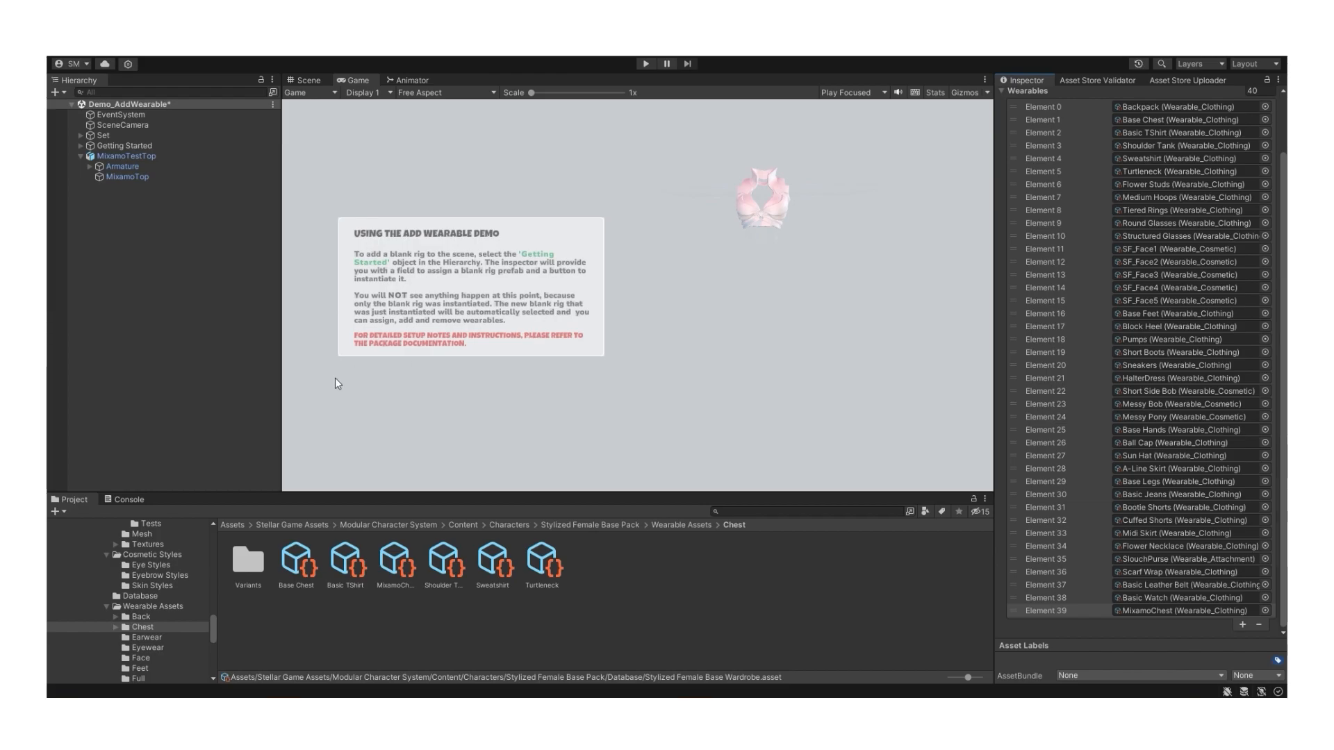
# - Open the Demo_CharacterBuilder scene from the Demo/Scenes folder and run it
pyautogui.scroll(-5, 157, 620)
pyautogui.click(157, 621)
pyautogui.doubleClick(346, 564)
pyautogui.click(707, 410)
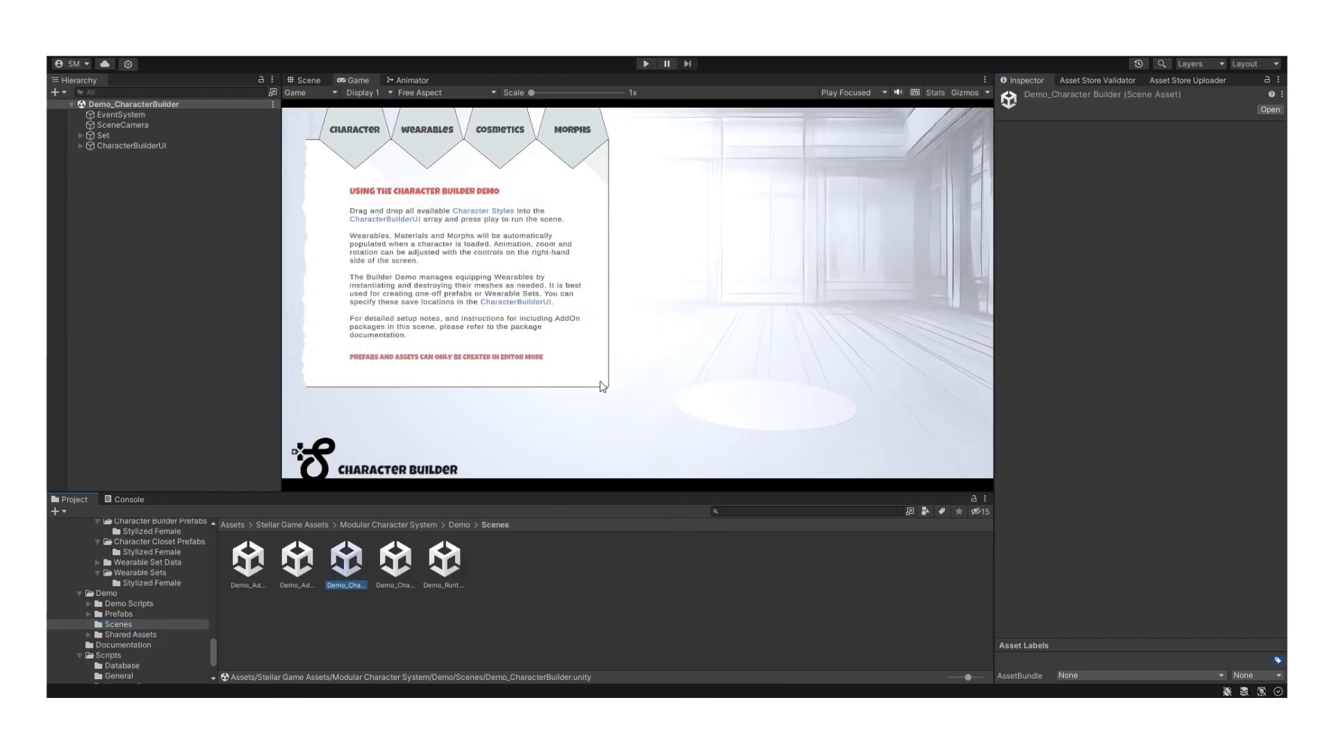
pyautogui.click(646, 63)
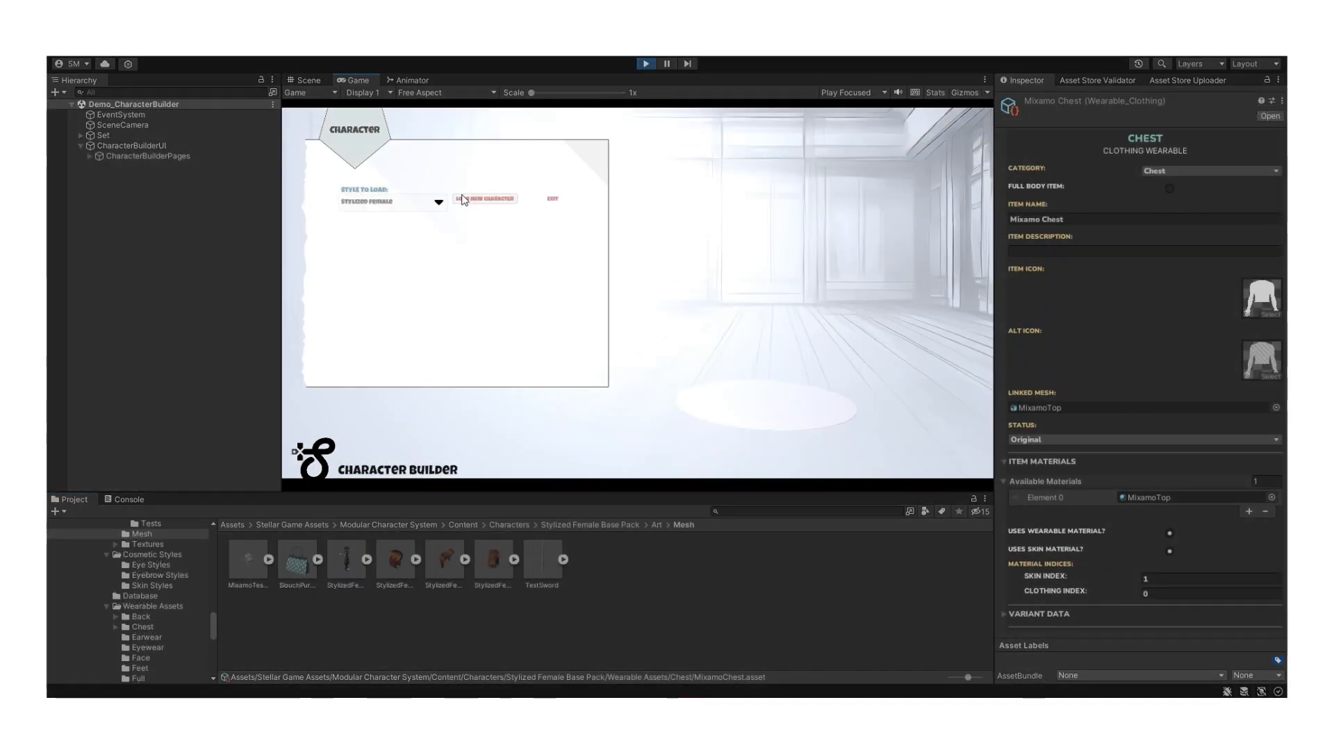
# - Load a new Stylized Female character in the builder and equip it with the Mixamo Chest wearable
pyautogui.click(464, 199)
pyautogui.click(427, 130)
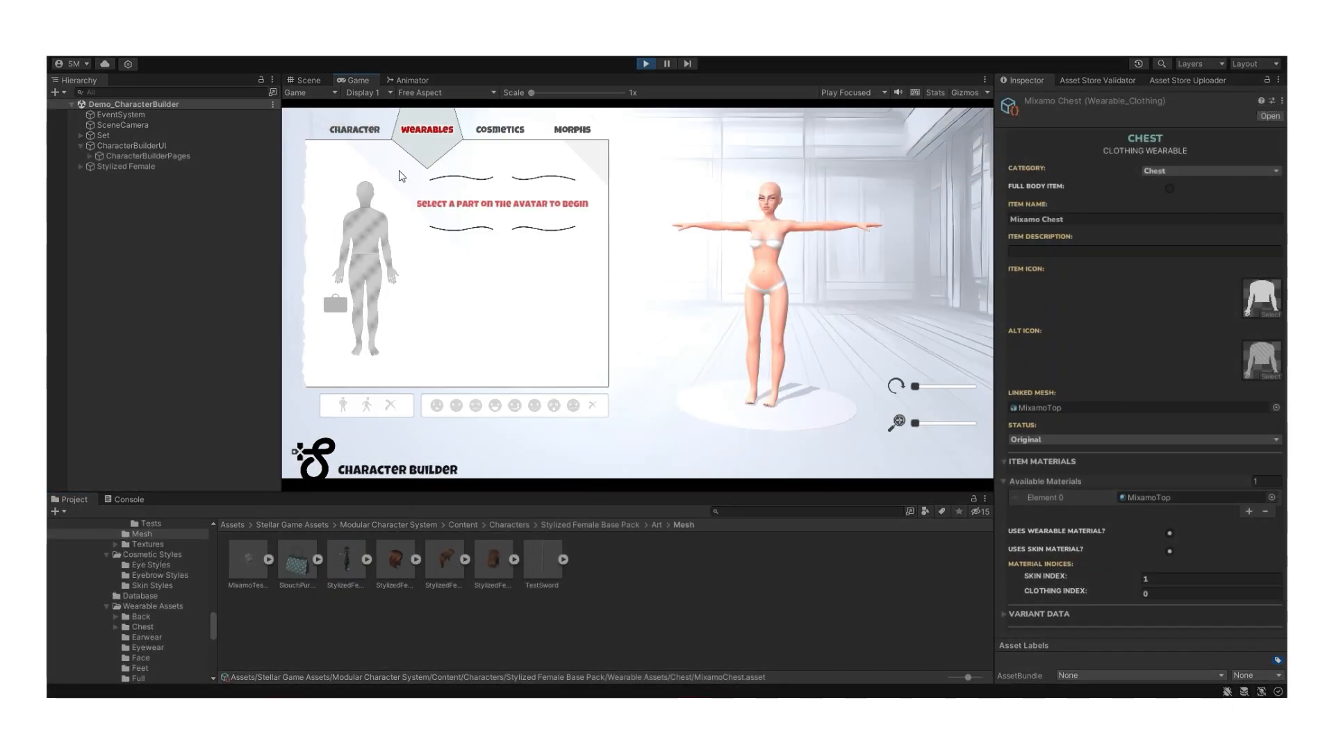
pyautogui.click(502, 192)
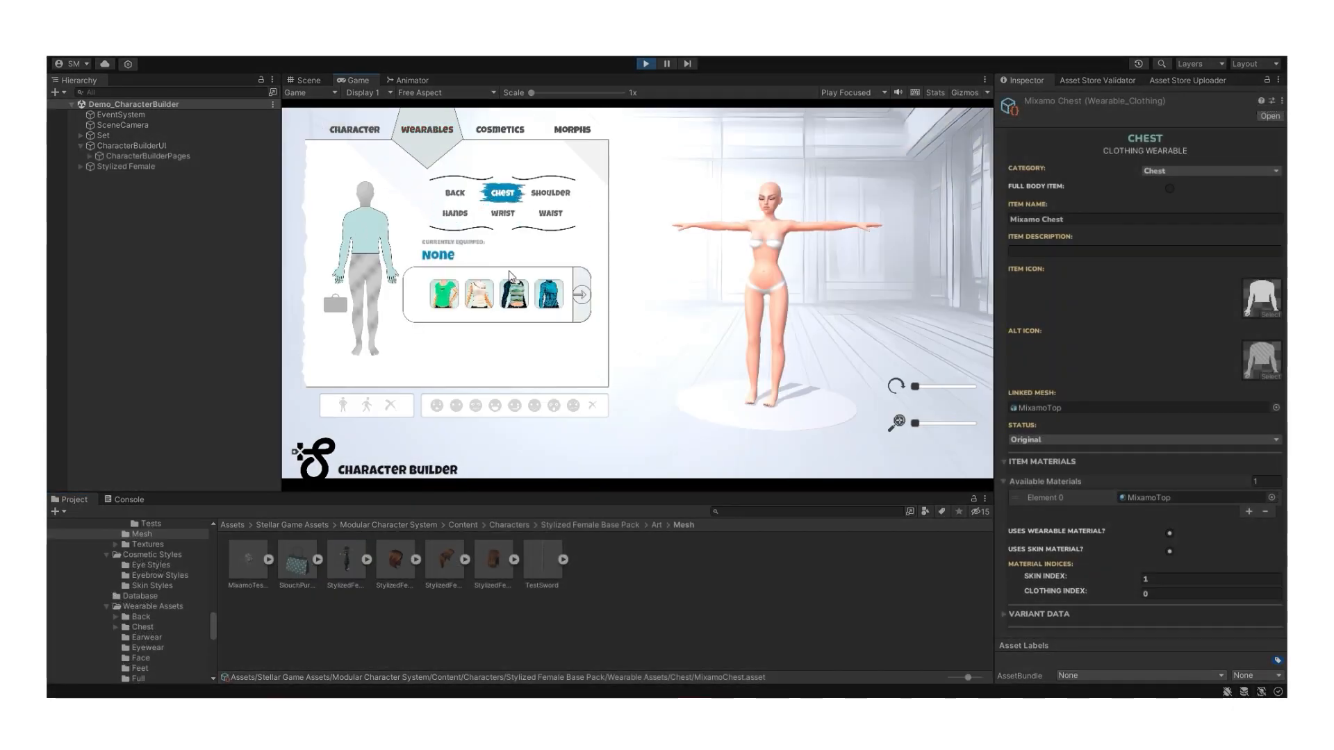
pyautogui.click(580, 296)
pyautogui.click(550, 294)
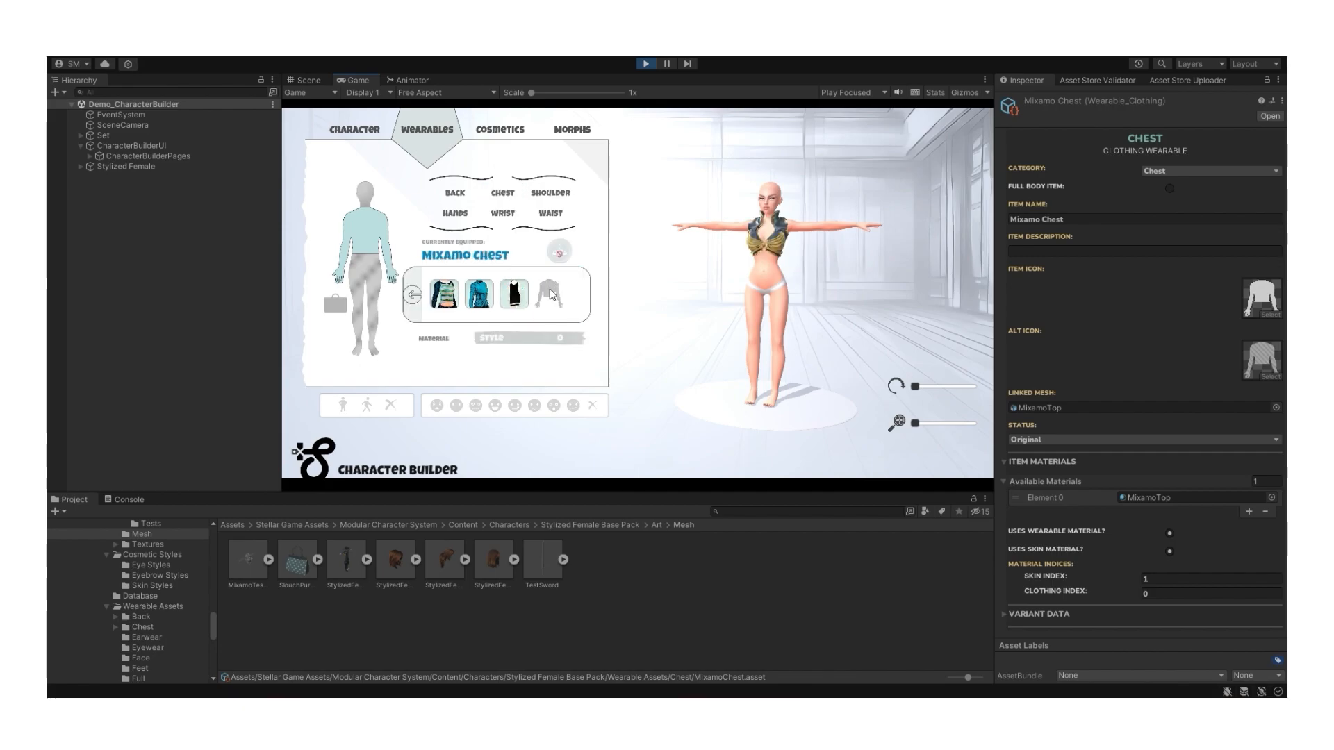
# - Preview how the top deforms by playing the character's idle and walk animations, ending on idle
pyautogui.moveTo(916, 387)
pyautogui.mouseDown()
pyautogui.moveTo(960, 387)
pyautogui.moveTo(915, 387)
pyautogui.mouseUp()
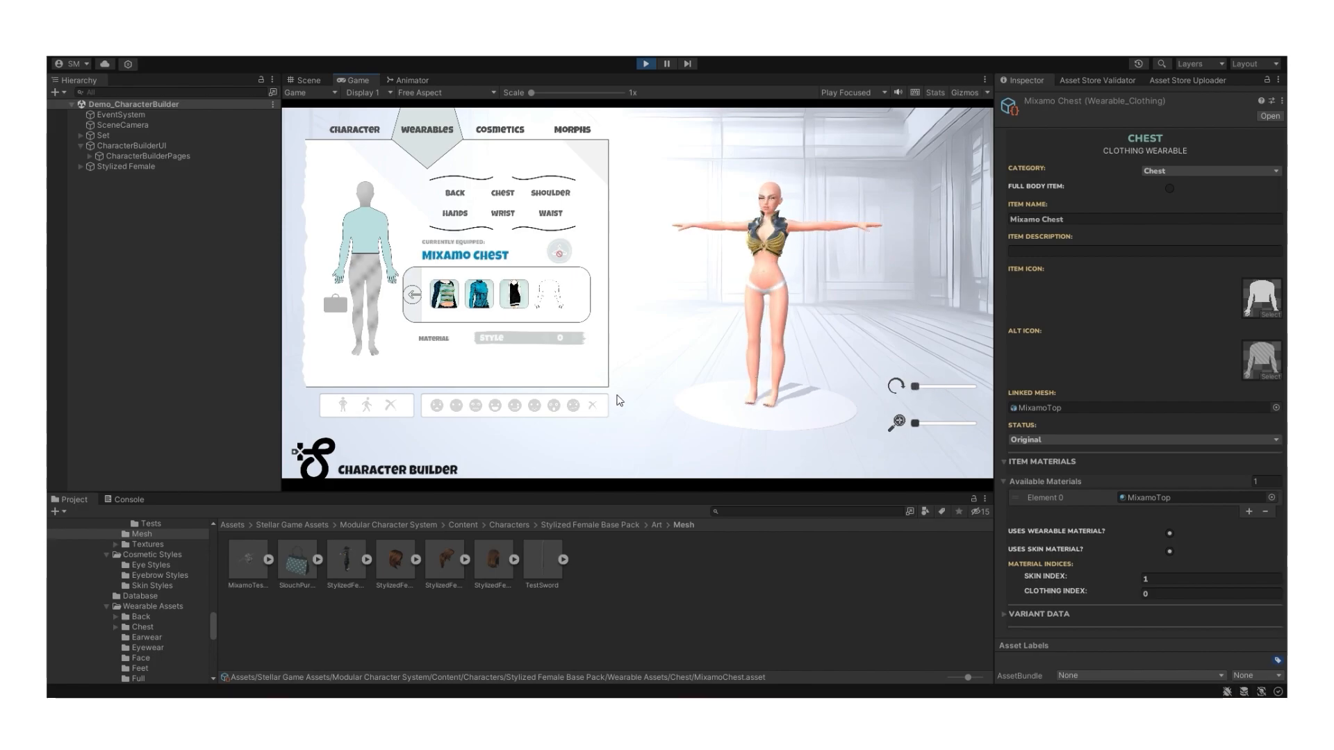
pyautogui.click(344, 405)
pyautogui.click(366, 406)
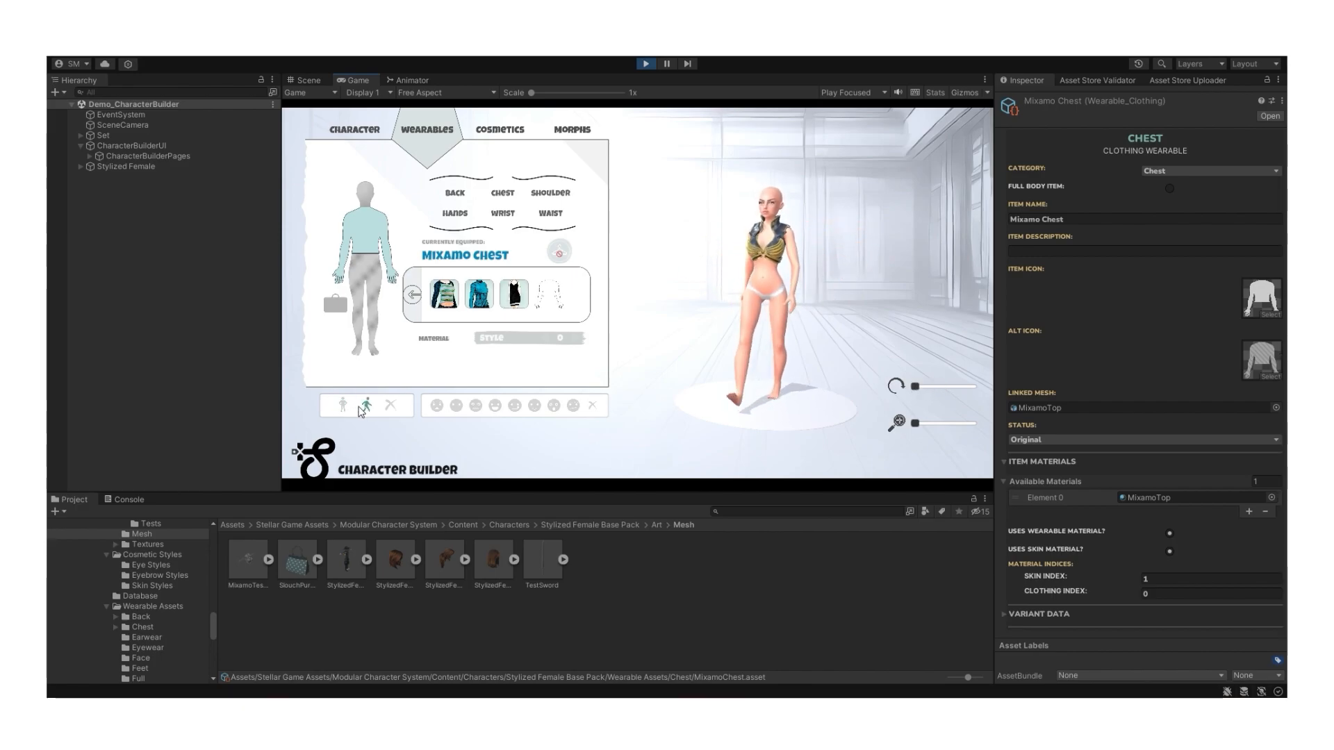
pyautogui.click(344, 405)
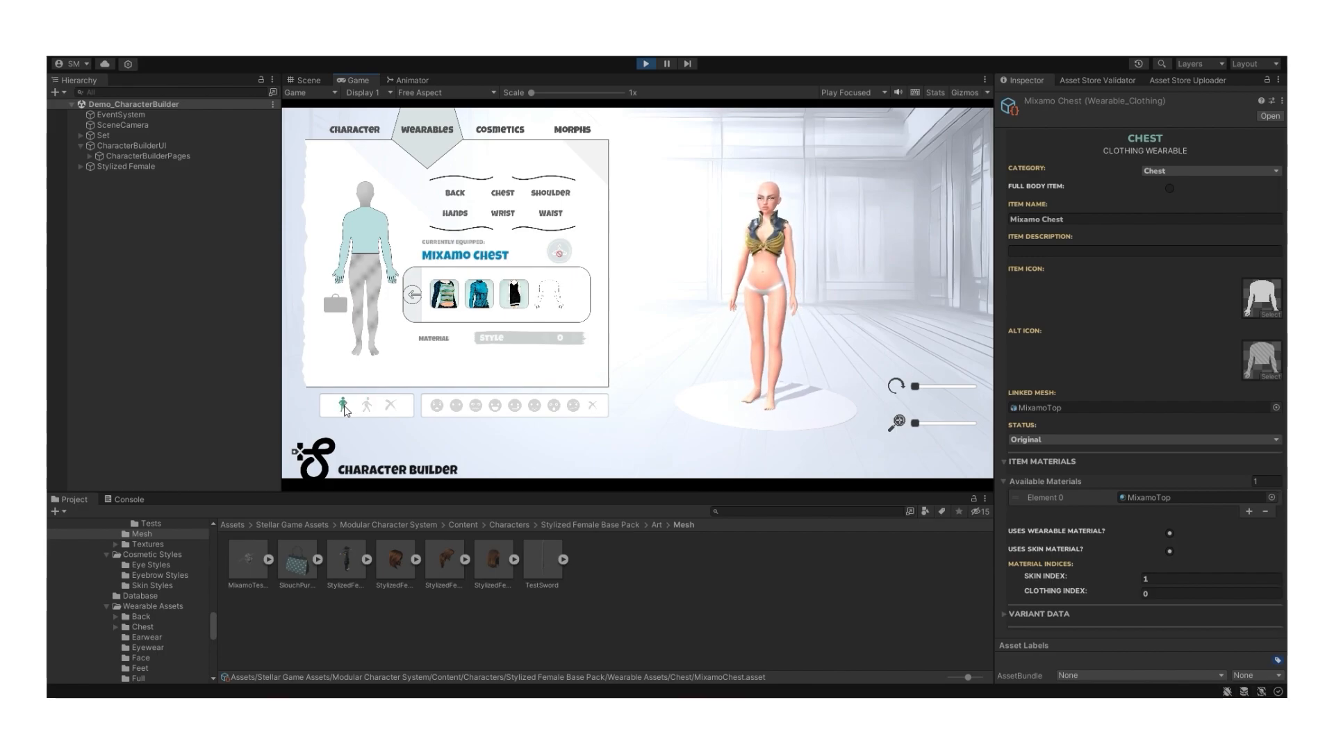
# - Change the character's skin to the medium tone in the cosmetics options
pyautogui.click(502, 132)
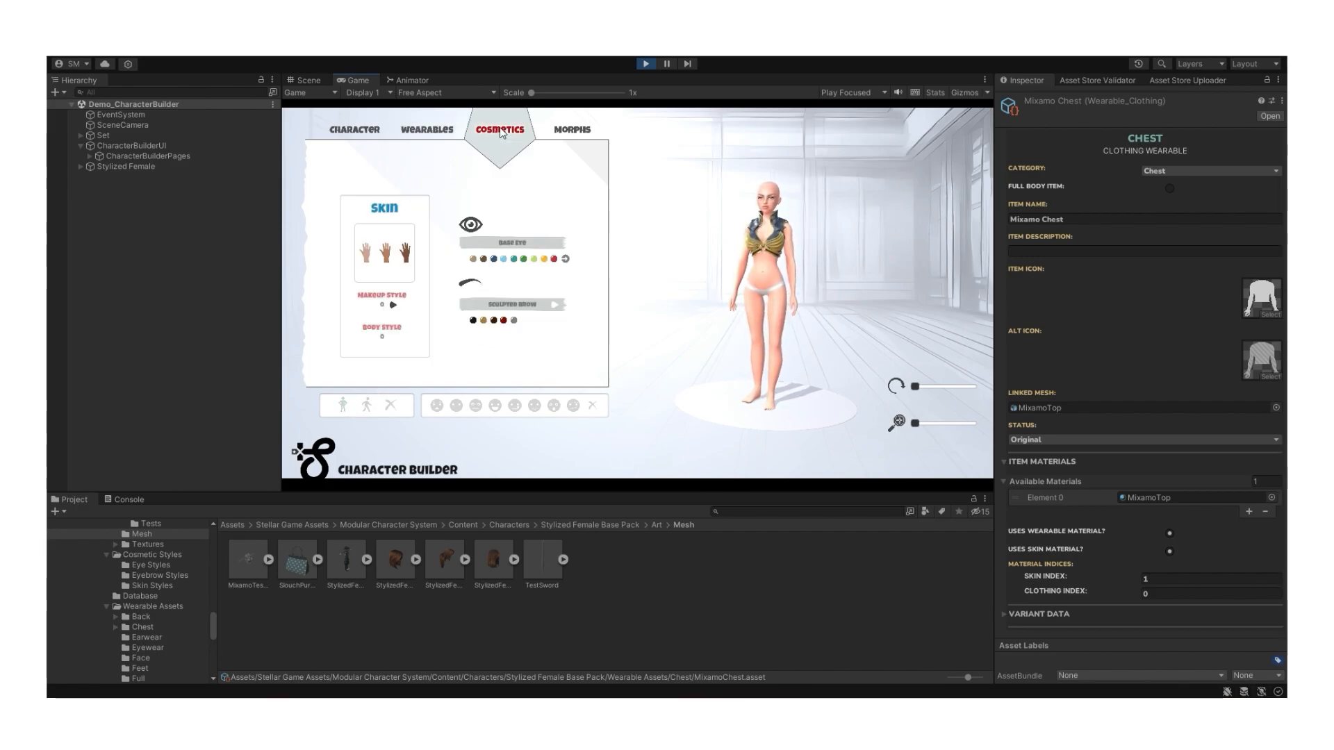
pyautogui.click(386, 258)
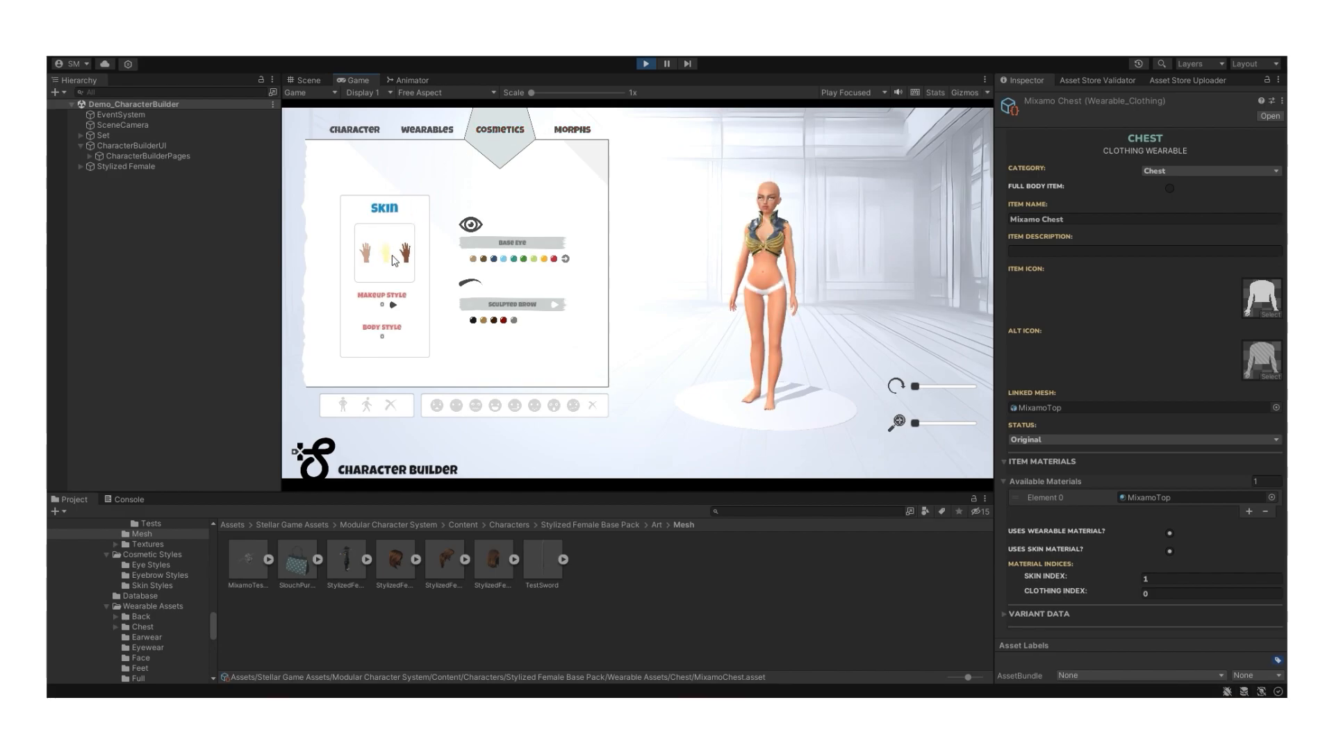
# - Test how the top follows the body morphs by varying them one at a time and returning each to zero
pyautogui.click(561, 134)
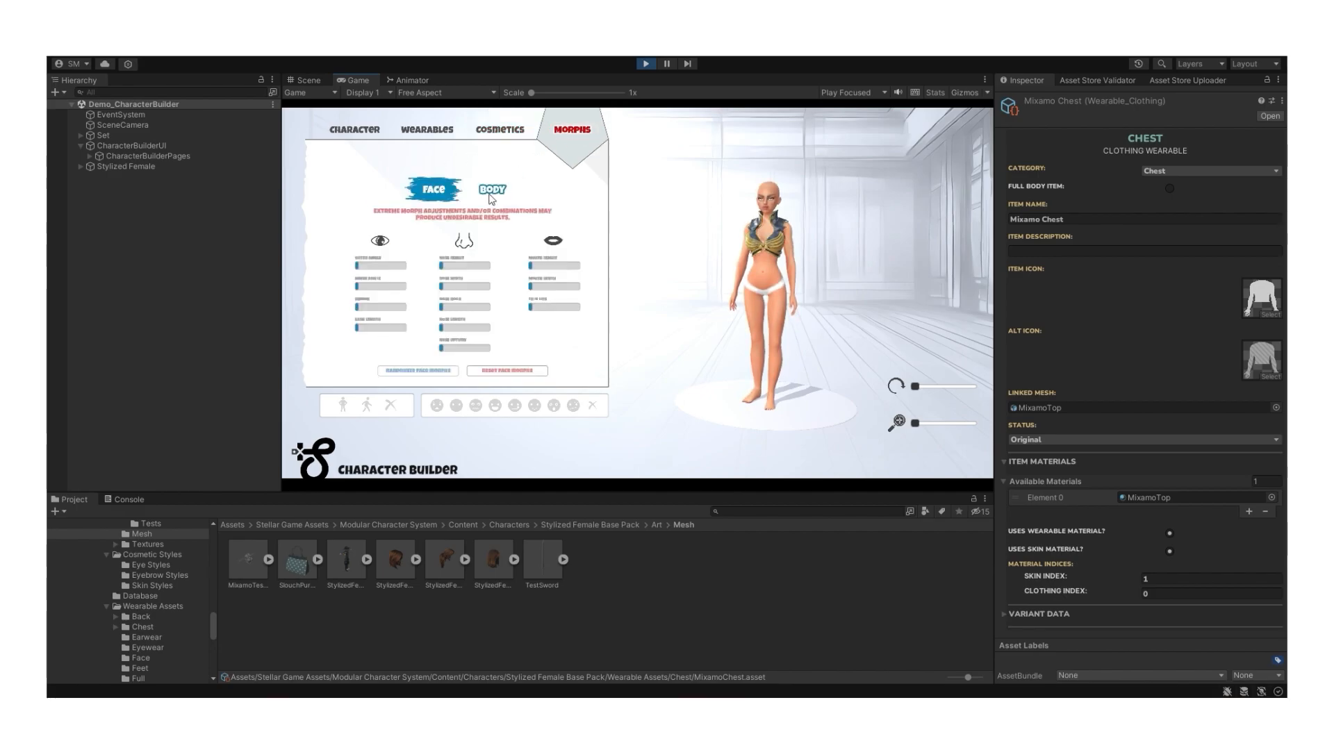
pyautogui.moveTo(446, 267); pyautogui.dragTo(352, 273)
pyautogui.moveTo(368, 289); pyautogui.dragTo(340, 332)
pyautogui.moveTo(441, 328)
pyautogui.mouseDown()
pyautogui.moveTo(483, 333)
pyautogui.moveTo(434, 332)
pyautogui.mouseUp()
pyautogui.moveTo(442, 307)
pyautogui.mouseDown()
pyautogui.moveTo(493, 312)
pyautogui.moveTo(432, 313)
pyautogui.moveTo(495, 288)
pyautogui.moveTo(427, 298)
pyautogui.mouseUp()
pyautogui.moveTo(532, 267)
pyautogui.mouseDown()
pyautogui.moveTo(586, 269)
pyautogui.moveTo(532, 271)
pyautogui.mouseUp()
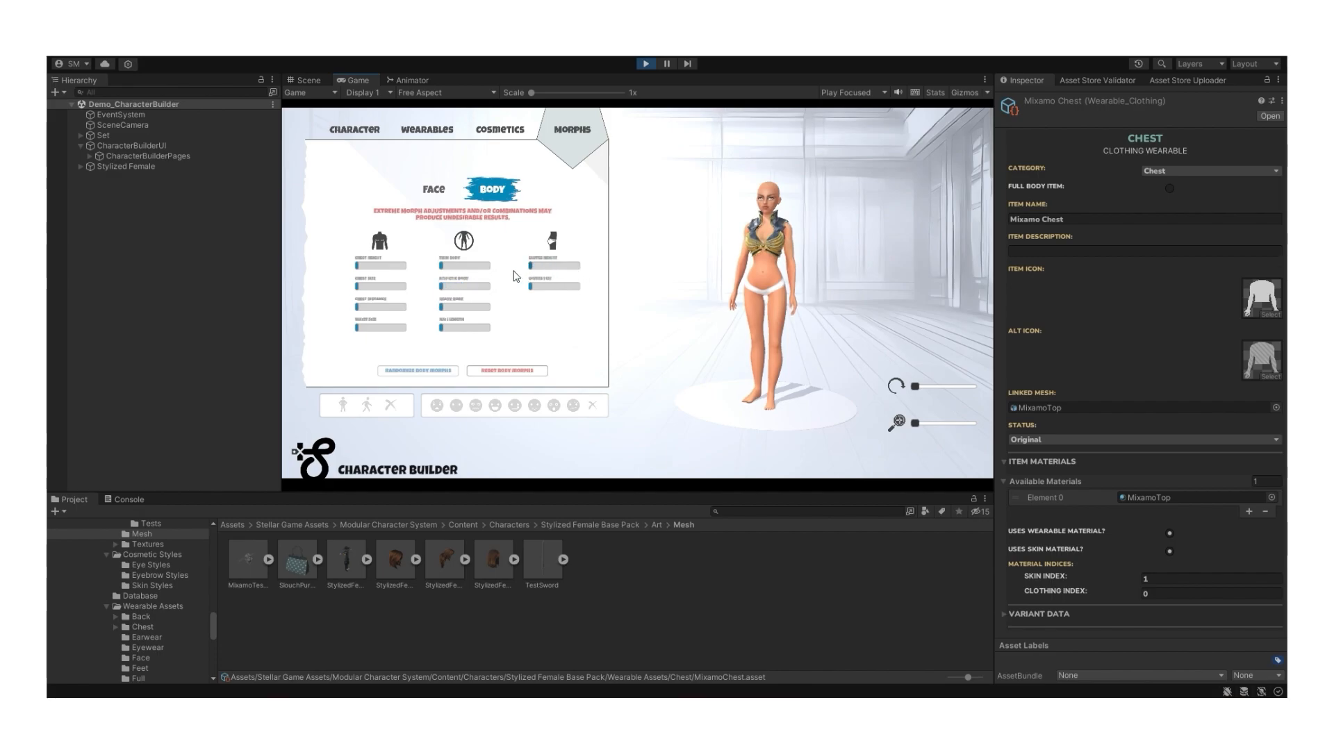
# - Try several leg wearables on the character together with the top, ending with Bootie Shorts equipped
pyautogui.click(426, 129)
pyautogui.click(376, 278)
pyautogui.click(477, 208)
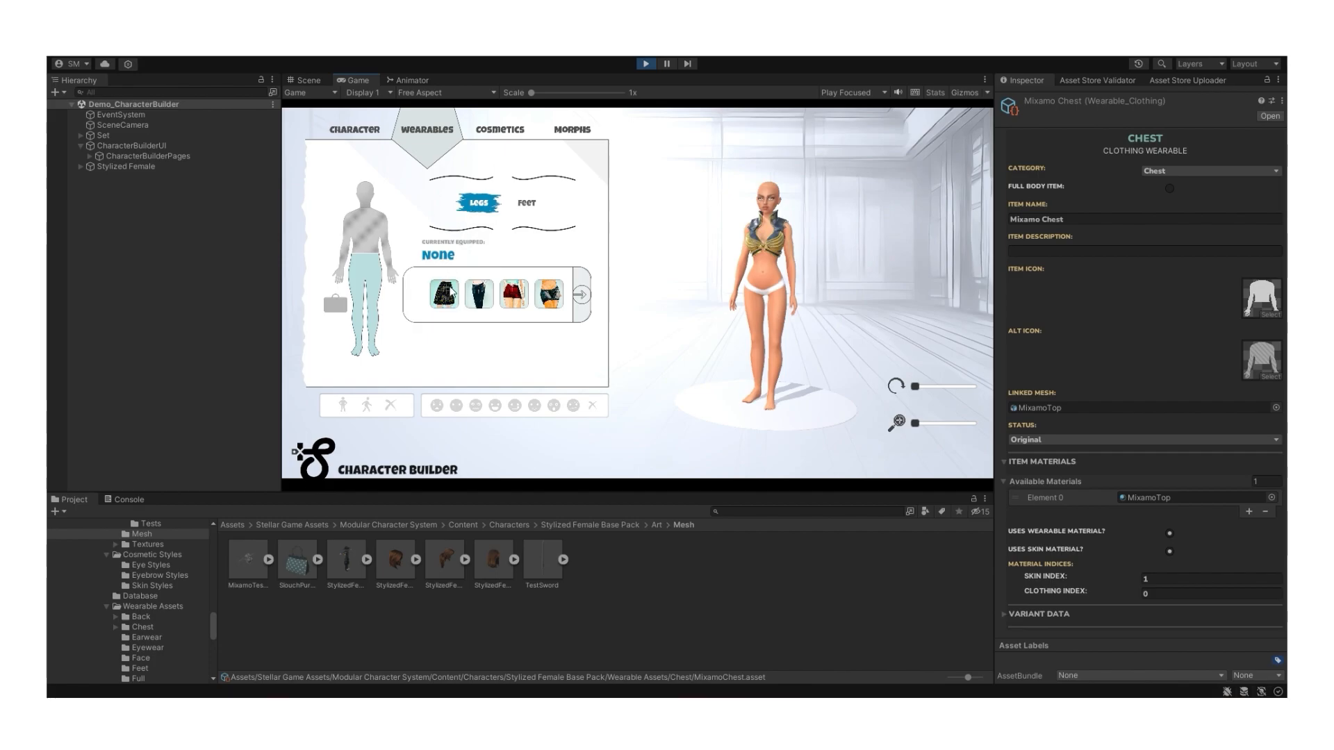
pyautogui.click(454, 301)
pyautogui.click(479, 294)
pyautogui.click(514, 294)
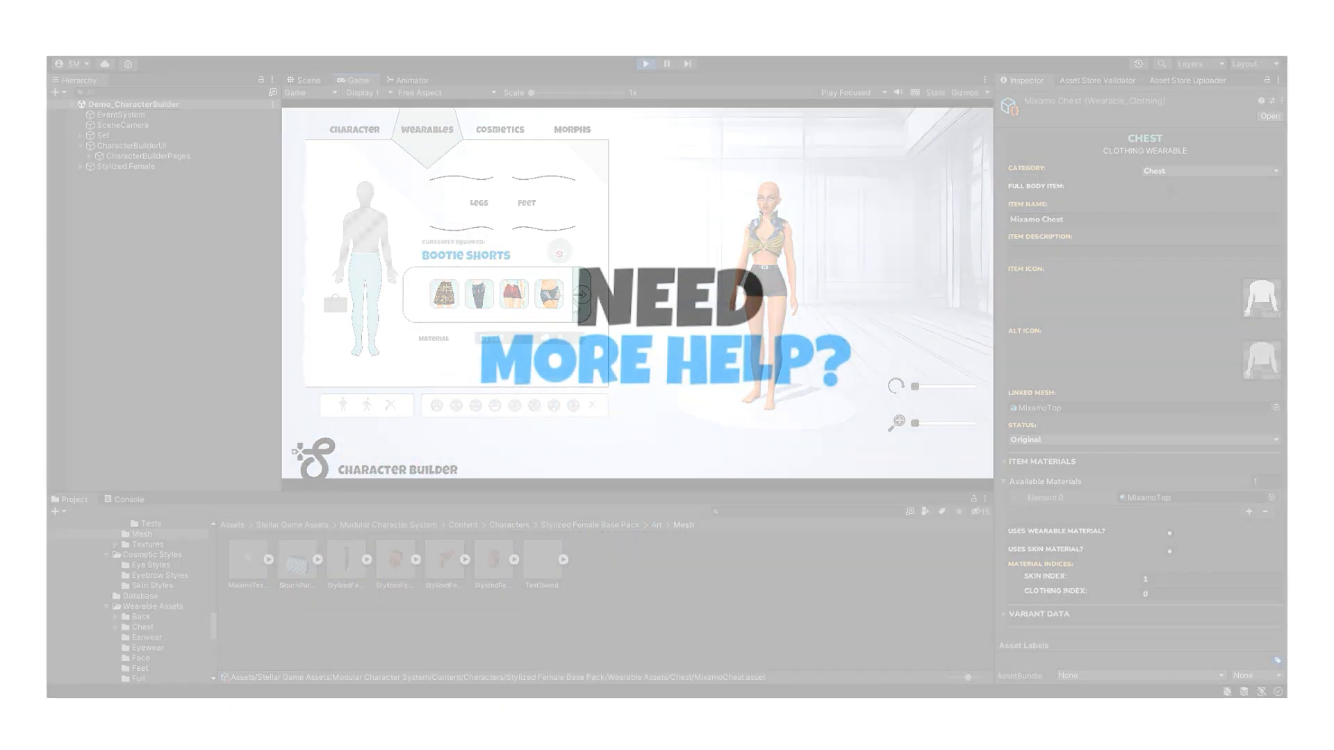